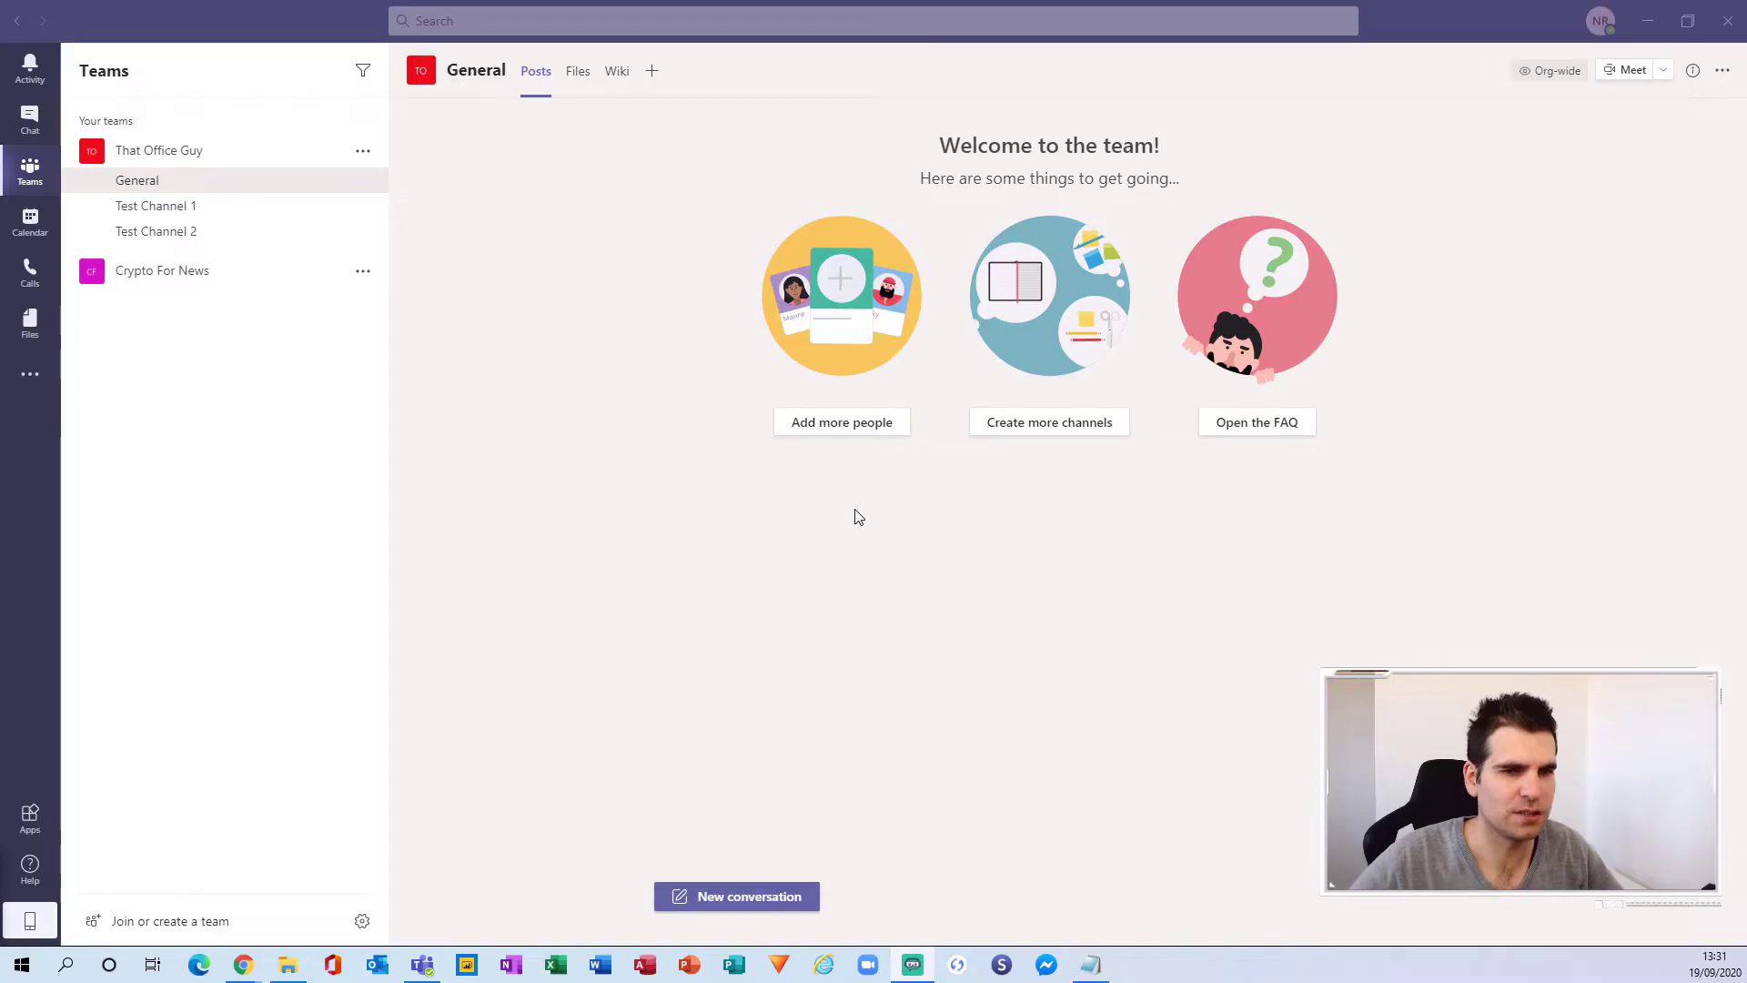
Step: Start a meeting in the General channel with the microphone off and join it
click(1626, 71)
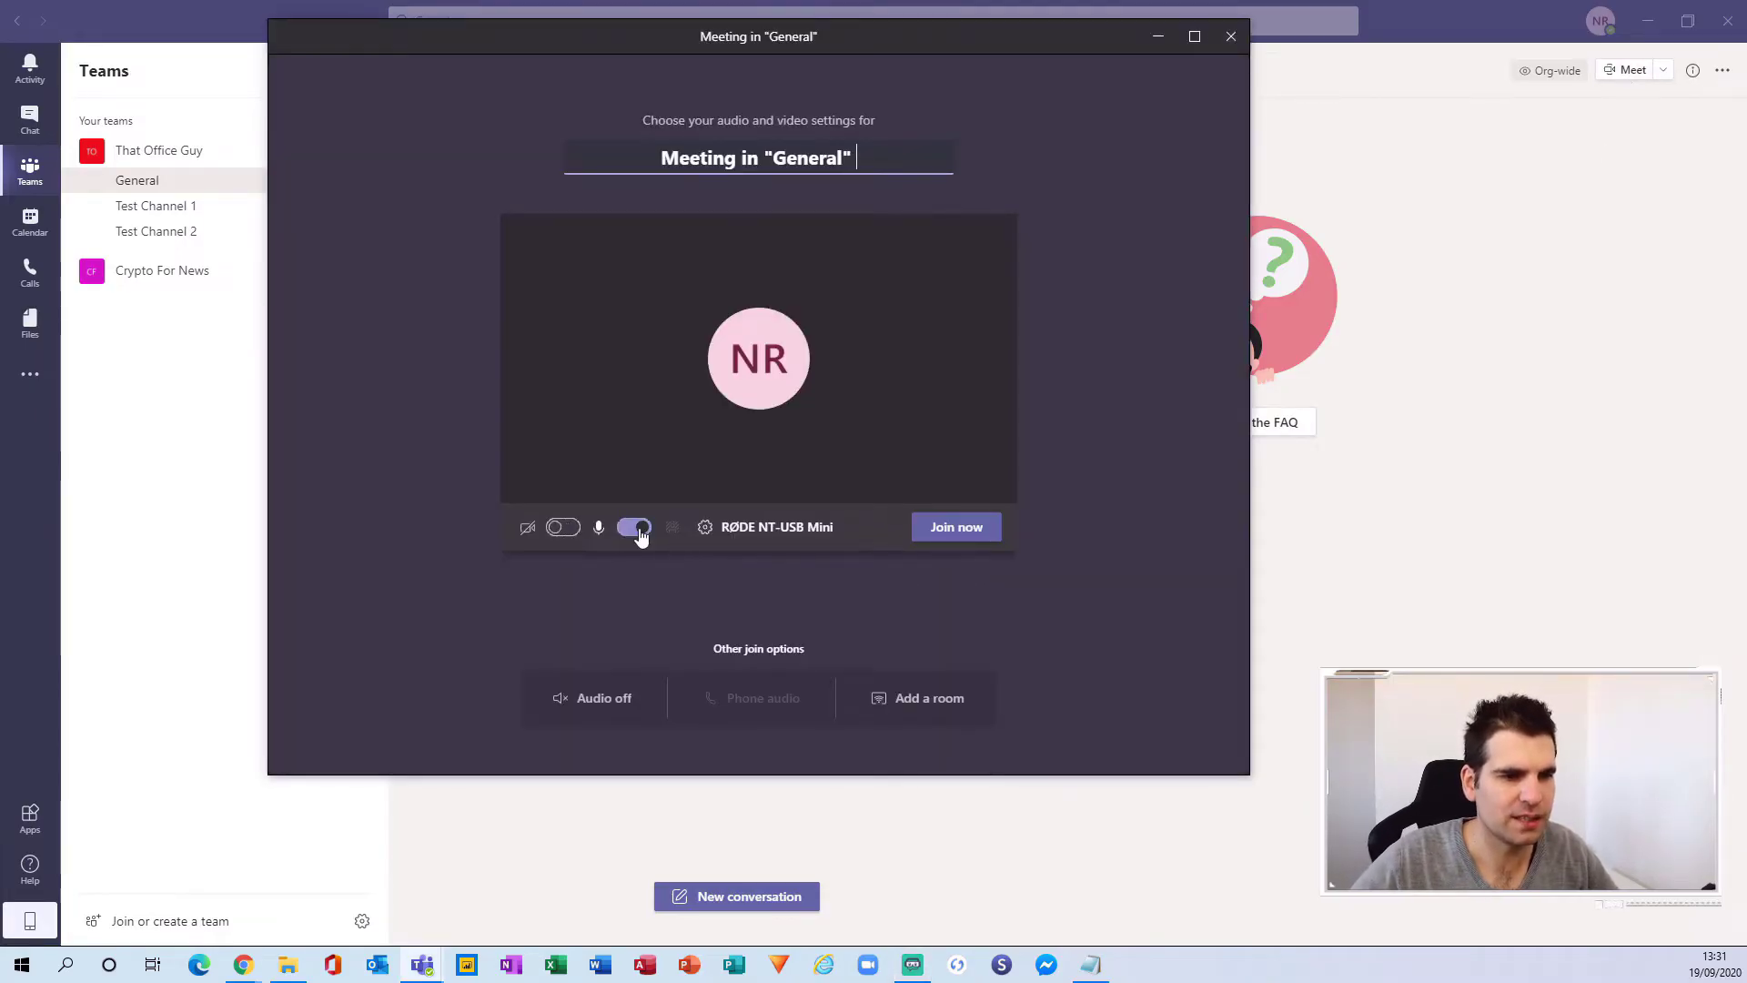
click(637, 528)
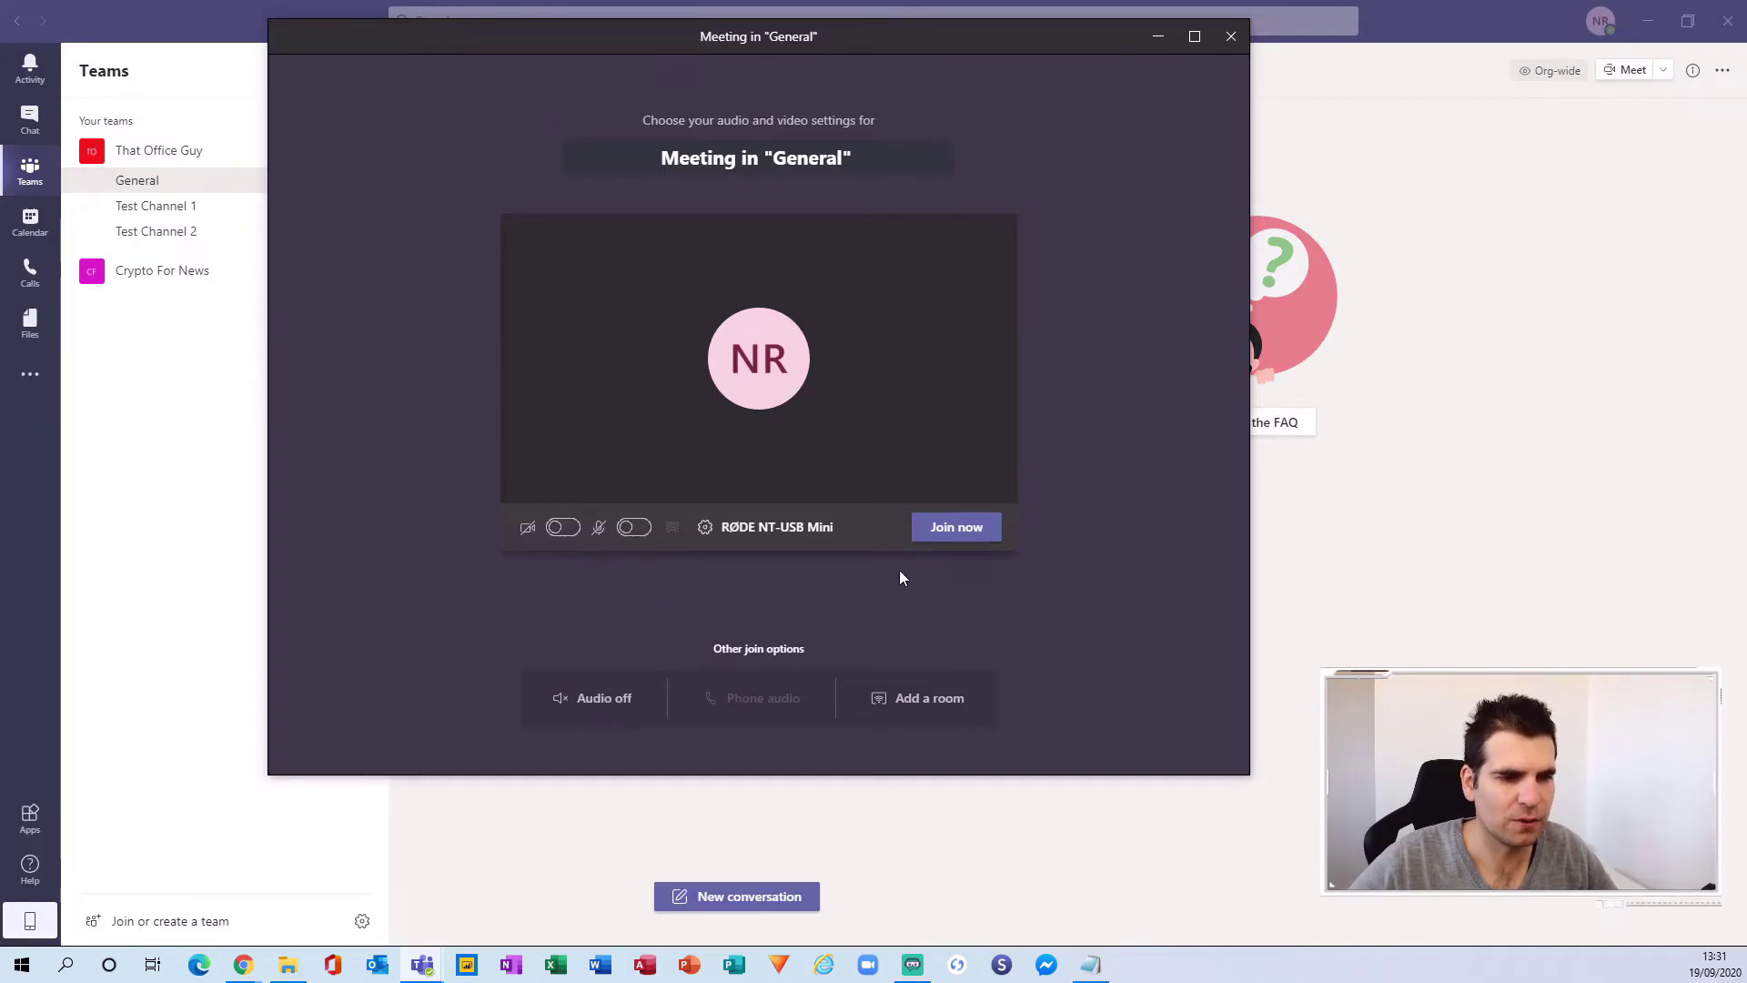
click(962, 533)
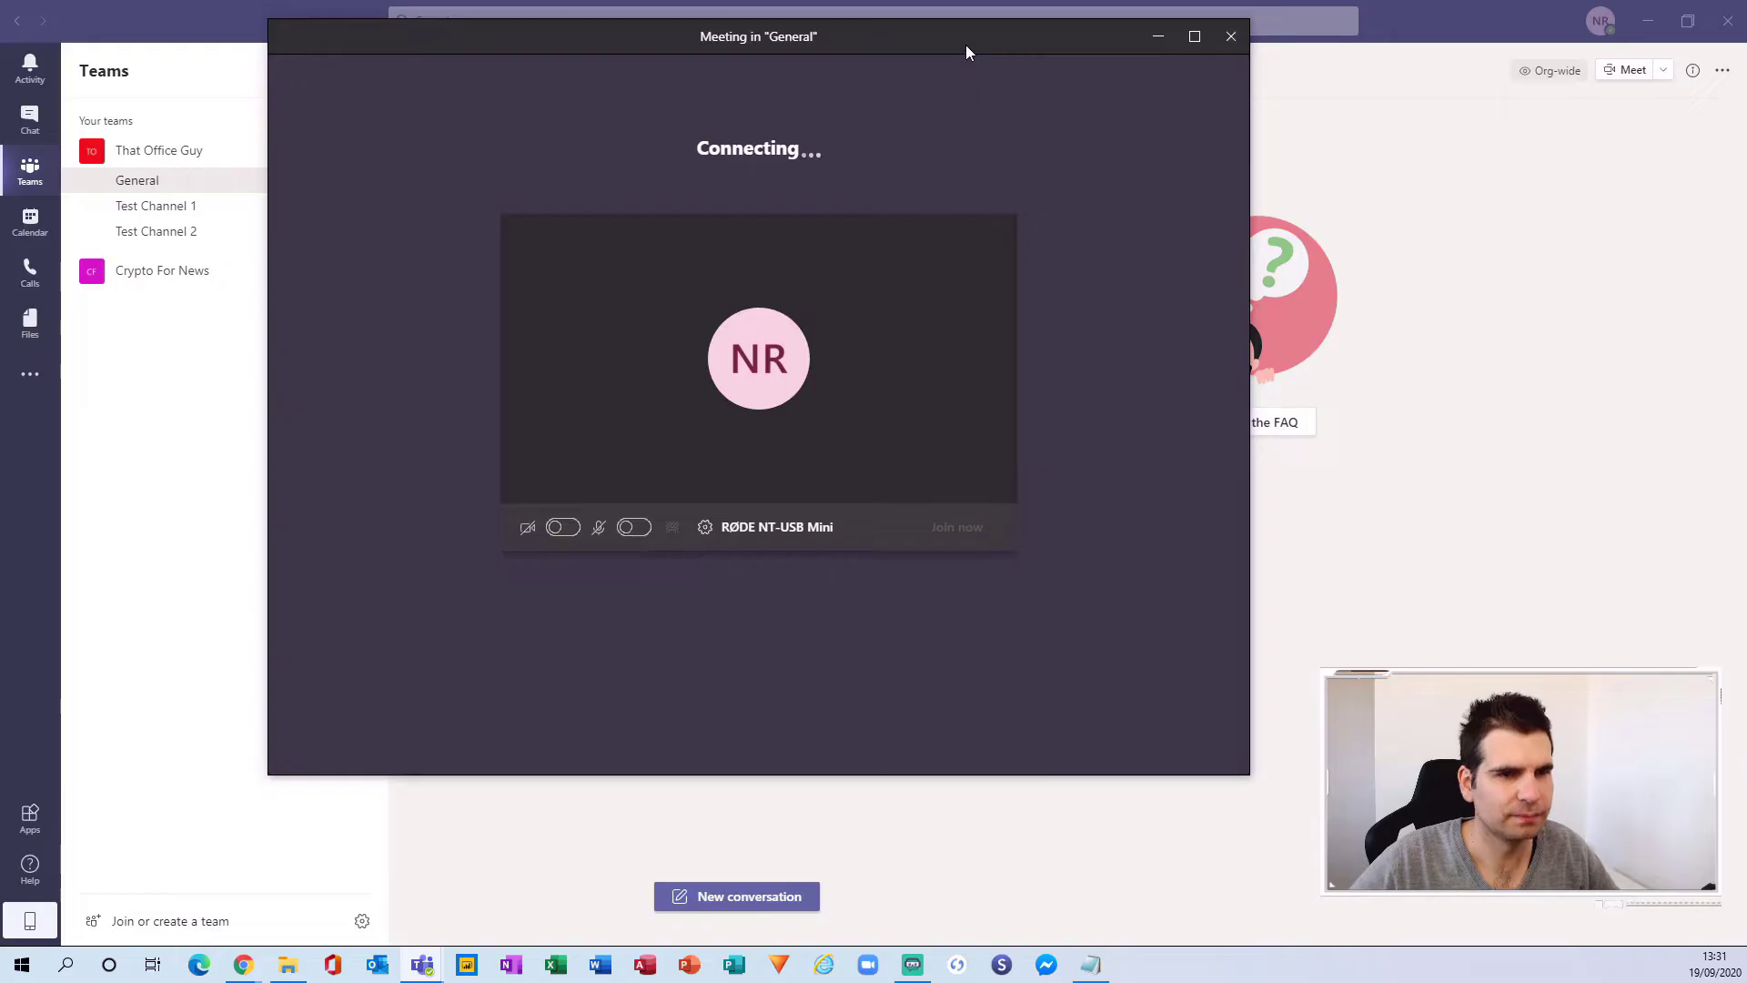
Step: Move the meeting window right and slightly lower to reveal more of the channel
drag(965, 46, 1154, 84)
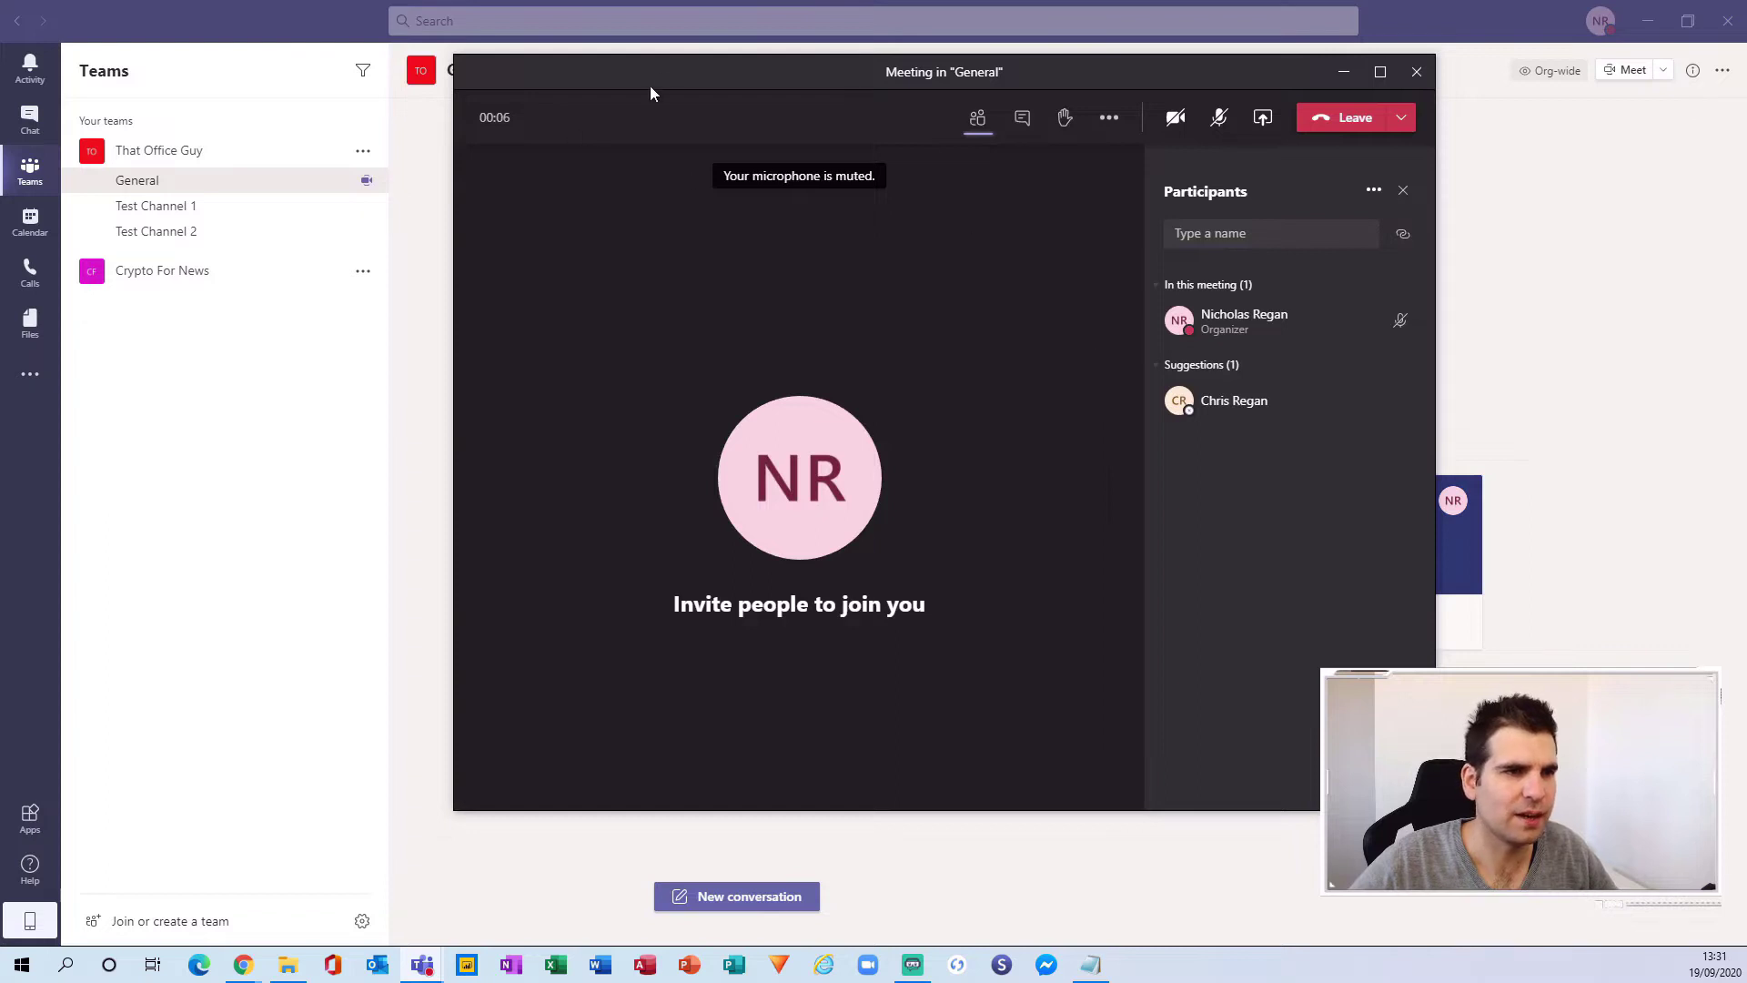
mouse_move(663, 73)
mouse_down()
mouse_move(763, 168)
mouse_move(676, 112)
mouse_move(608, 98)
mouse_move(635, 92)
mouse_up()
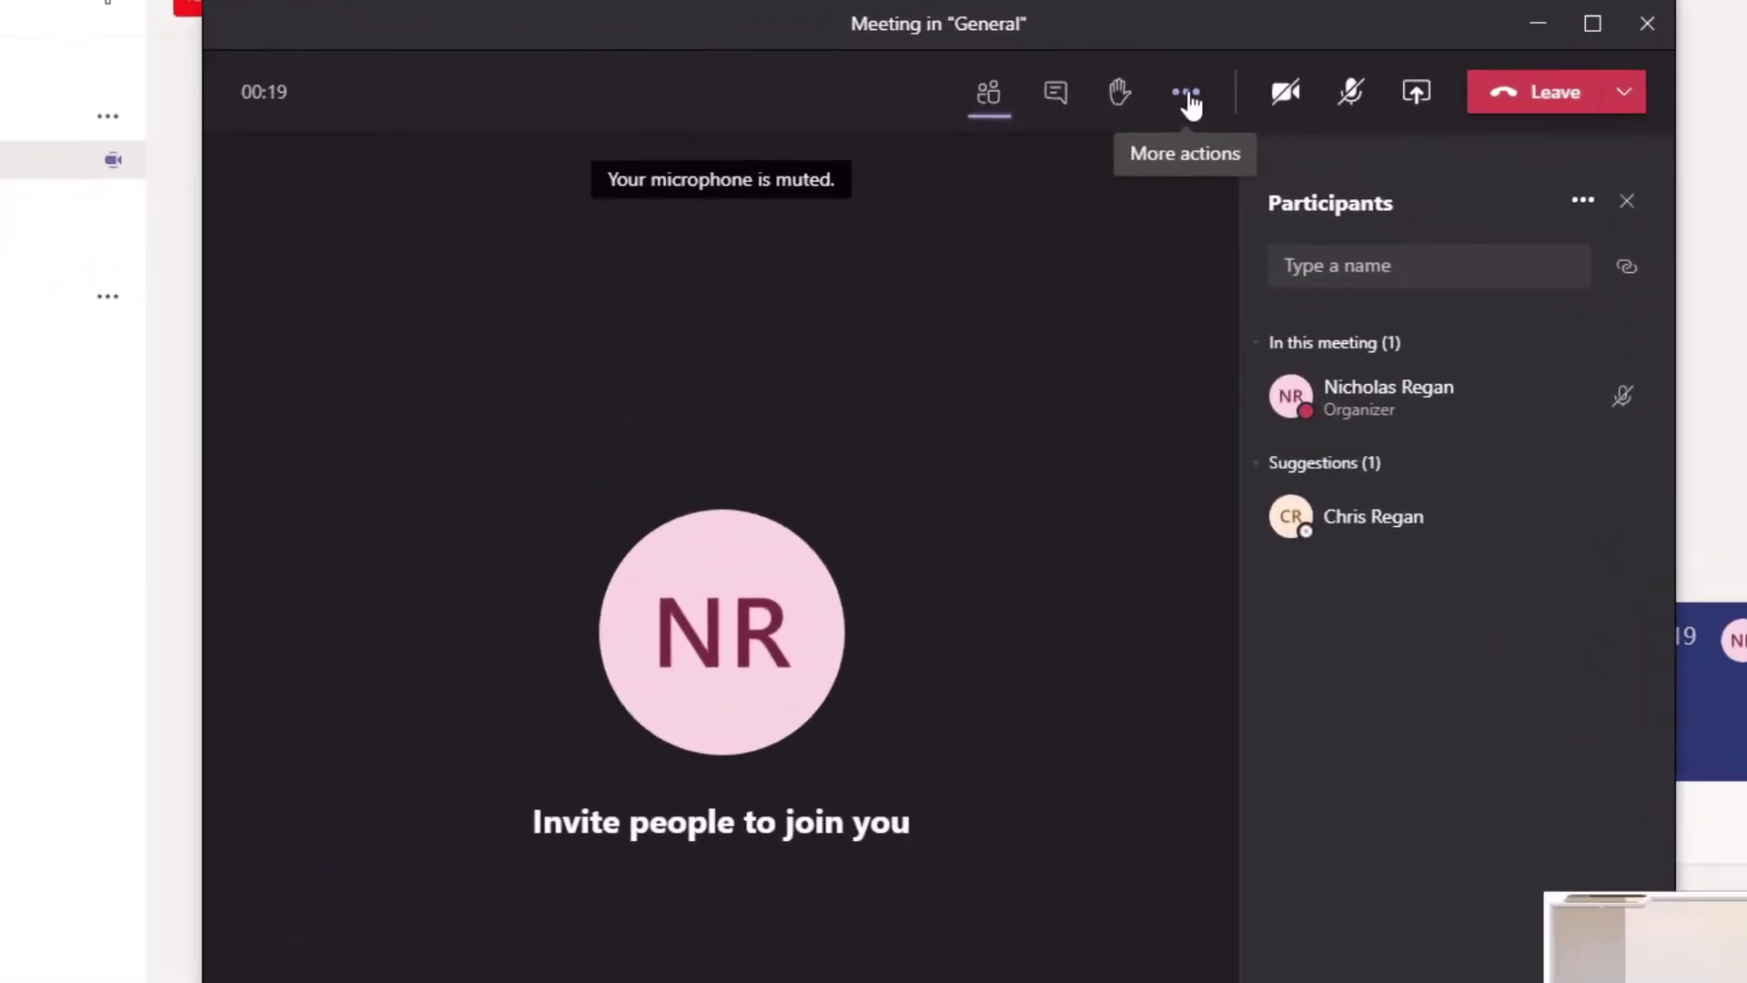
Step: Open the meeting's Device settings and keep RØDE NT-USB Mini as the audio device
click(1082, 135)
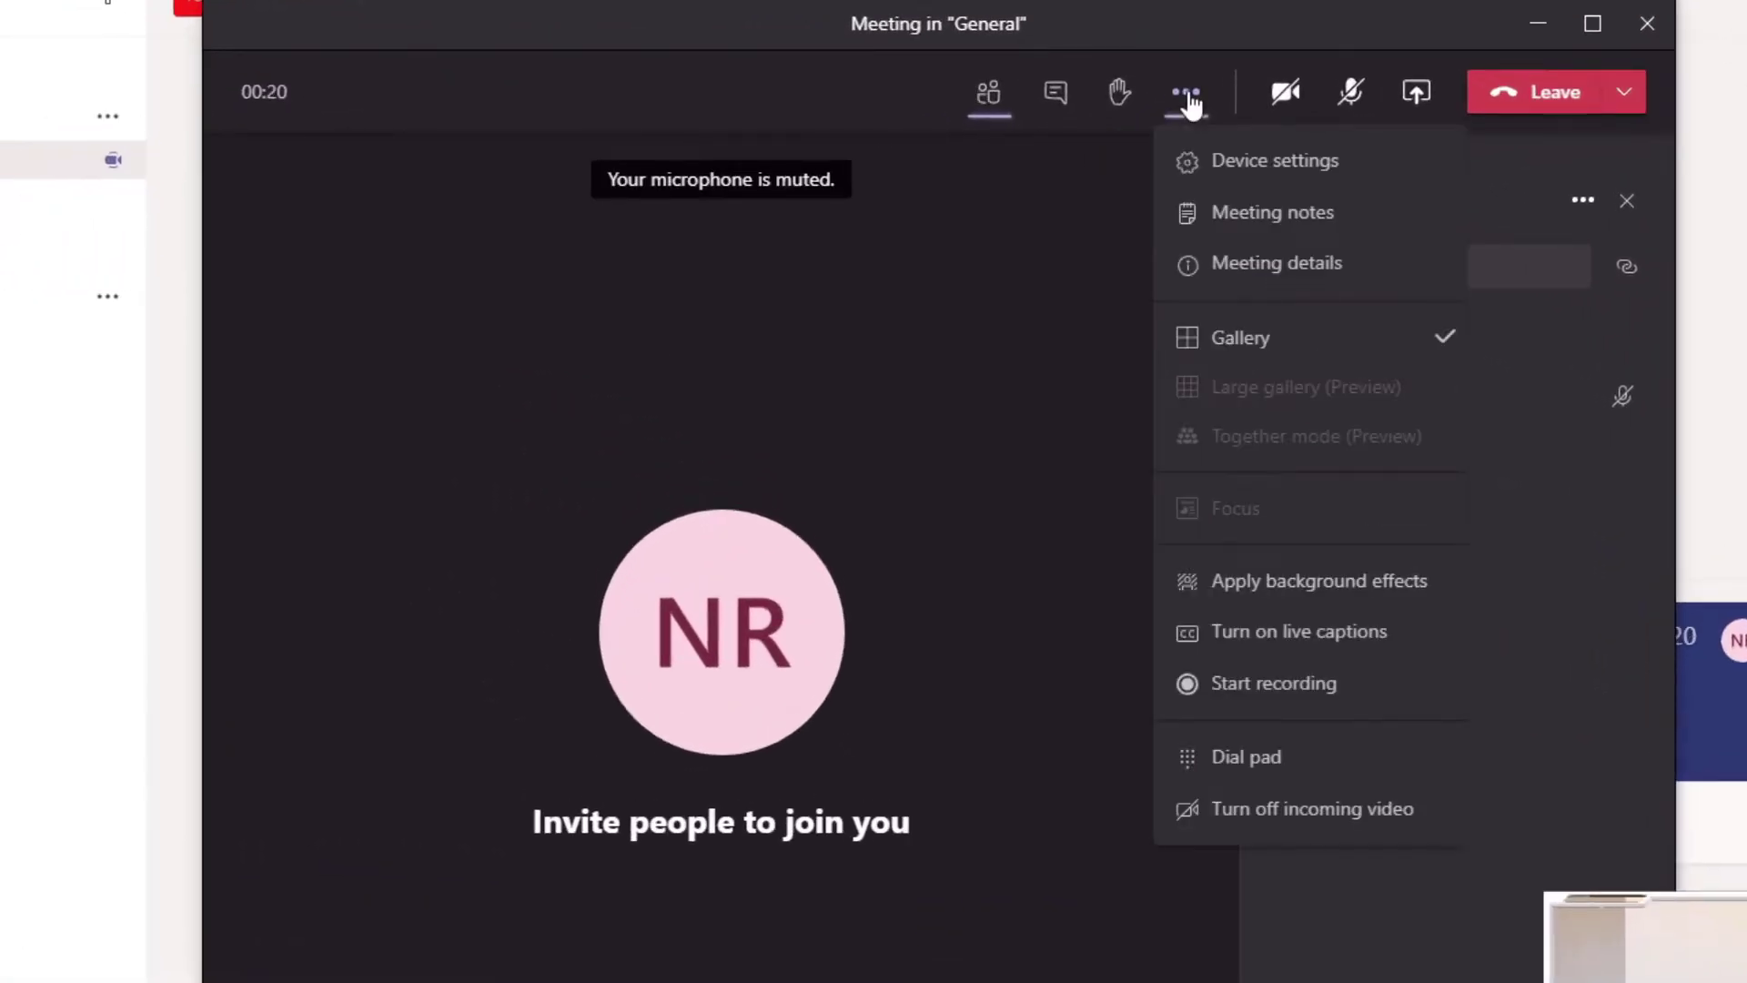
click(1283, 167)
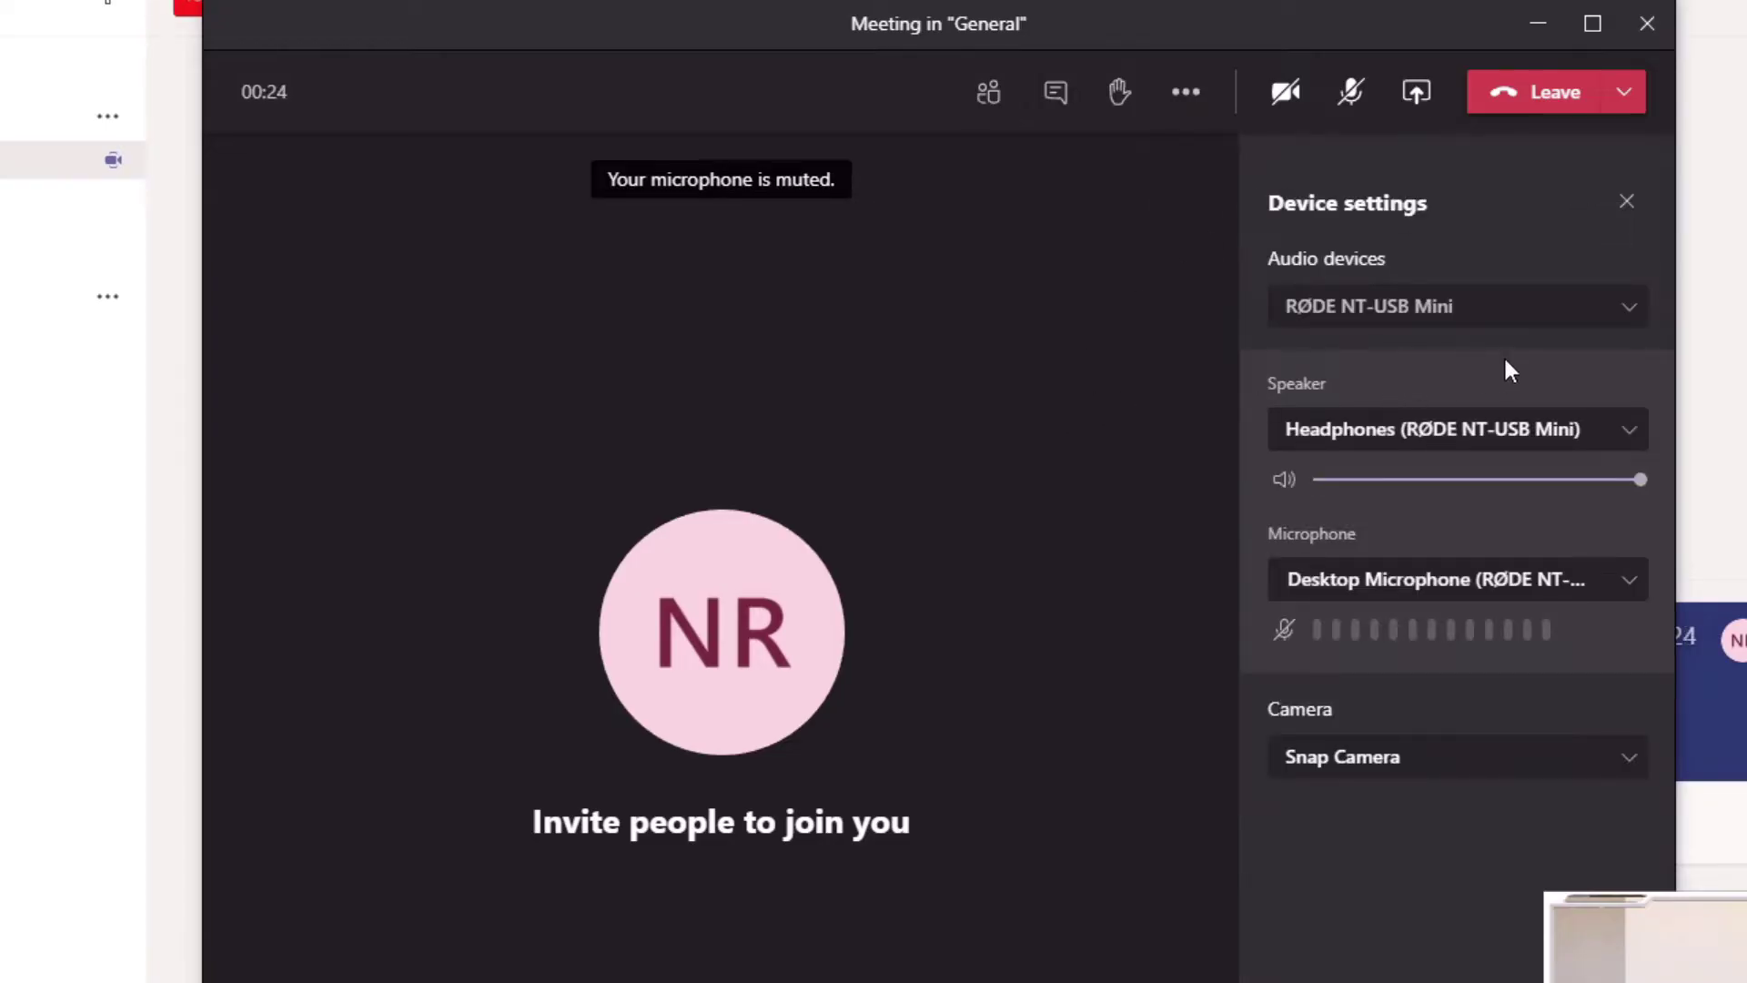
click(1431, 312)
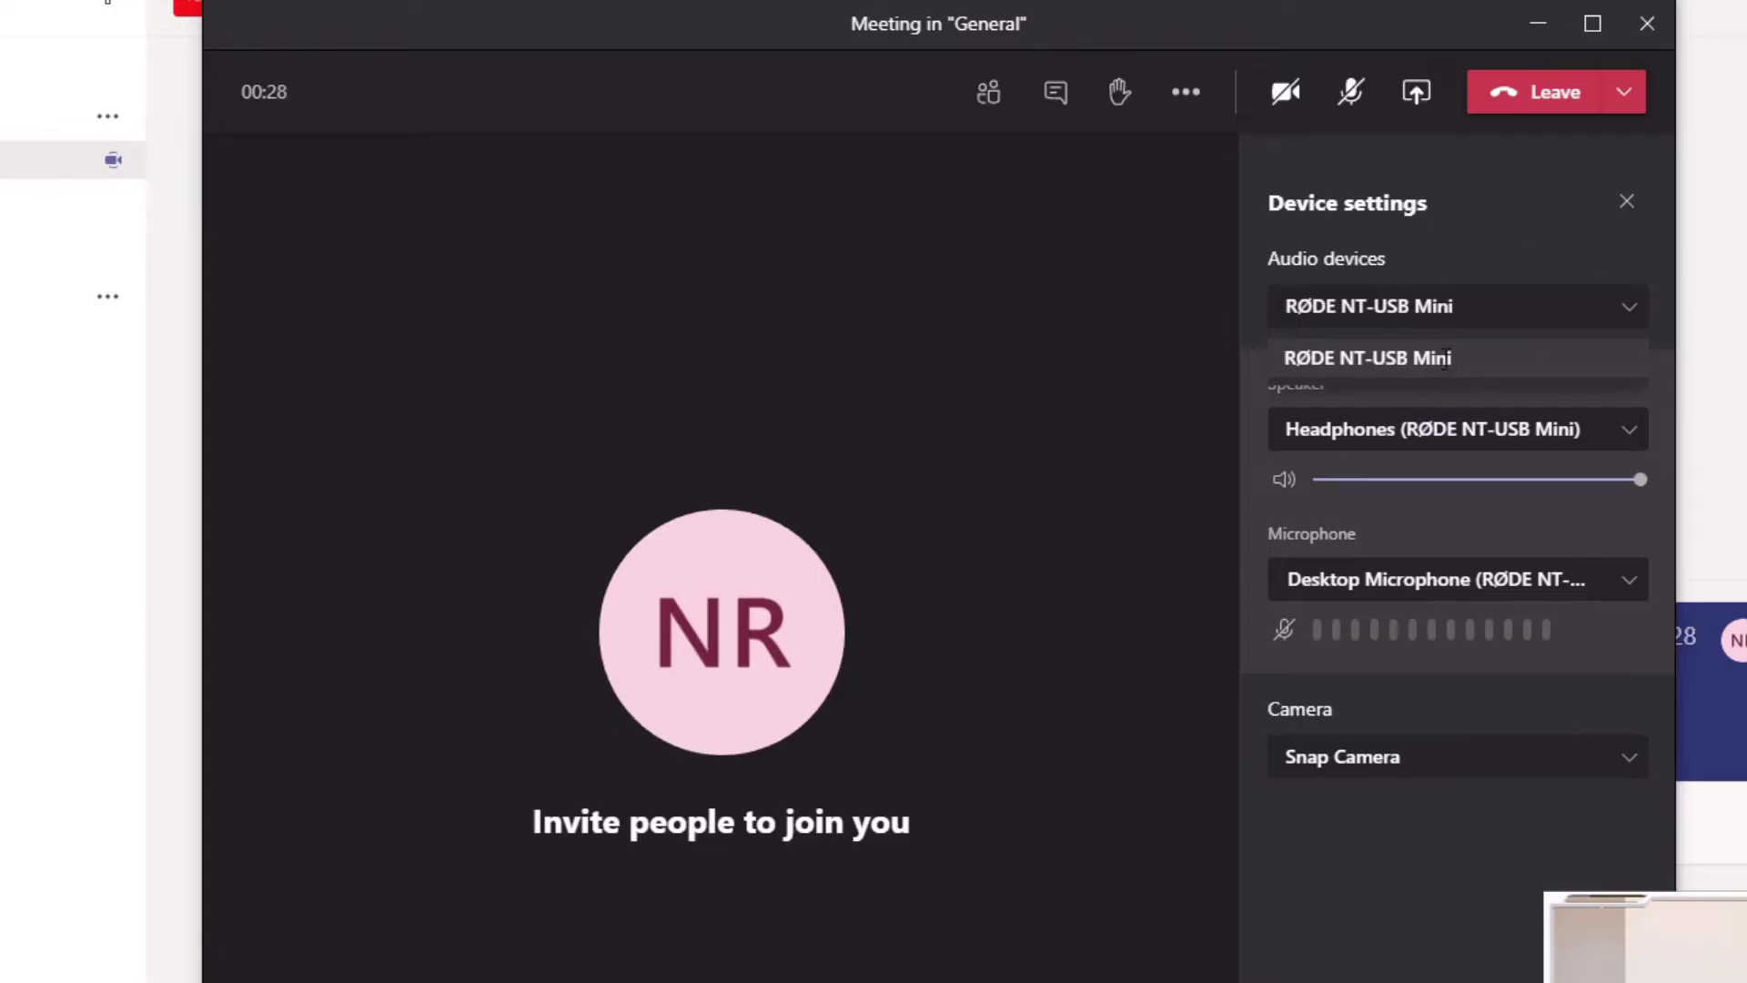
click(1469, 252)
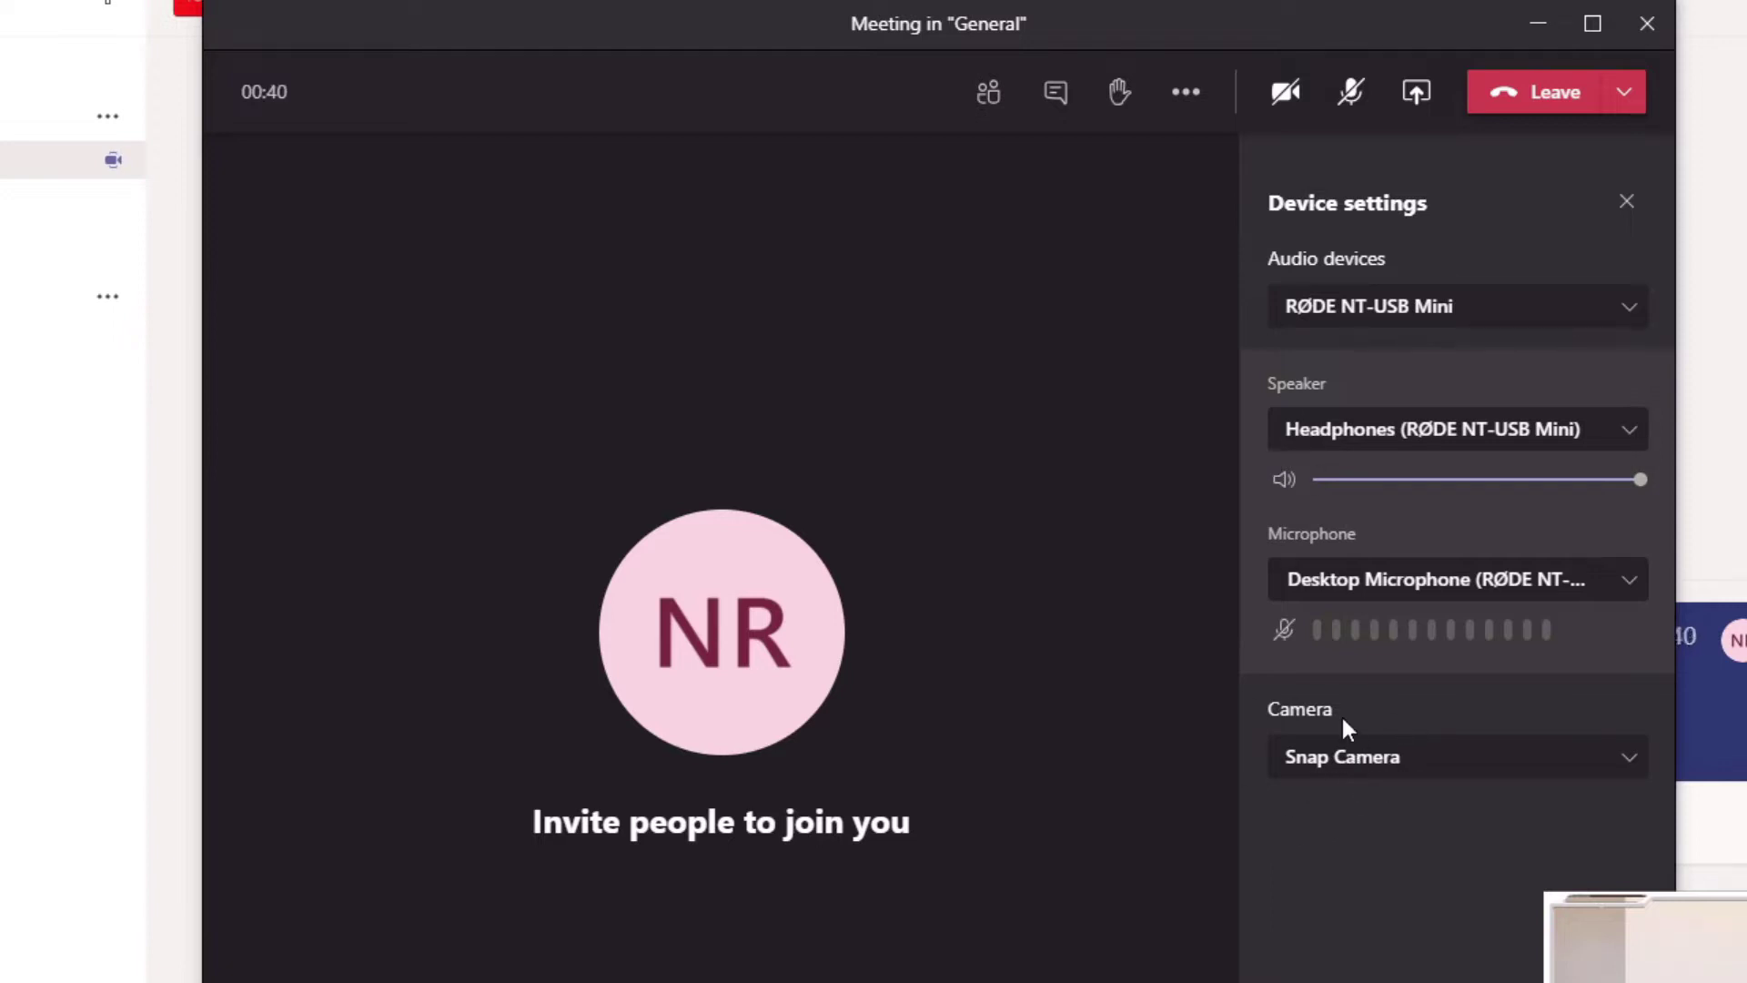
Step: Choose Microphone (Logitech StreamCam) in the Device settings Microphone list
click(1628, 593)
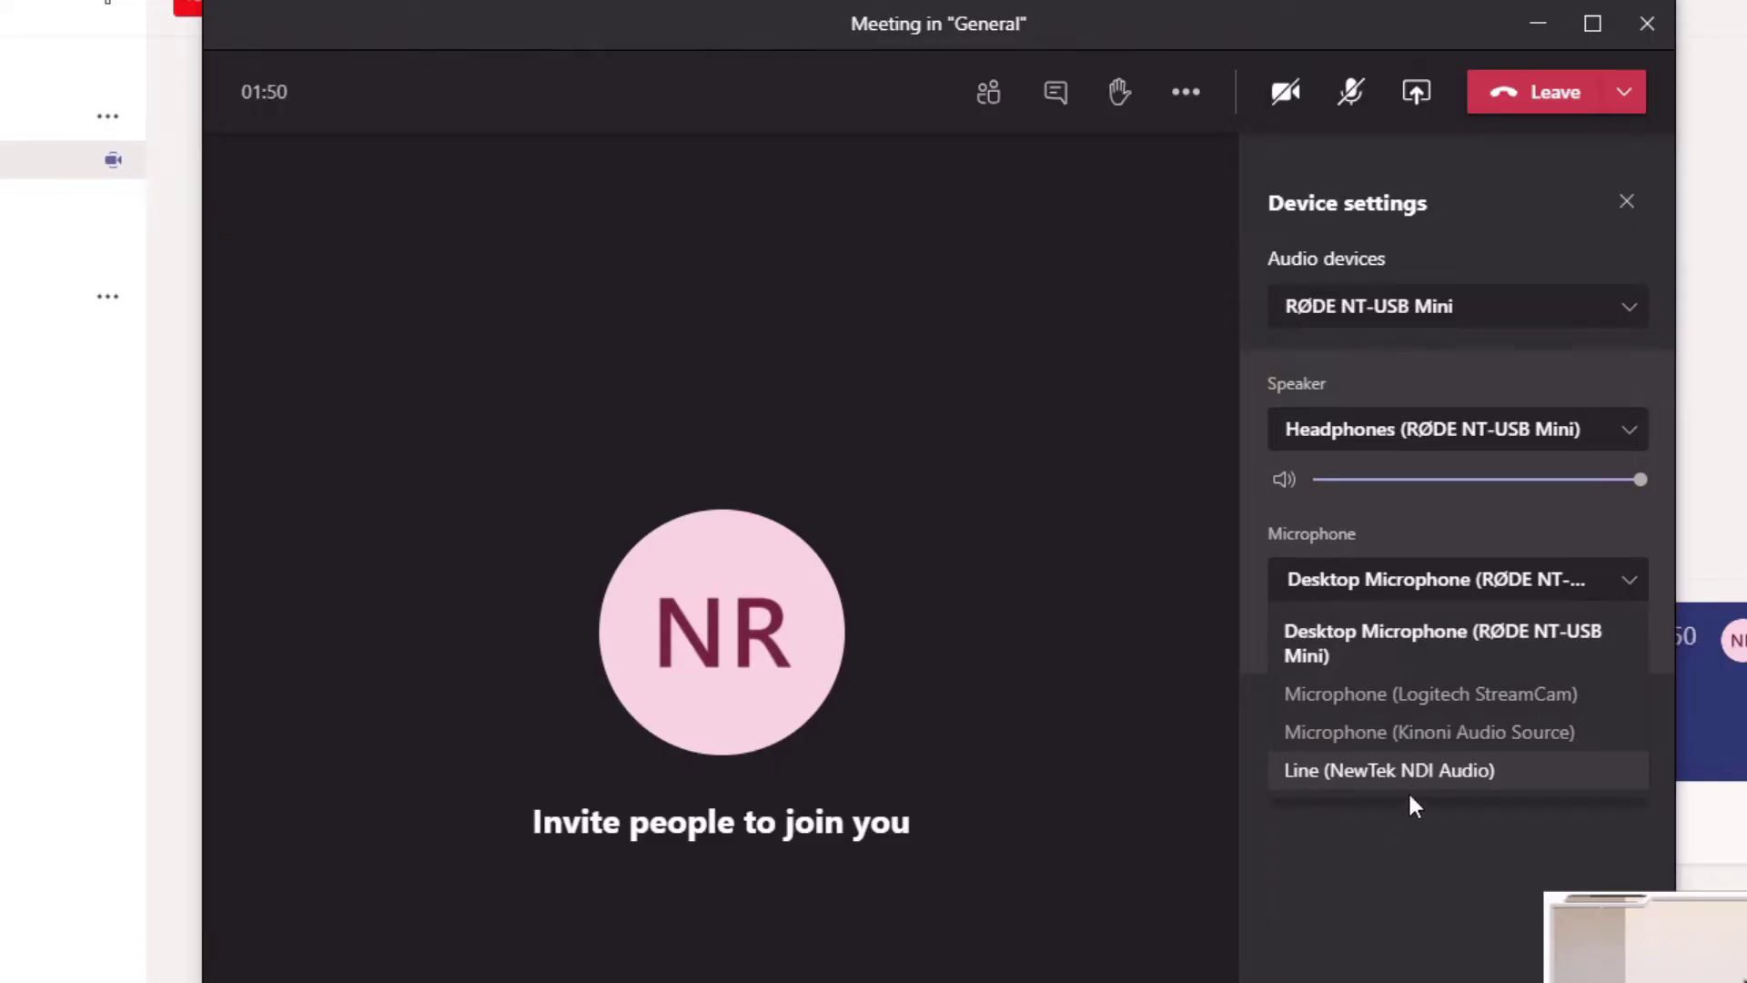
click(1349, 694)
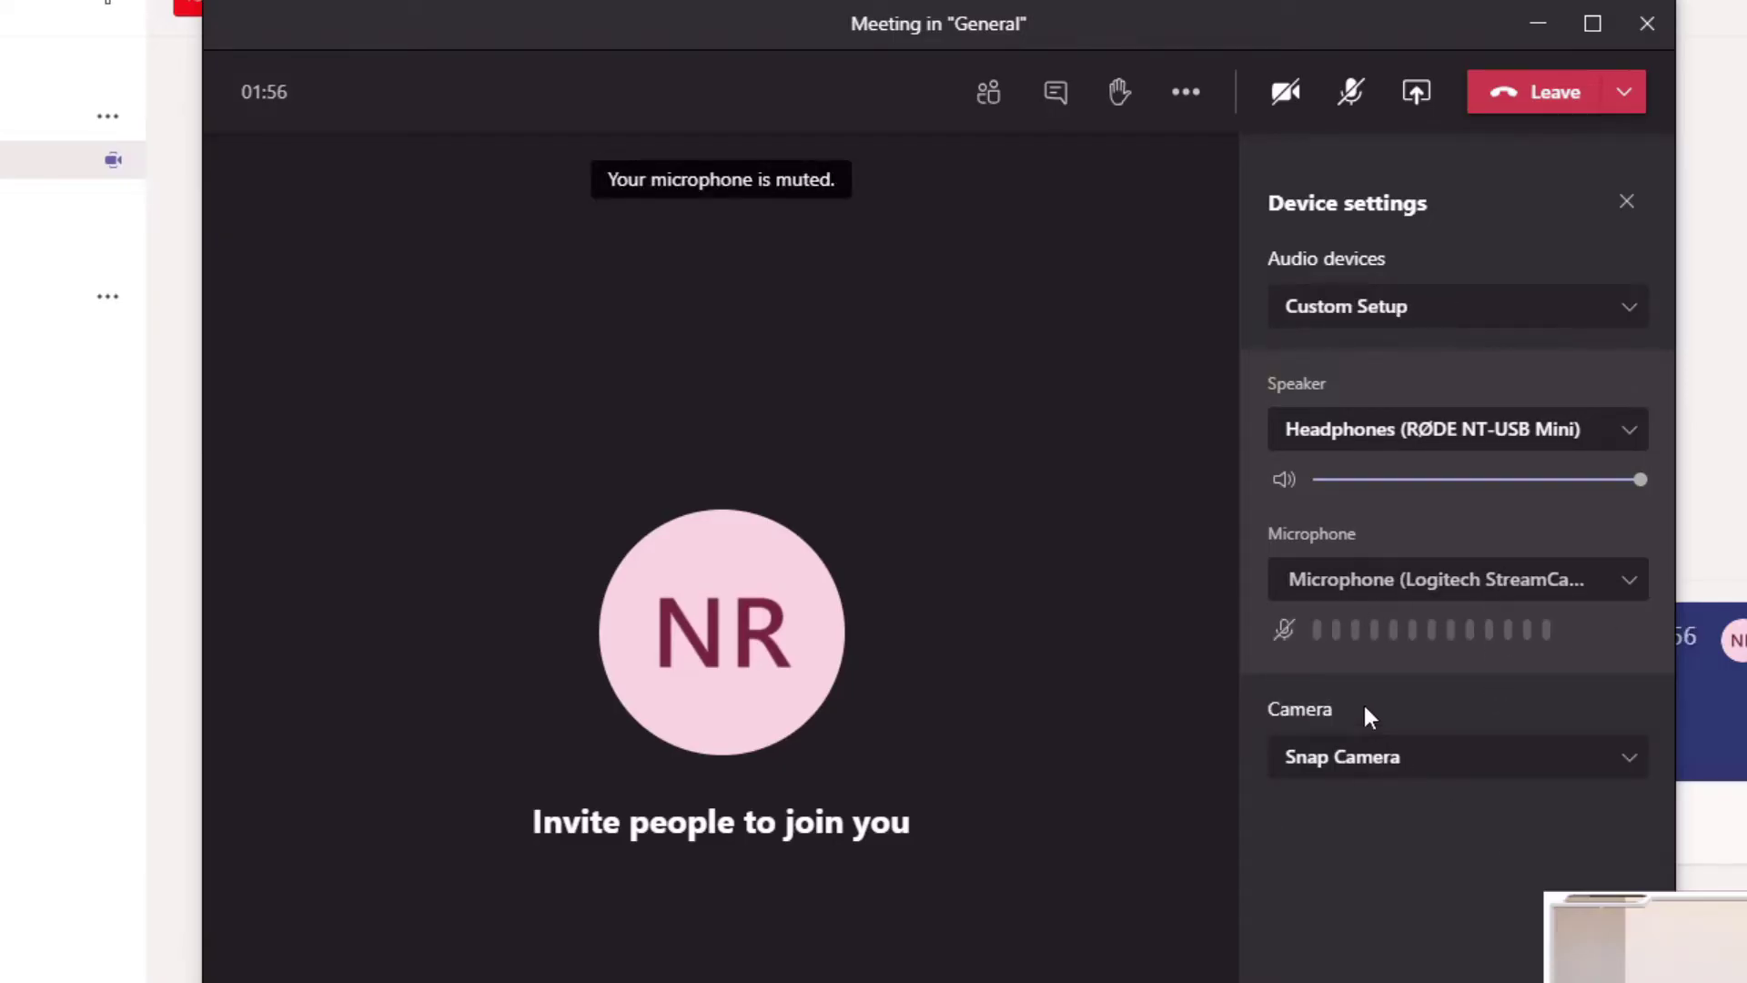
click(1285, 632)
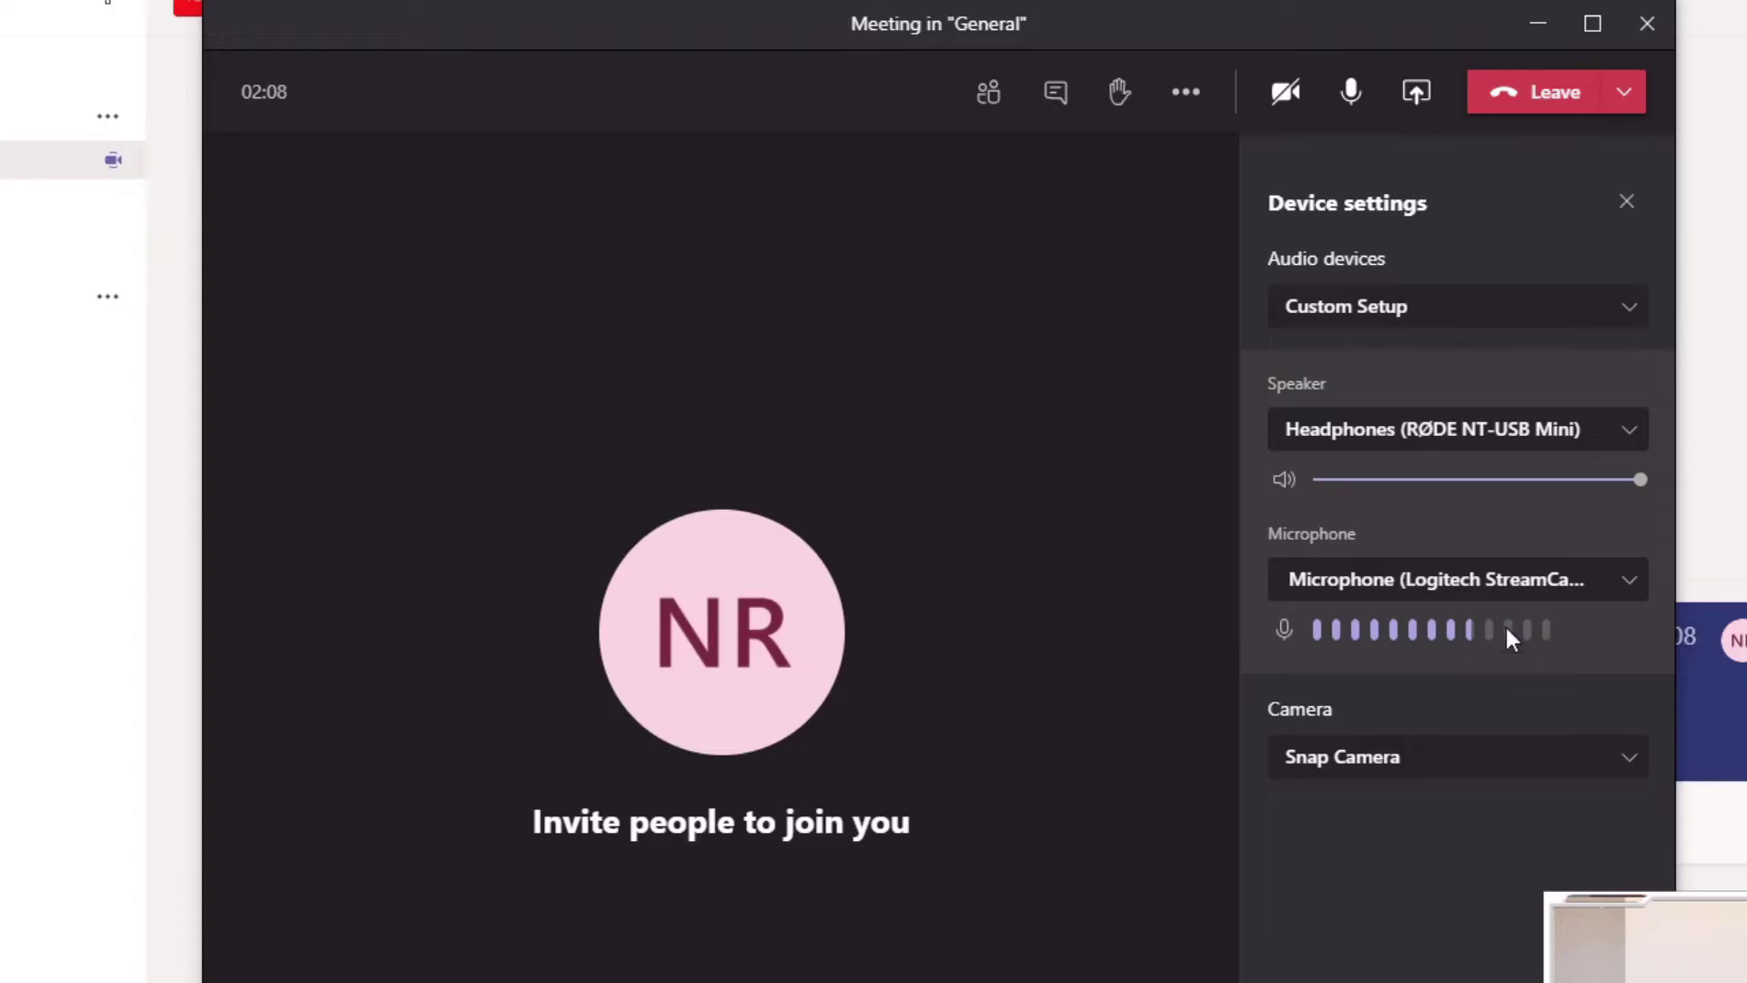
click(1285, 631)
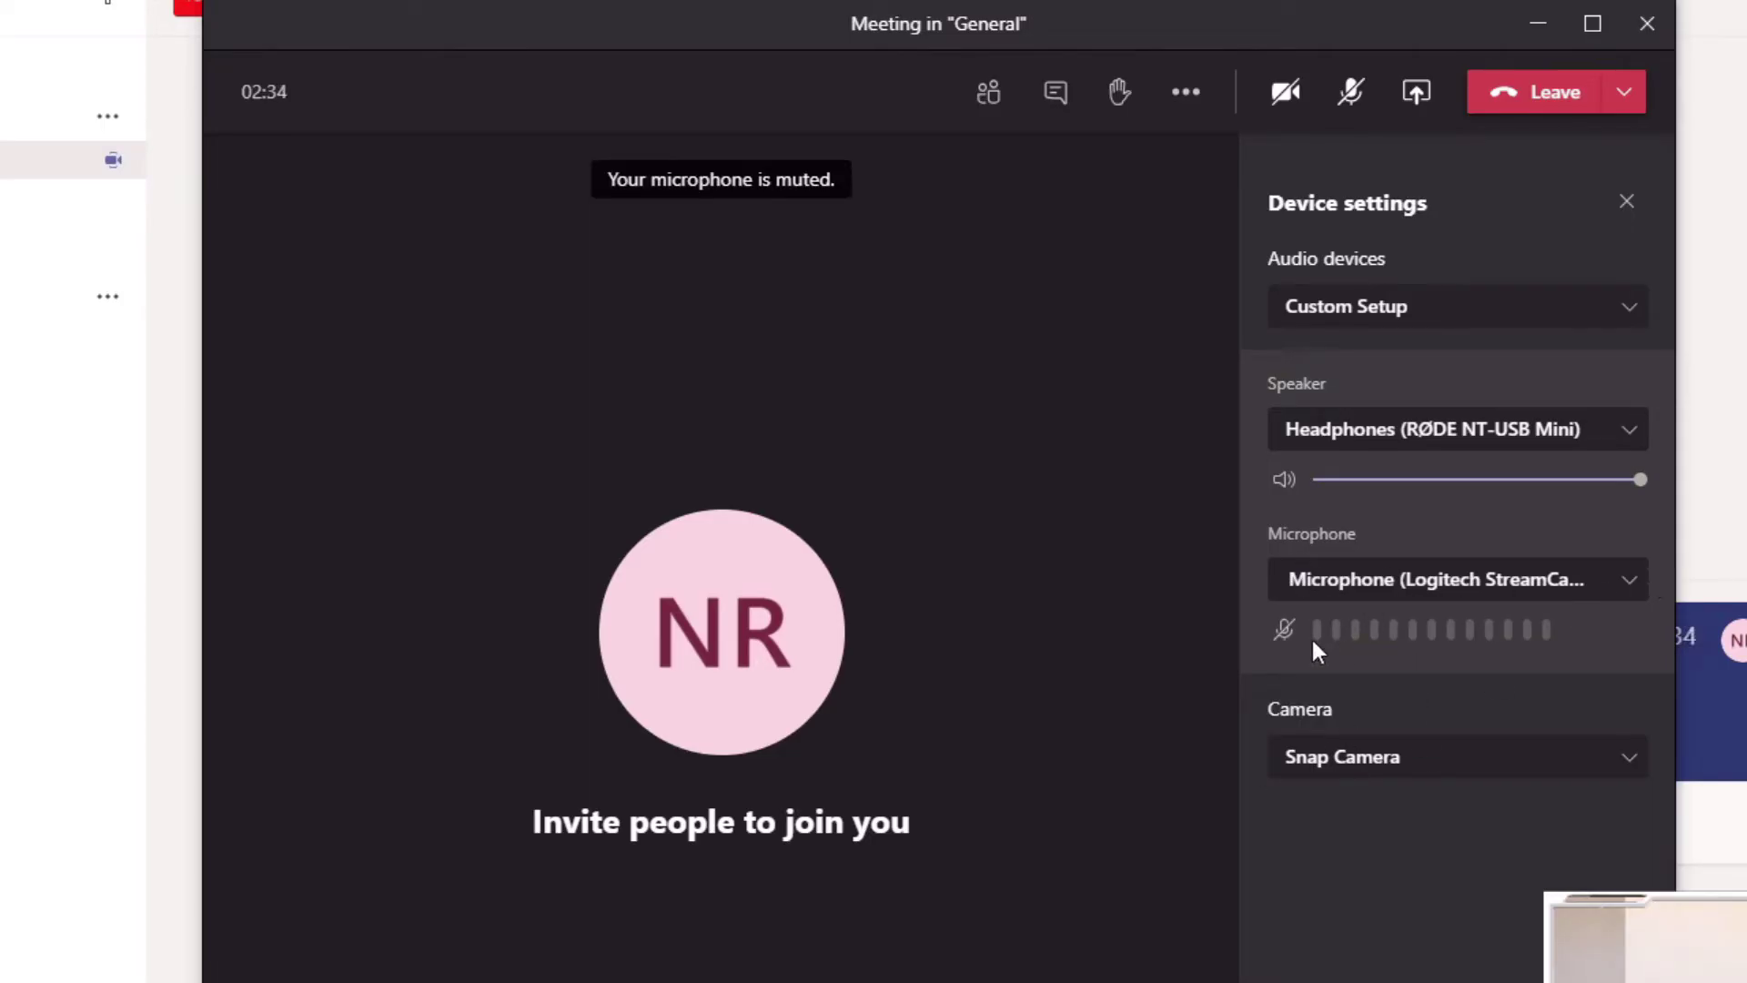
click(1284, 630)
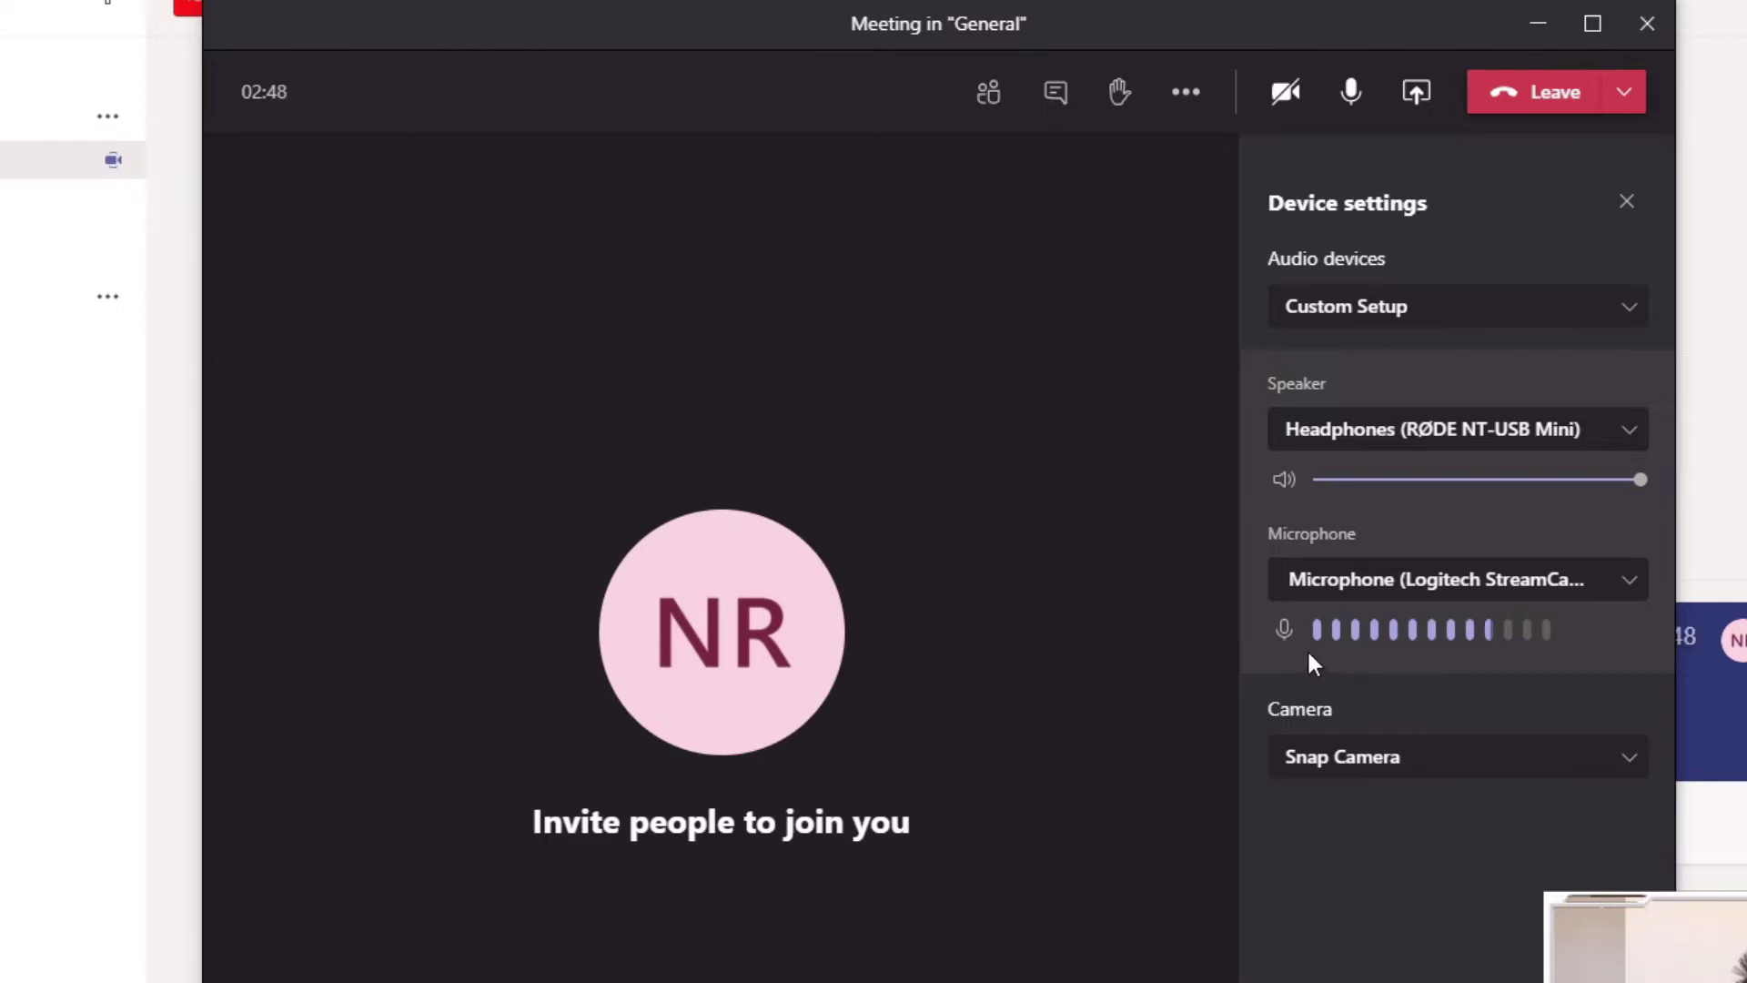
click(1285, 630)
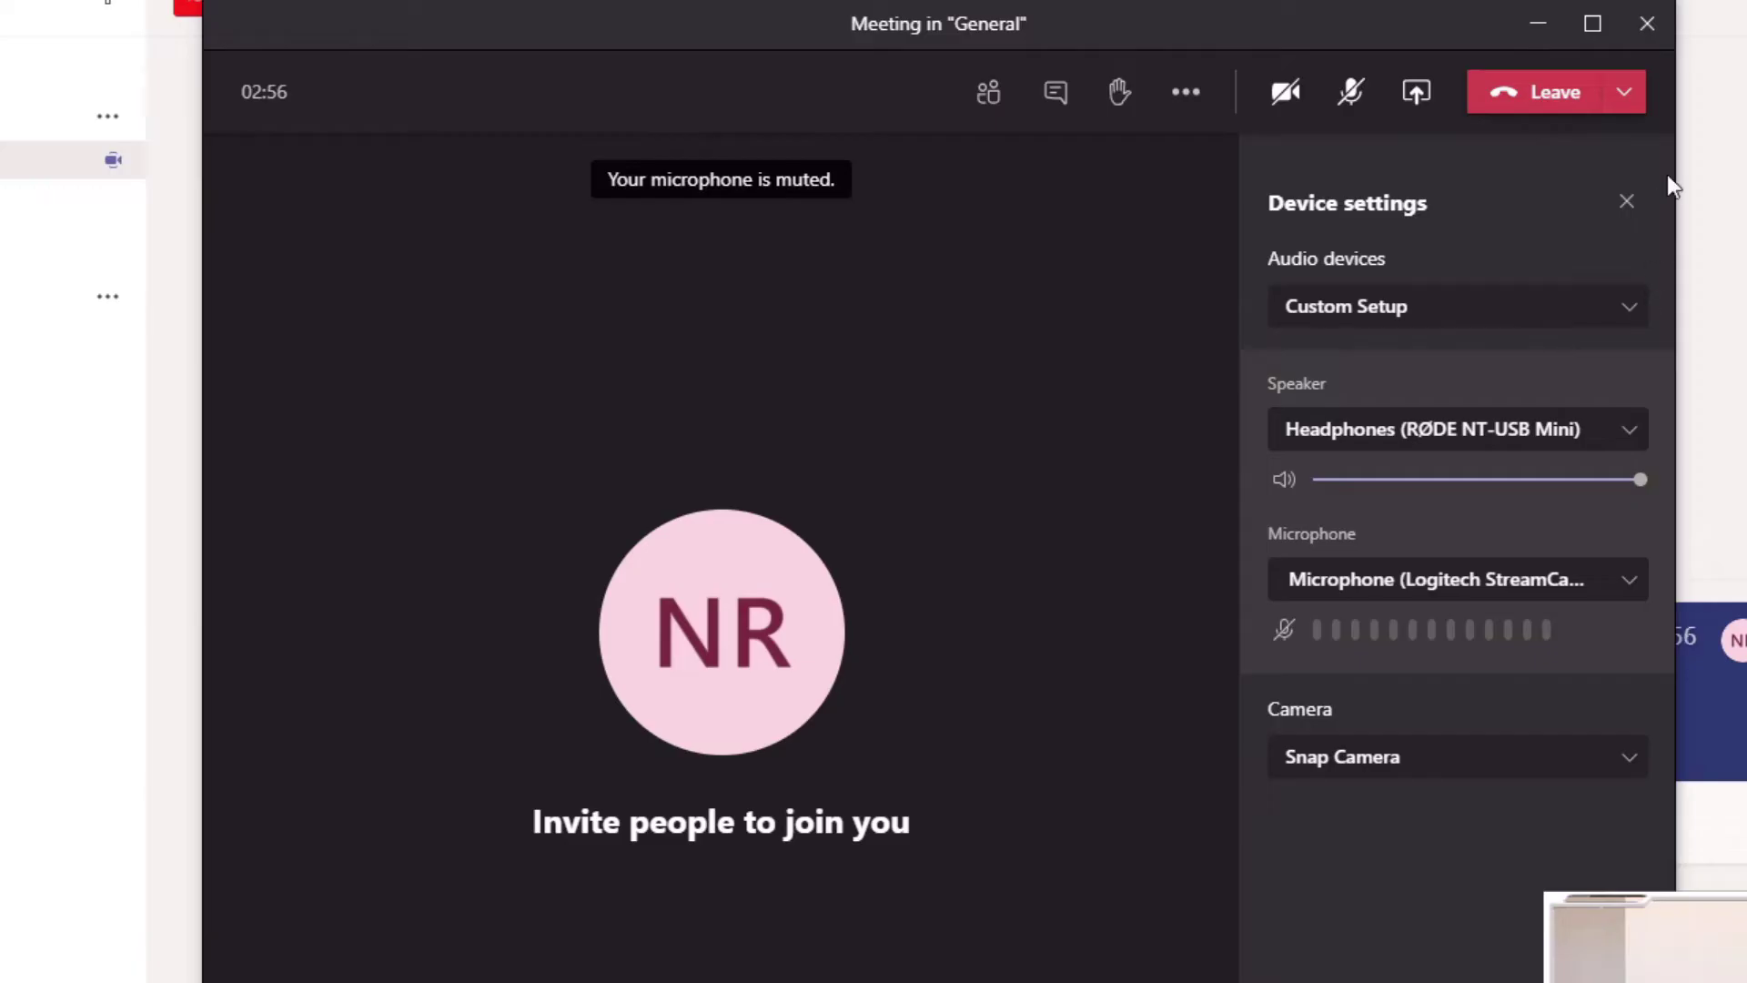
click(1626, 202)
Step: End the General meeting for everyone, then minimize Teams to the desktop
click(1625, 92)
click(1547, 191)
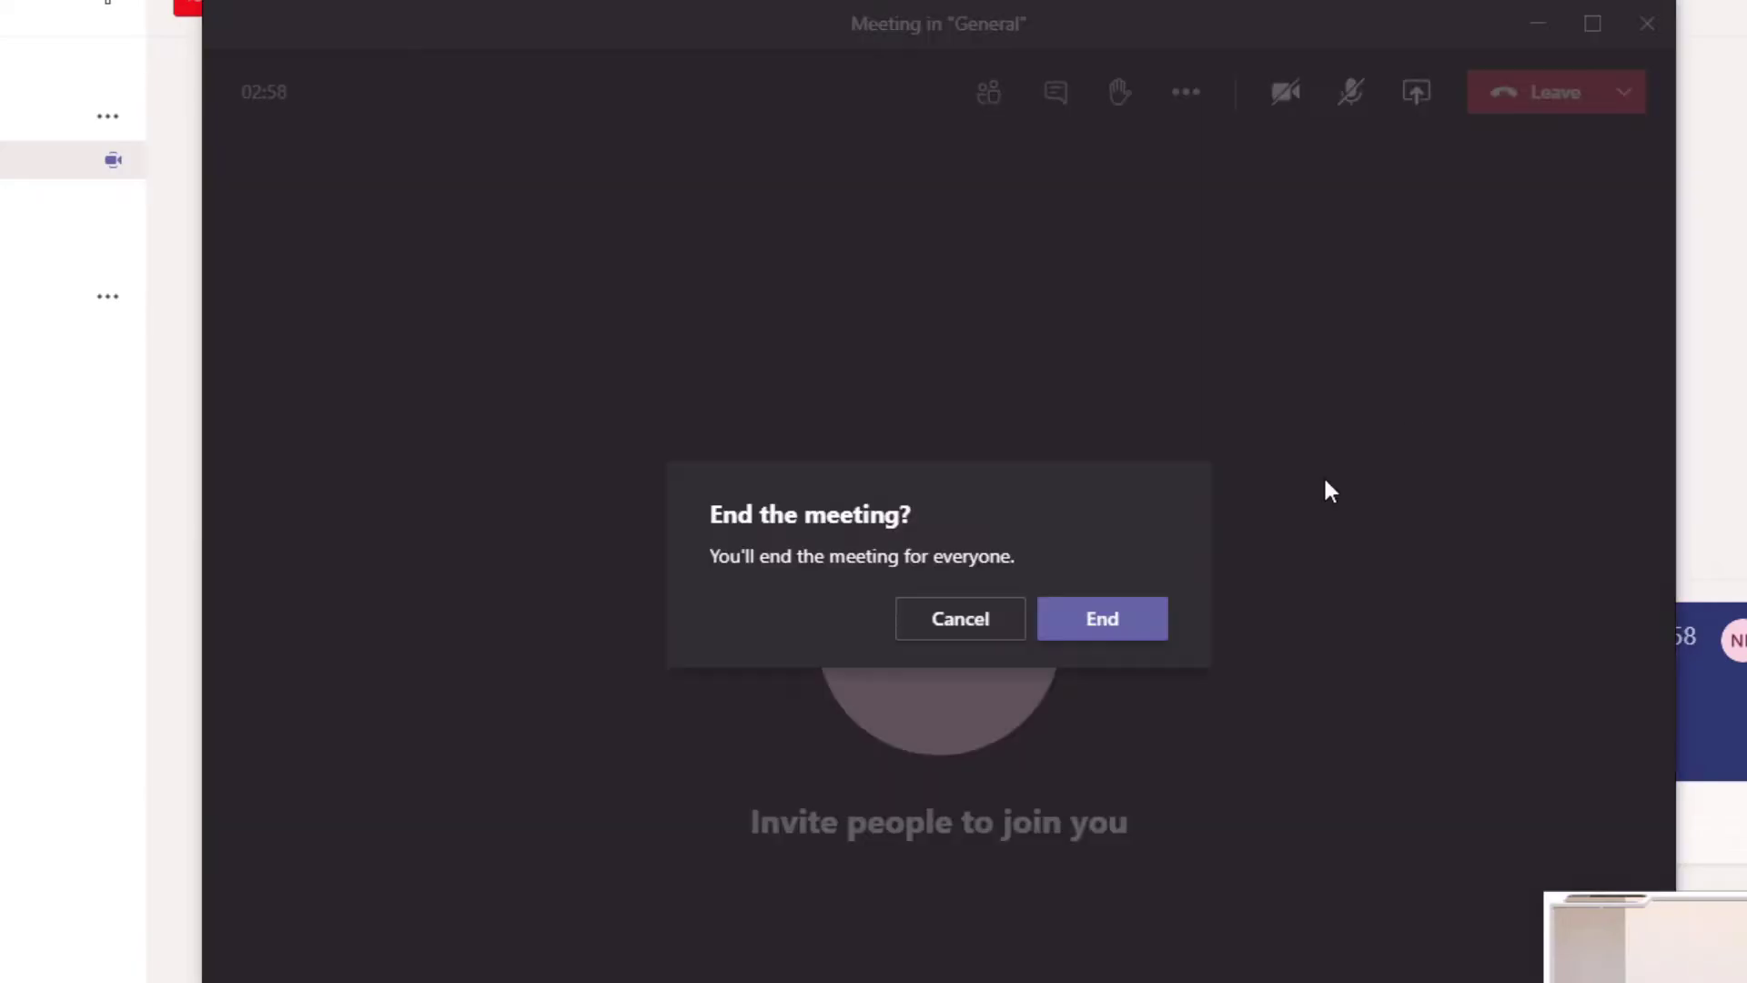
click(1104, 626)
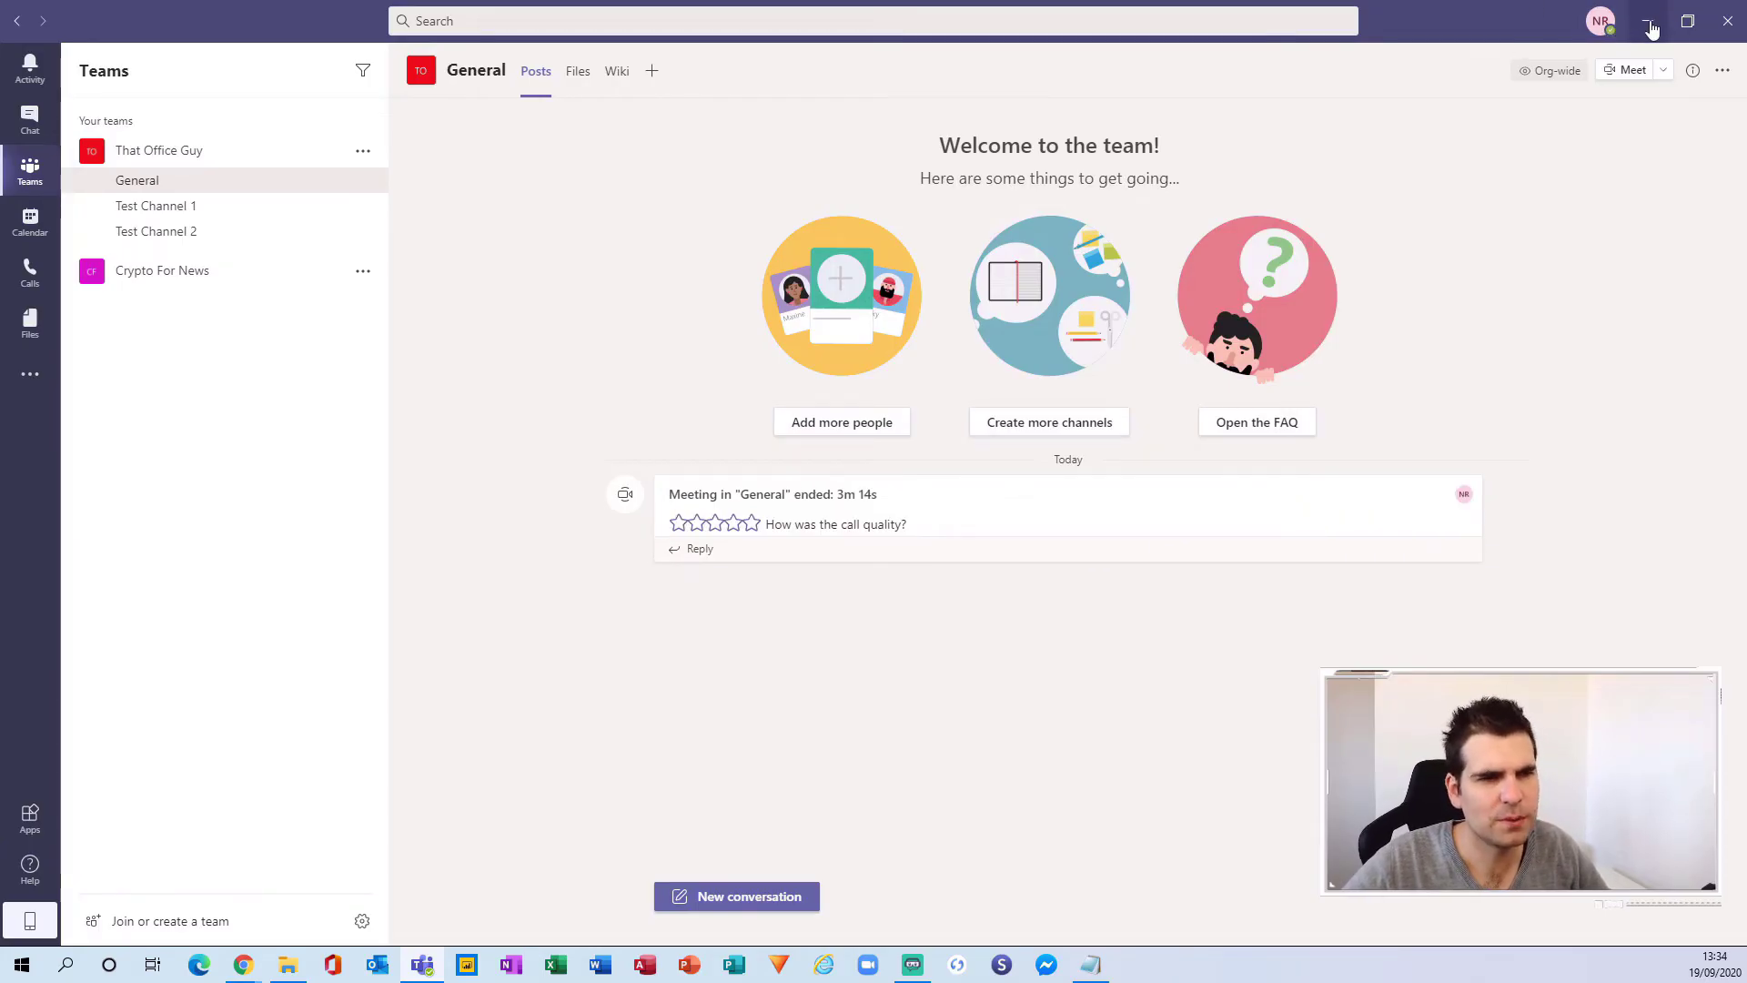
click(1650, 25)
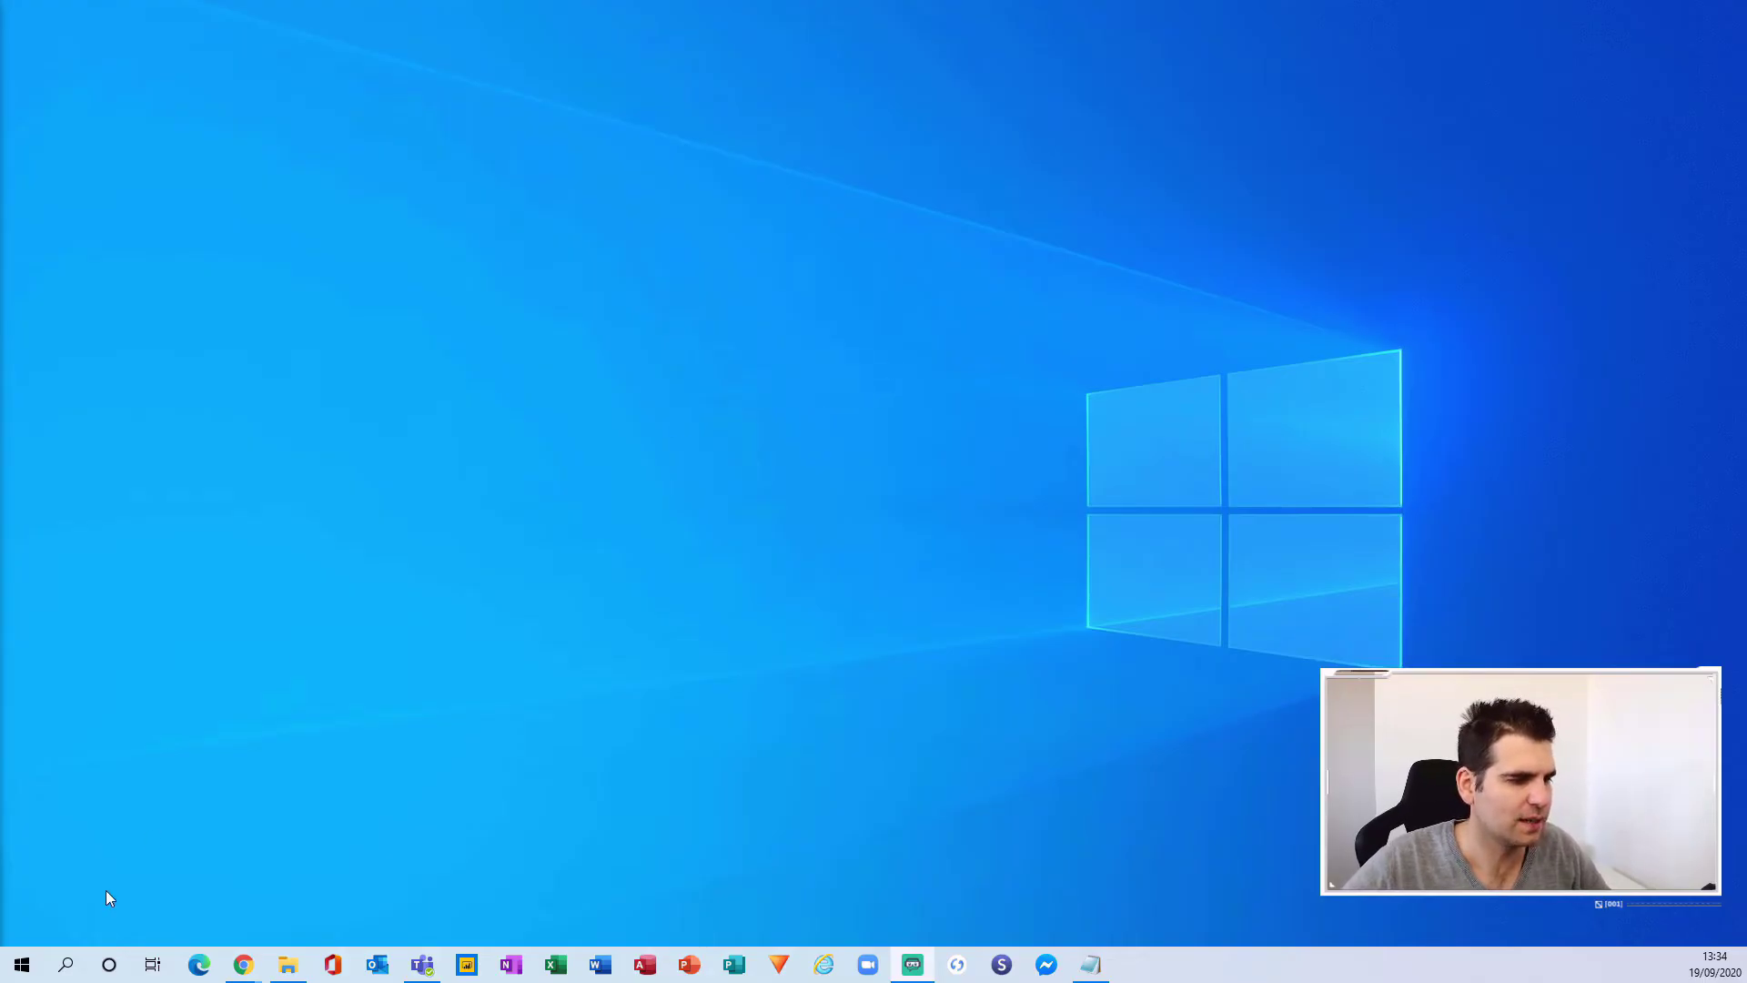
Step: Open Settings > Privacy > Microphone and confirm microphone access for this device is On
click(20, 966)
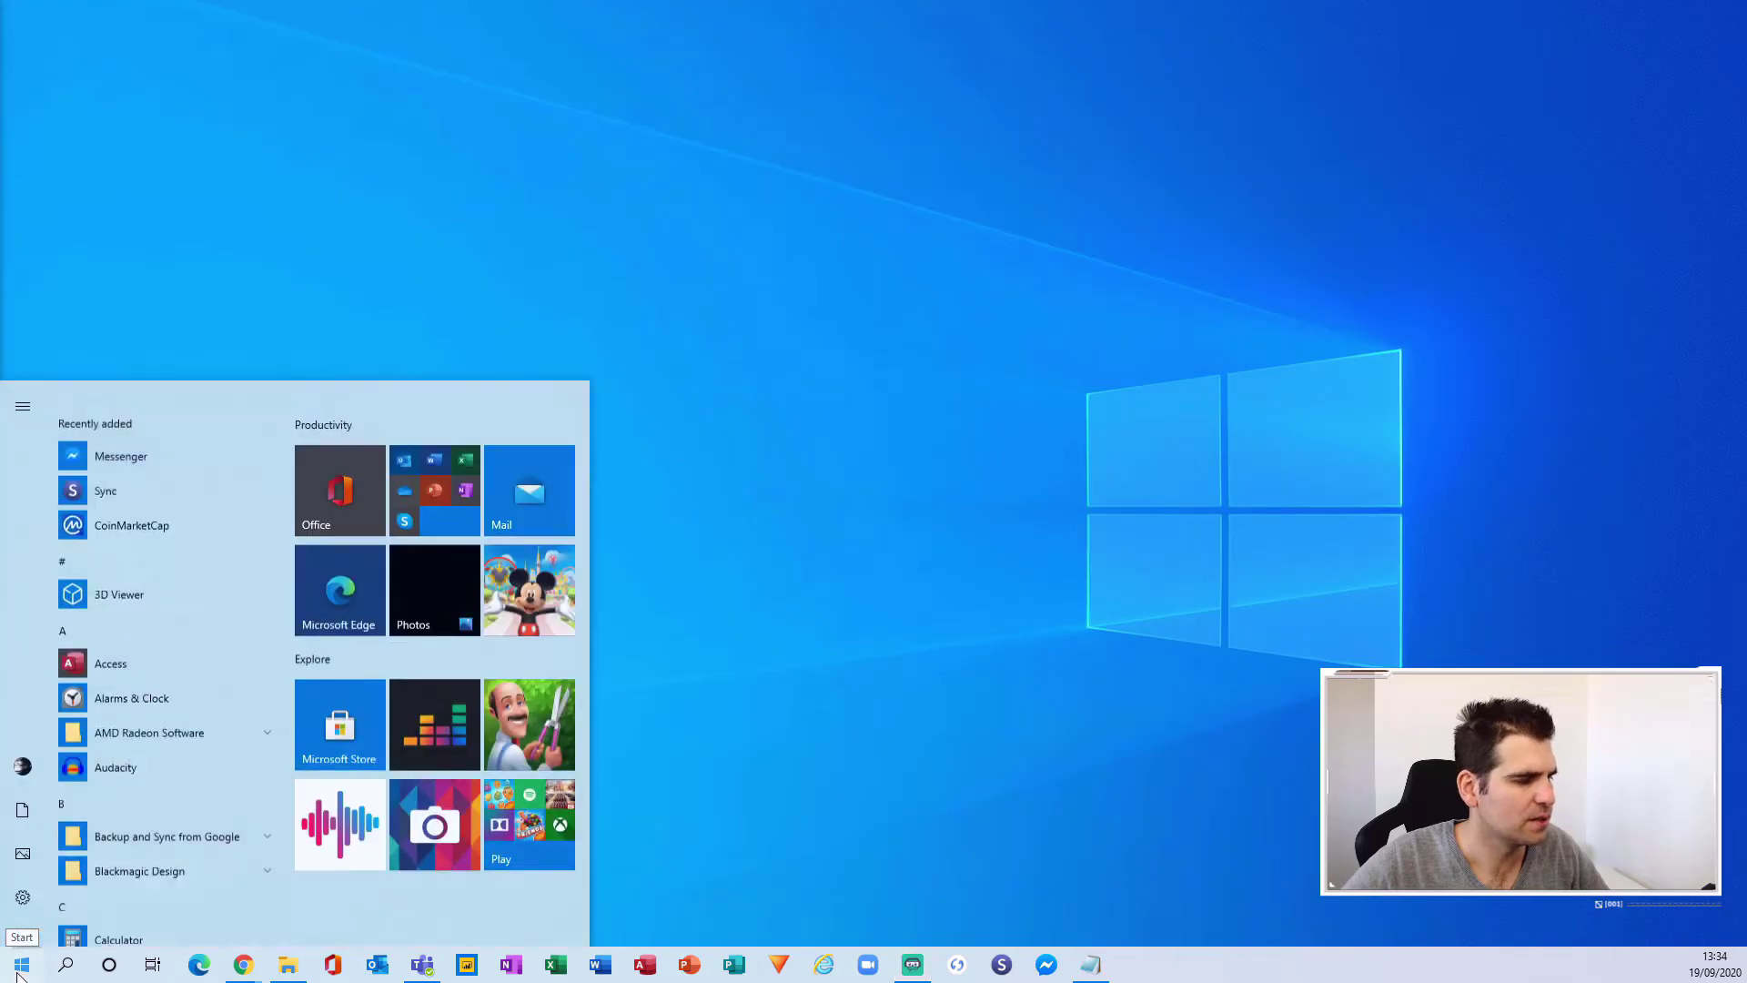
click(28, 883)
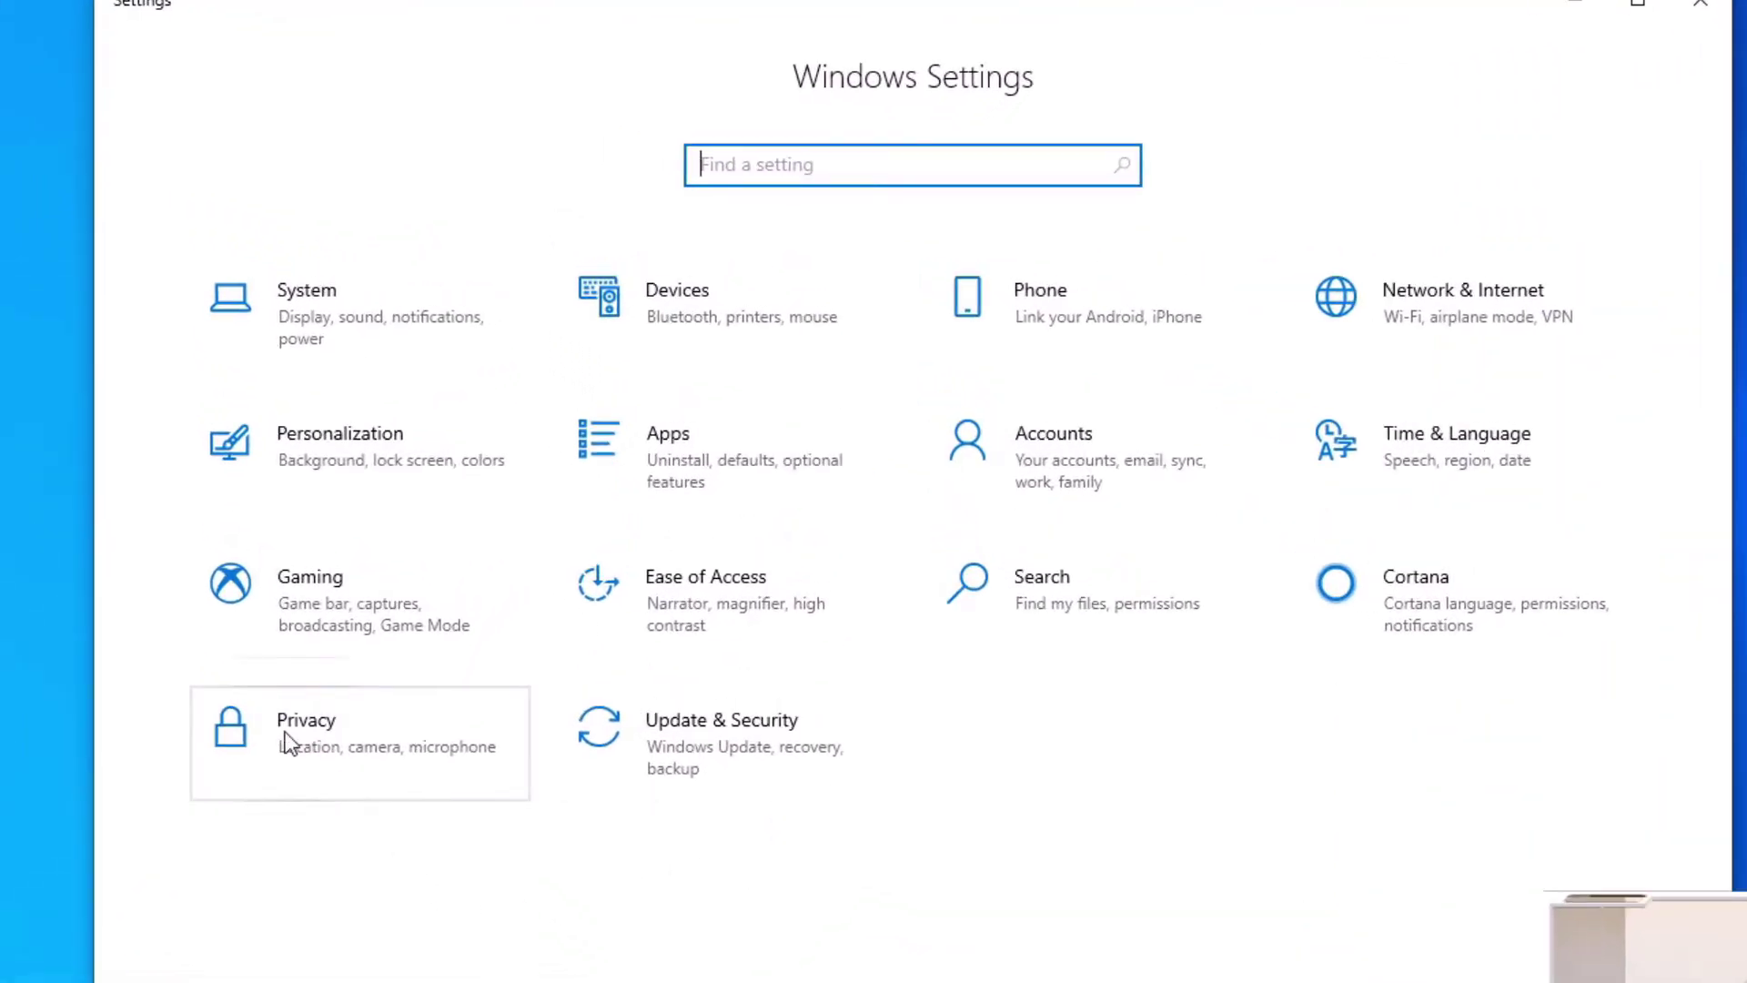
click(316, 778)
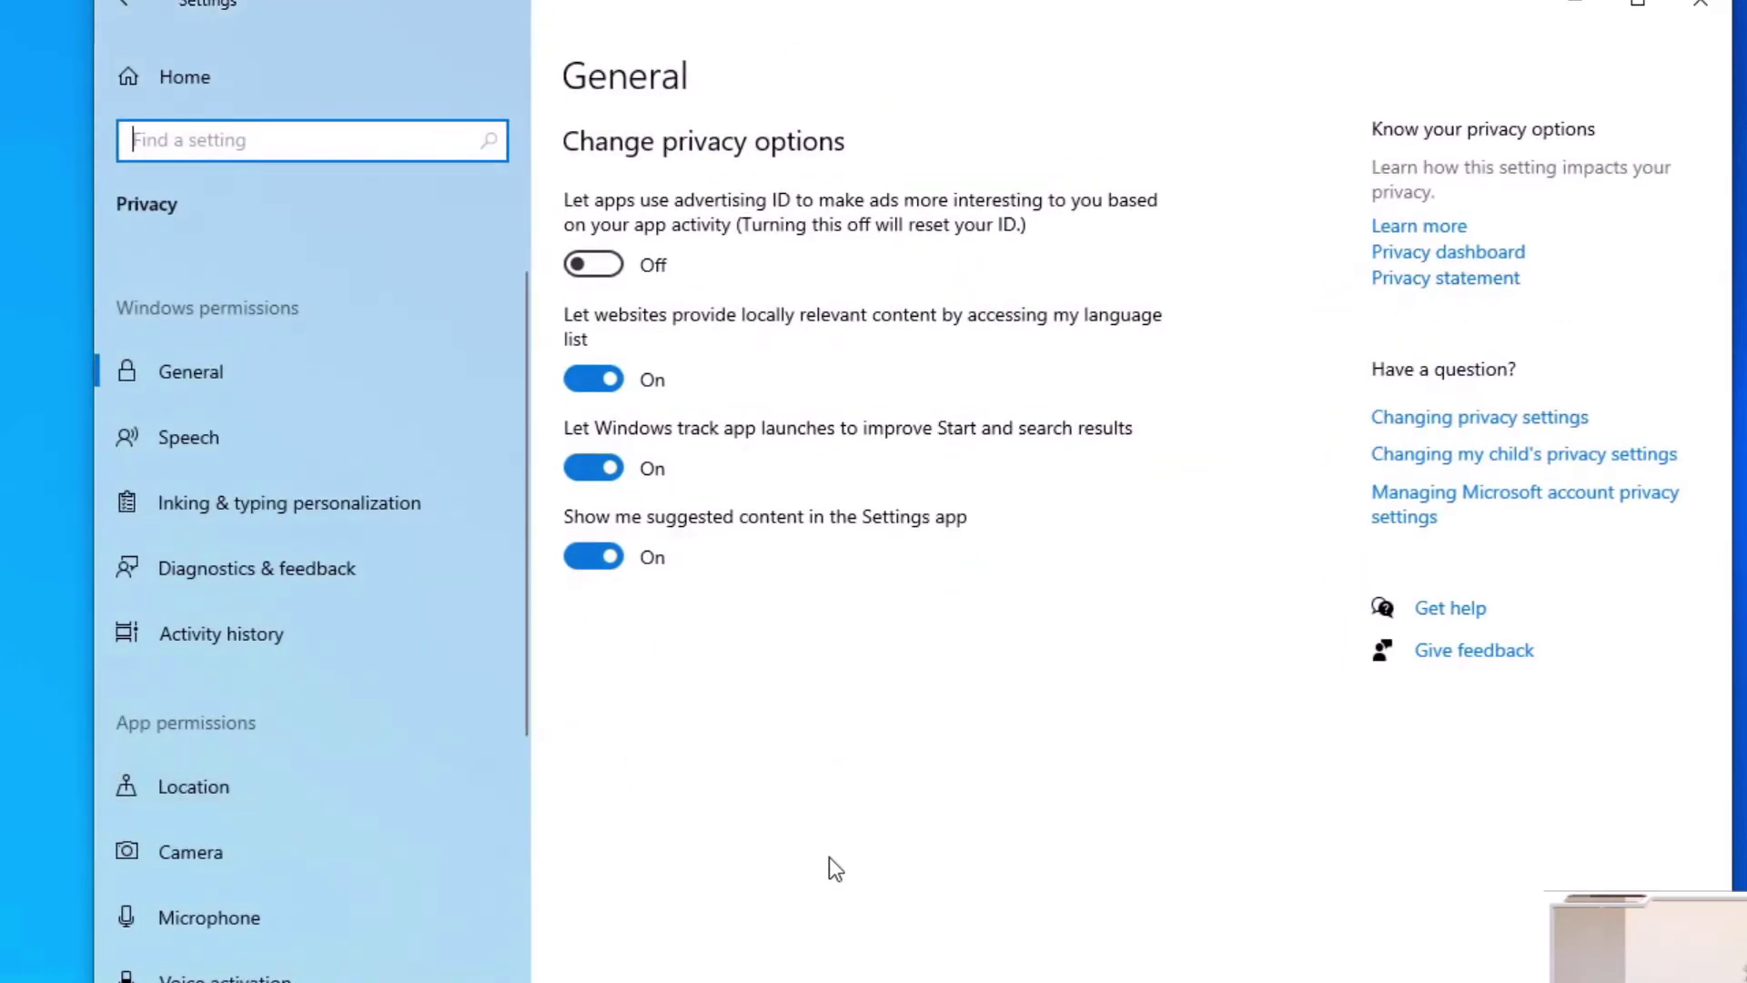
click(289, 936)
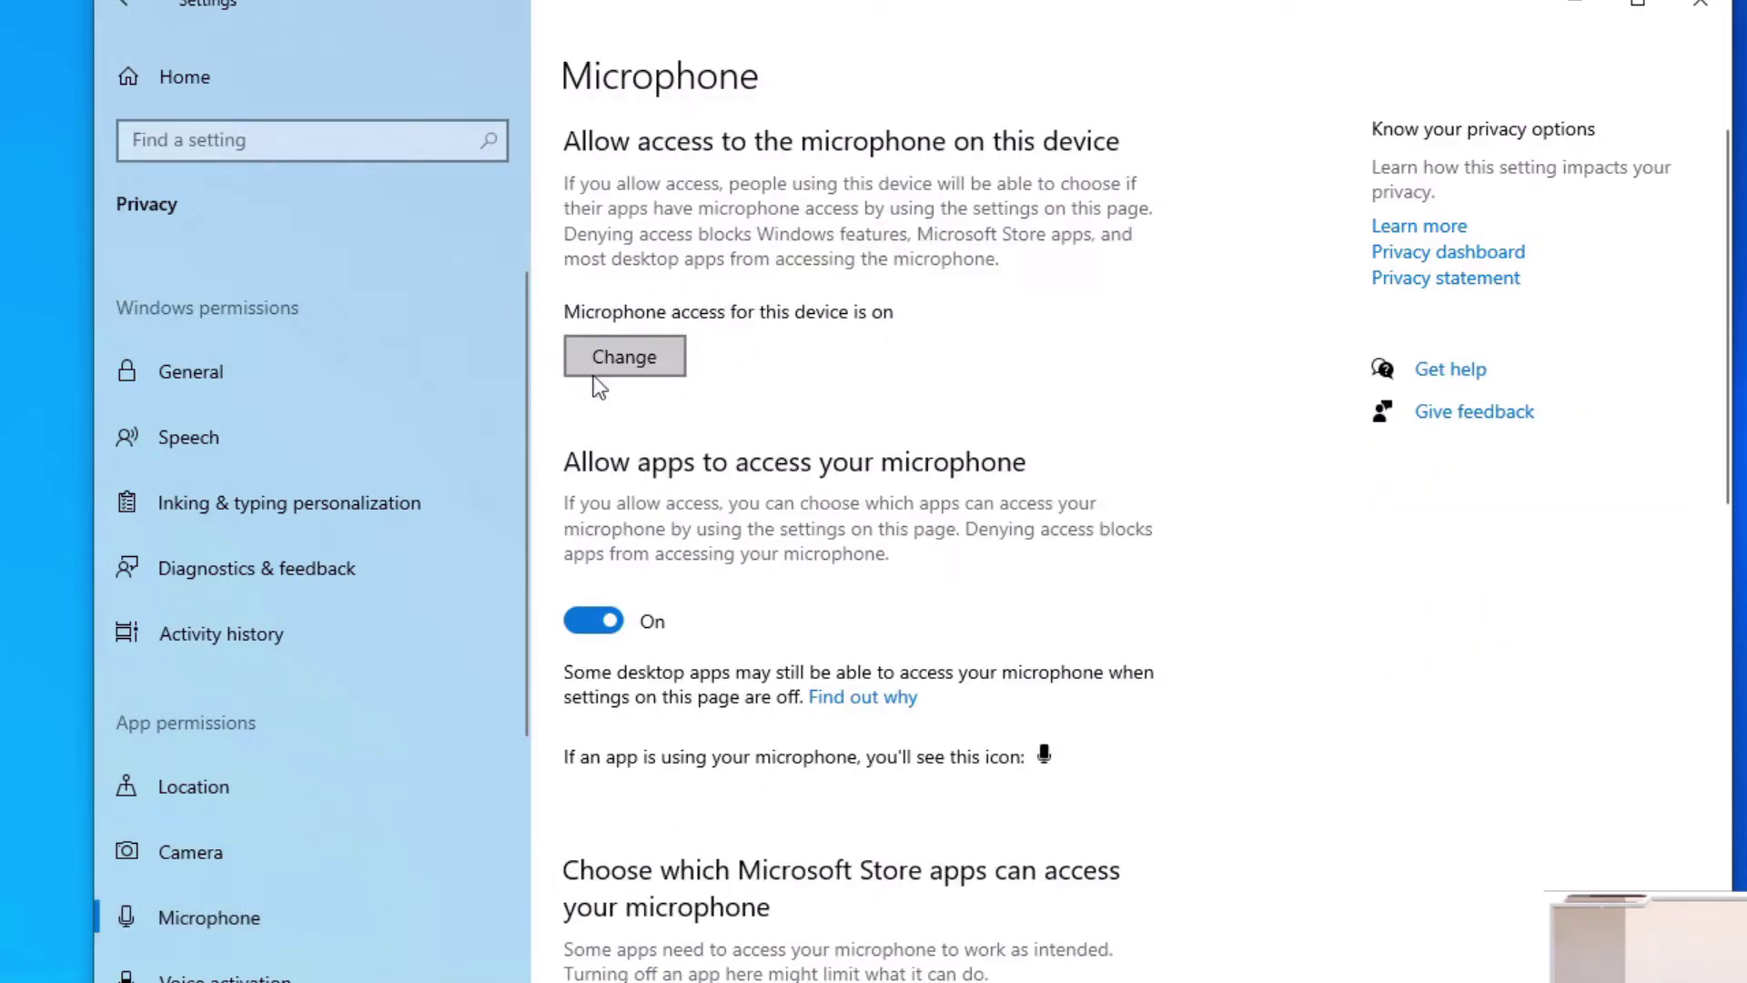
click(657, 364)
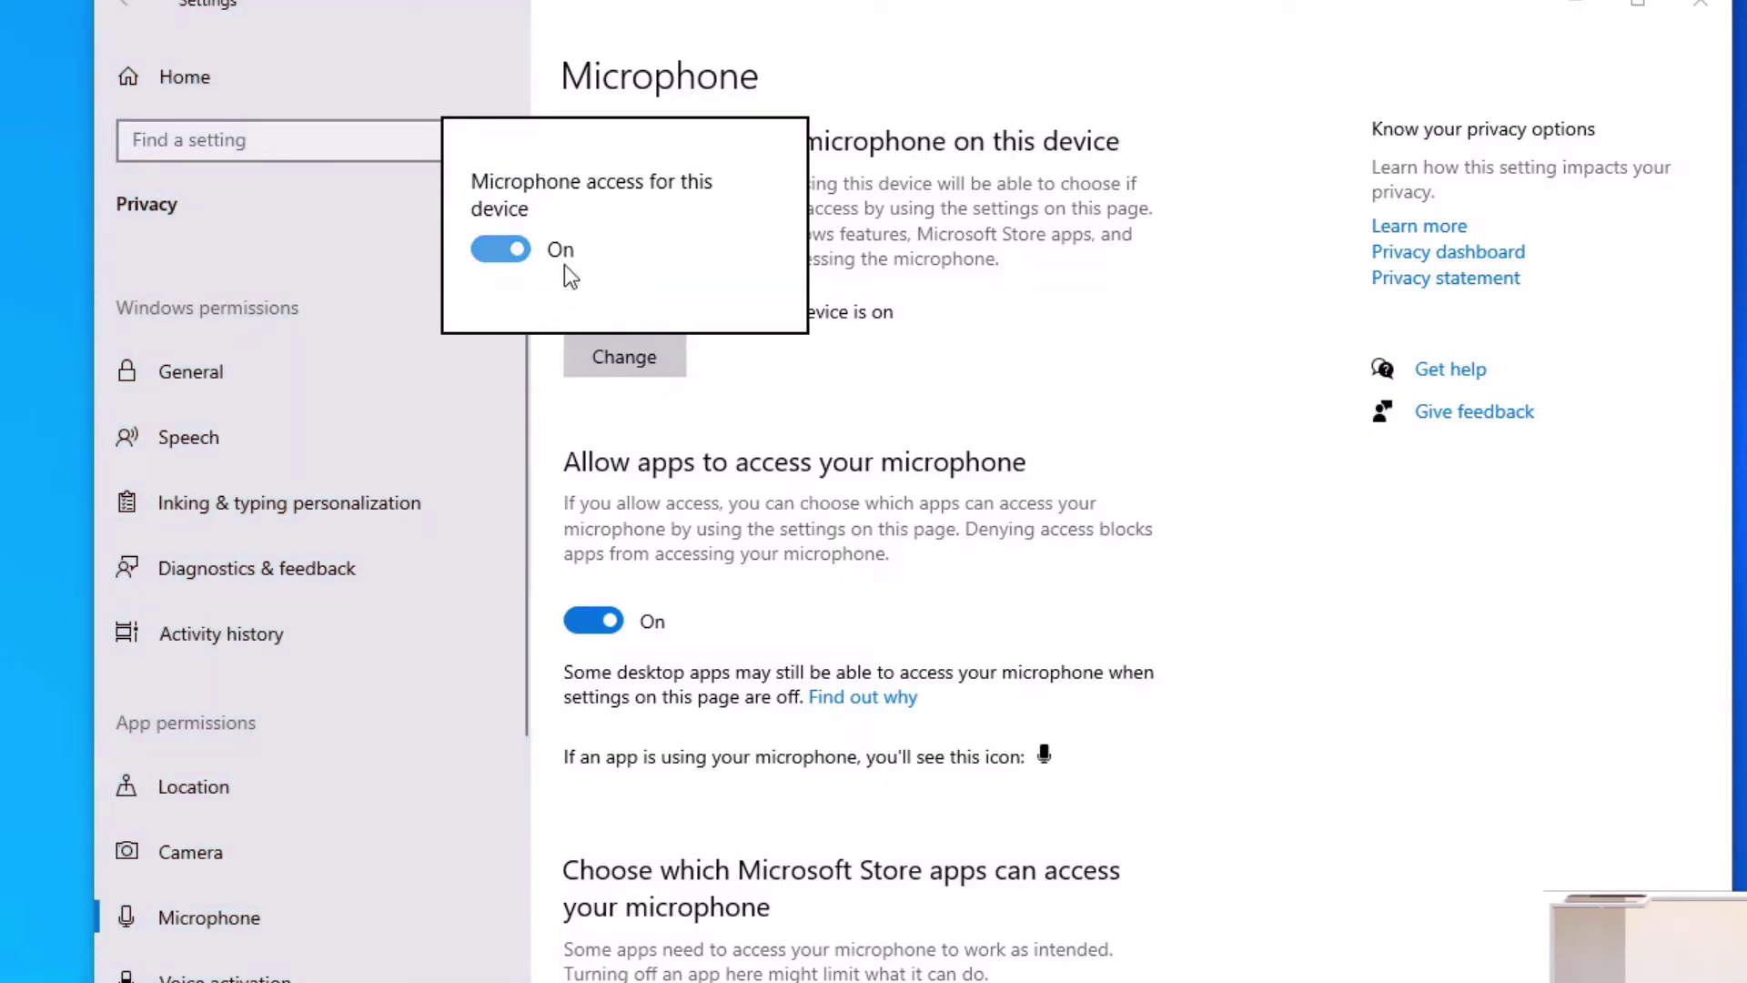
click(752, 373)
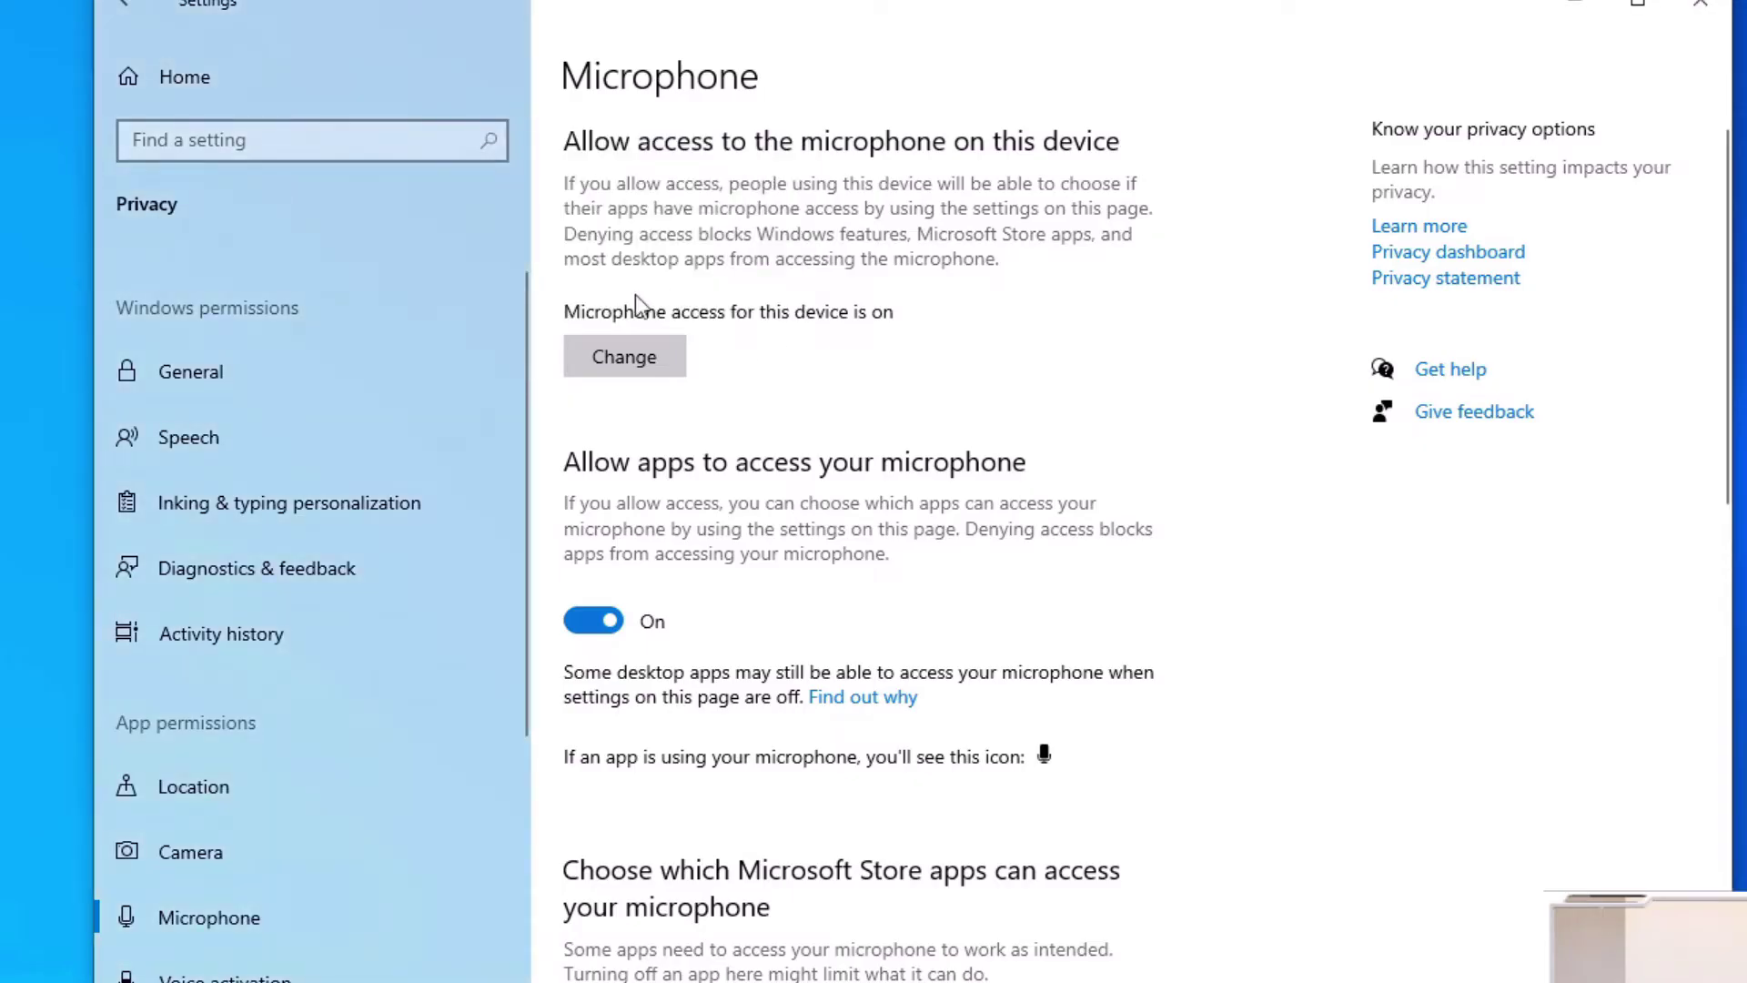
Step: Check Microsoft Teams is allowed among desktop apps with microphone access, then close Settings
scroll(762, 601, down, 2)
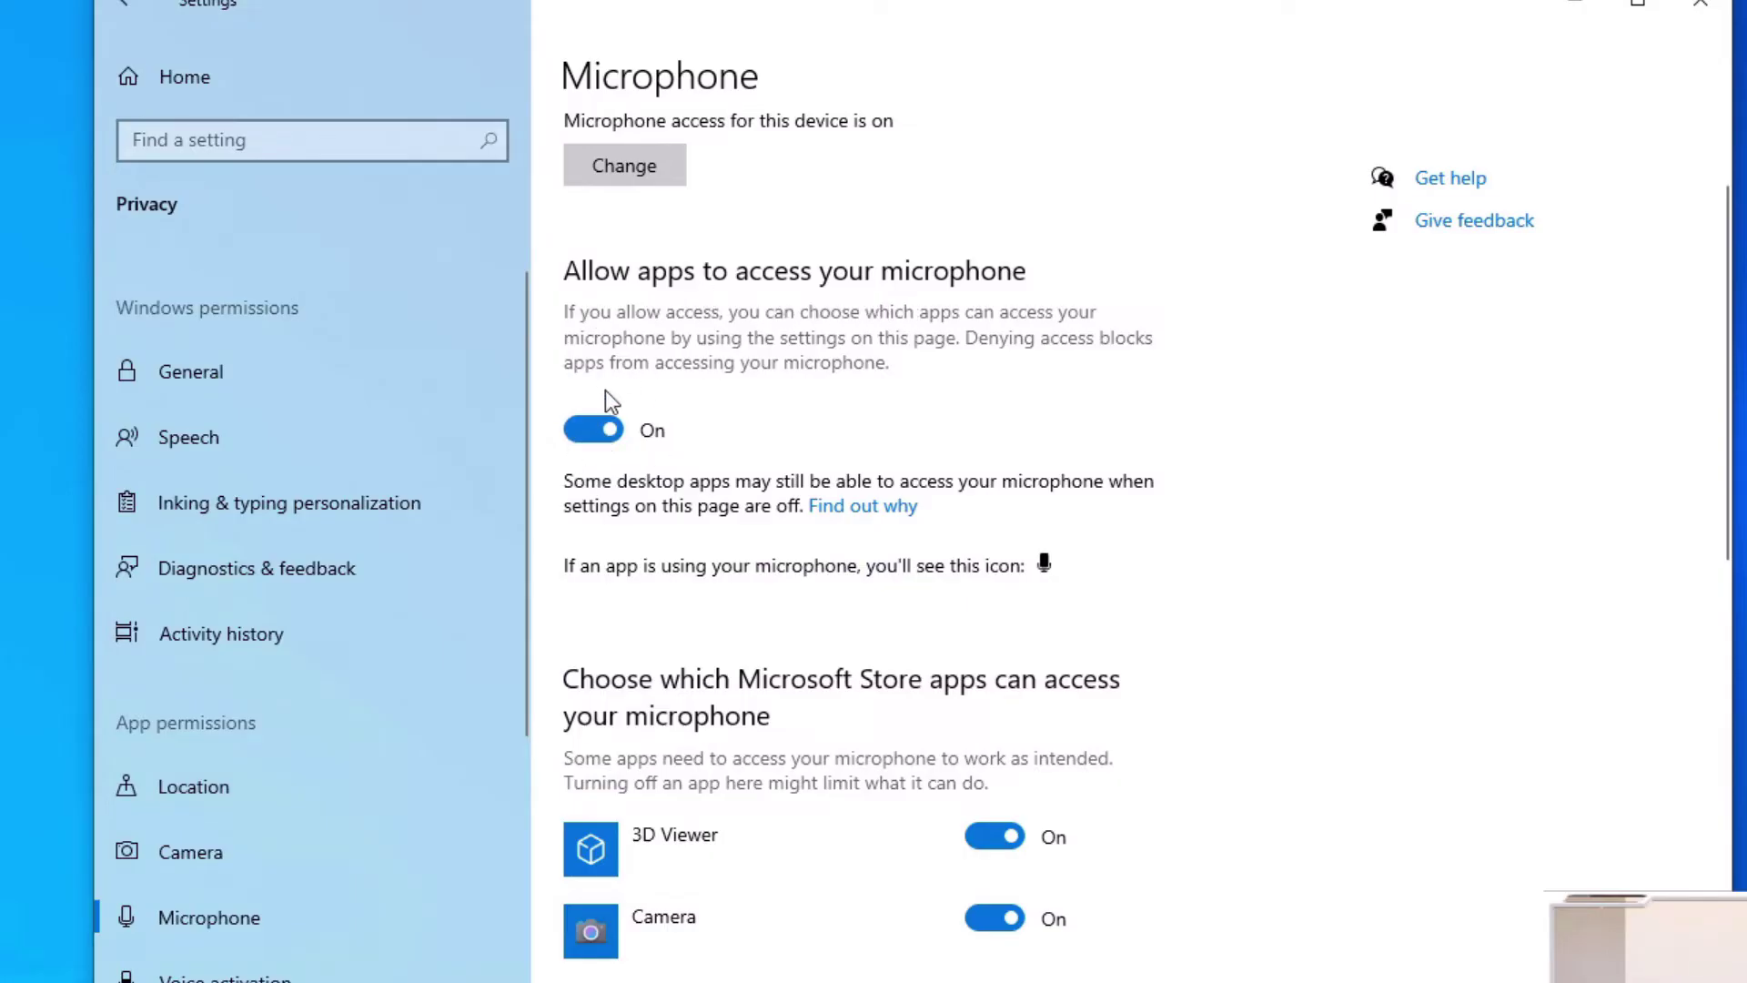
scroll(850, 414, down, 5)
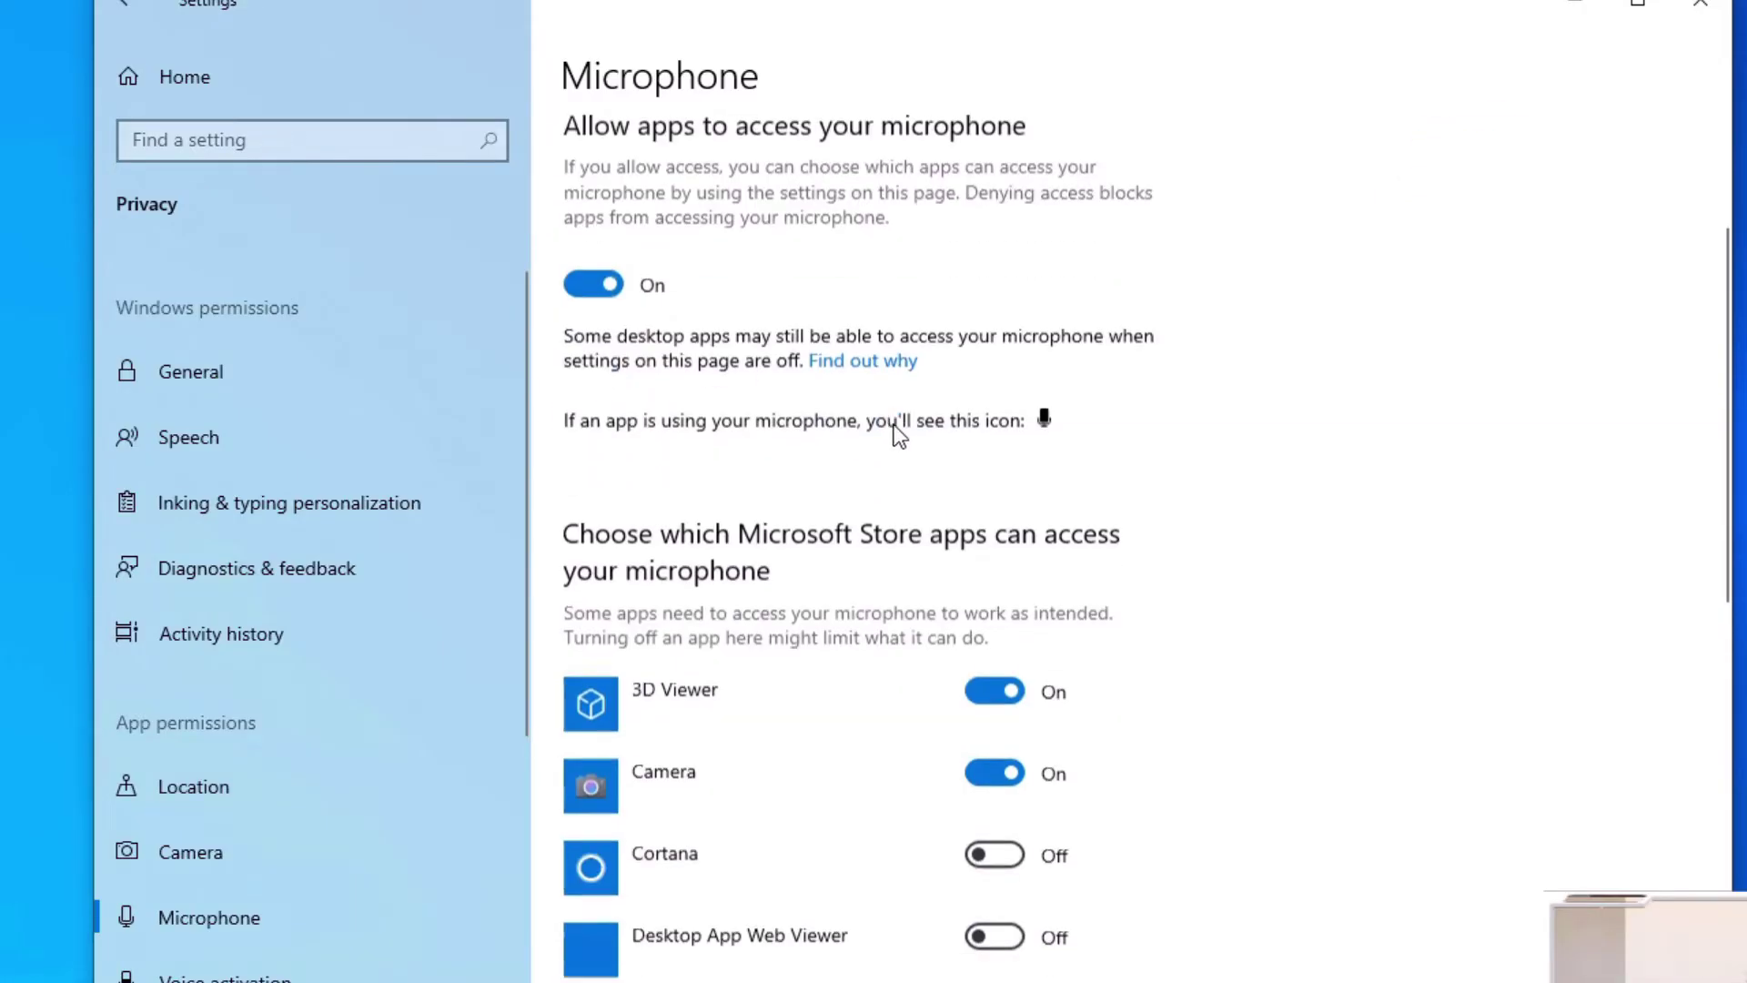
scroll(675, 273, down, 2)
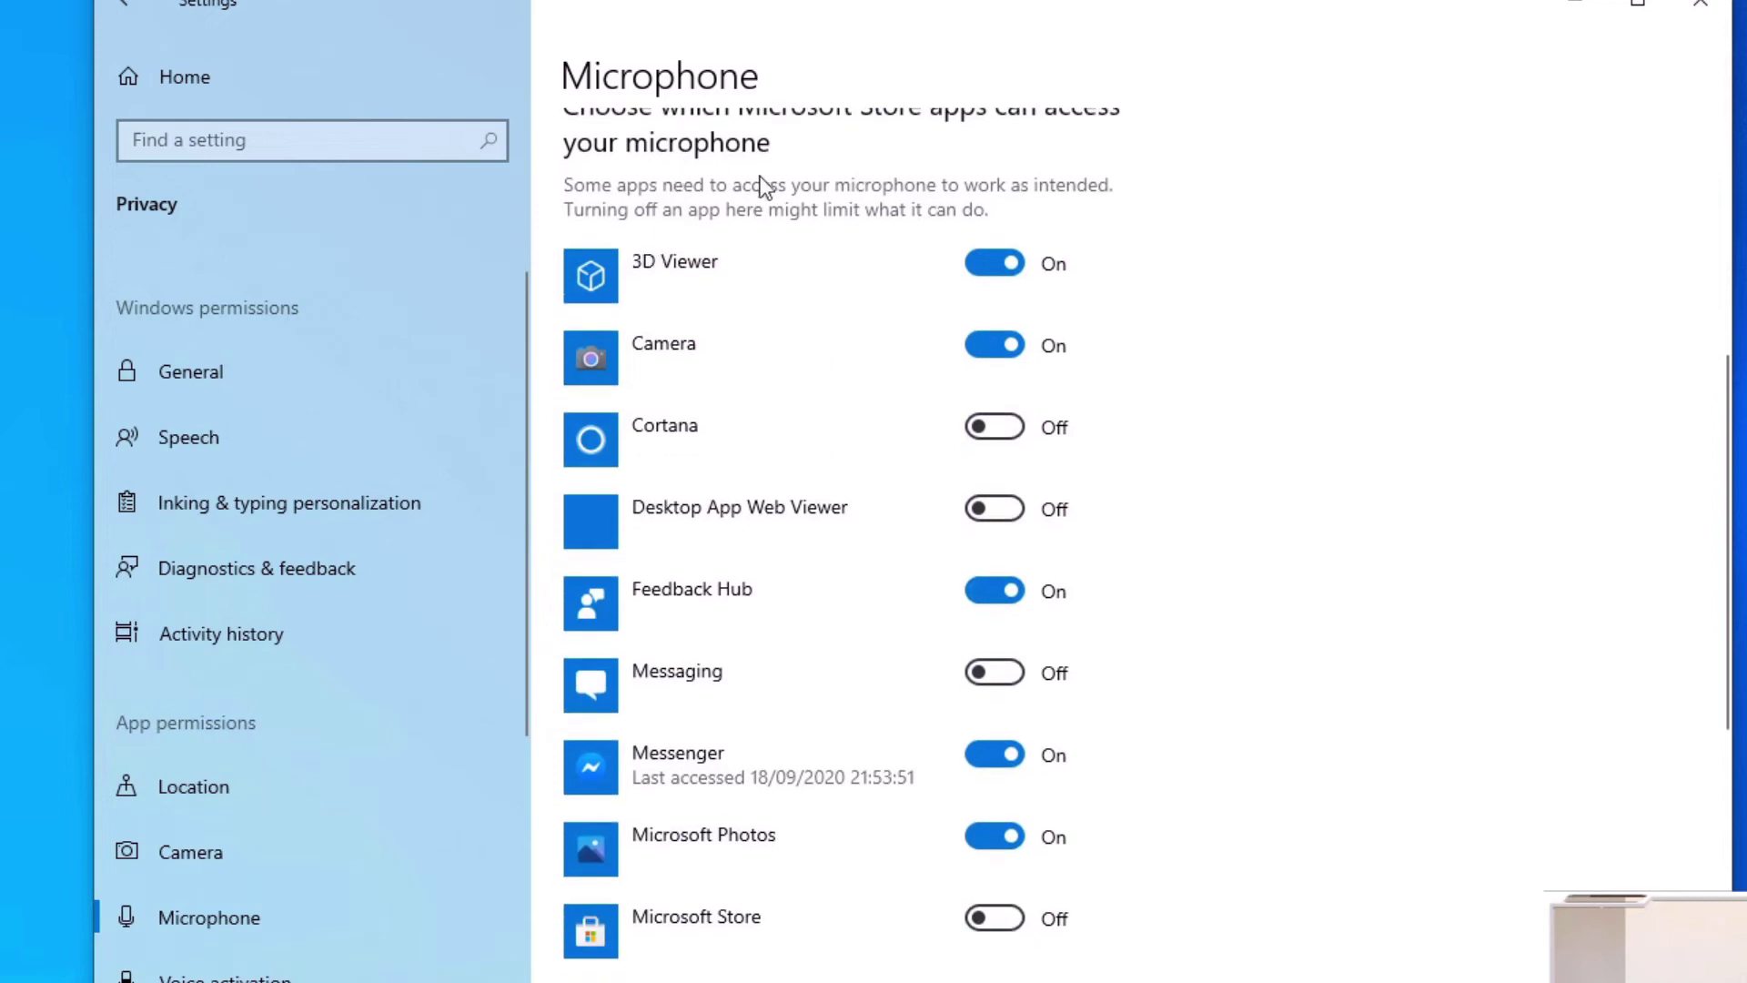
scroll(762, 186, up, 2)
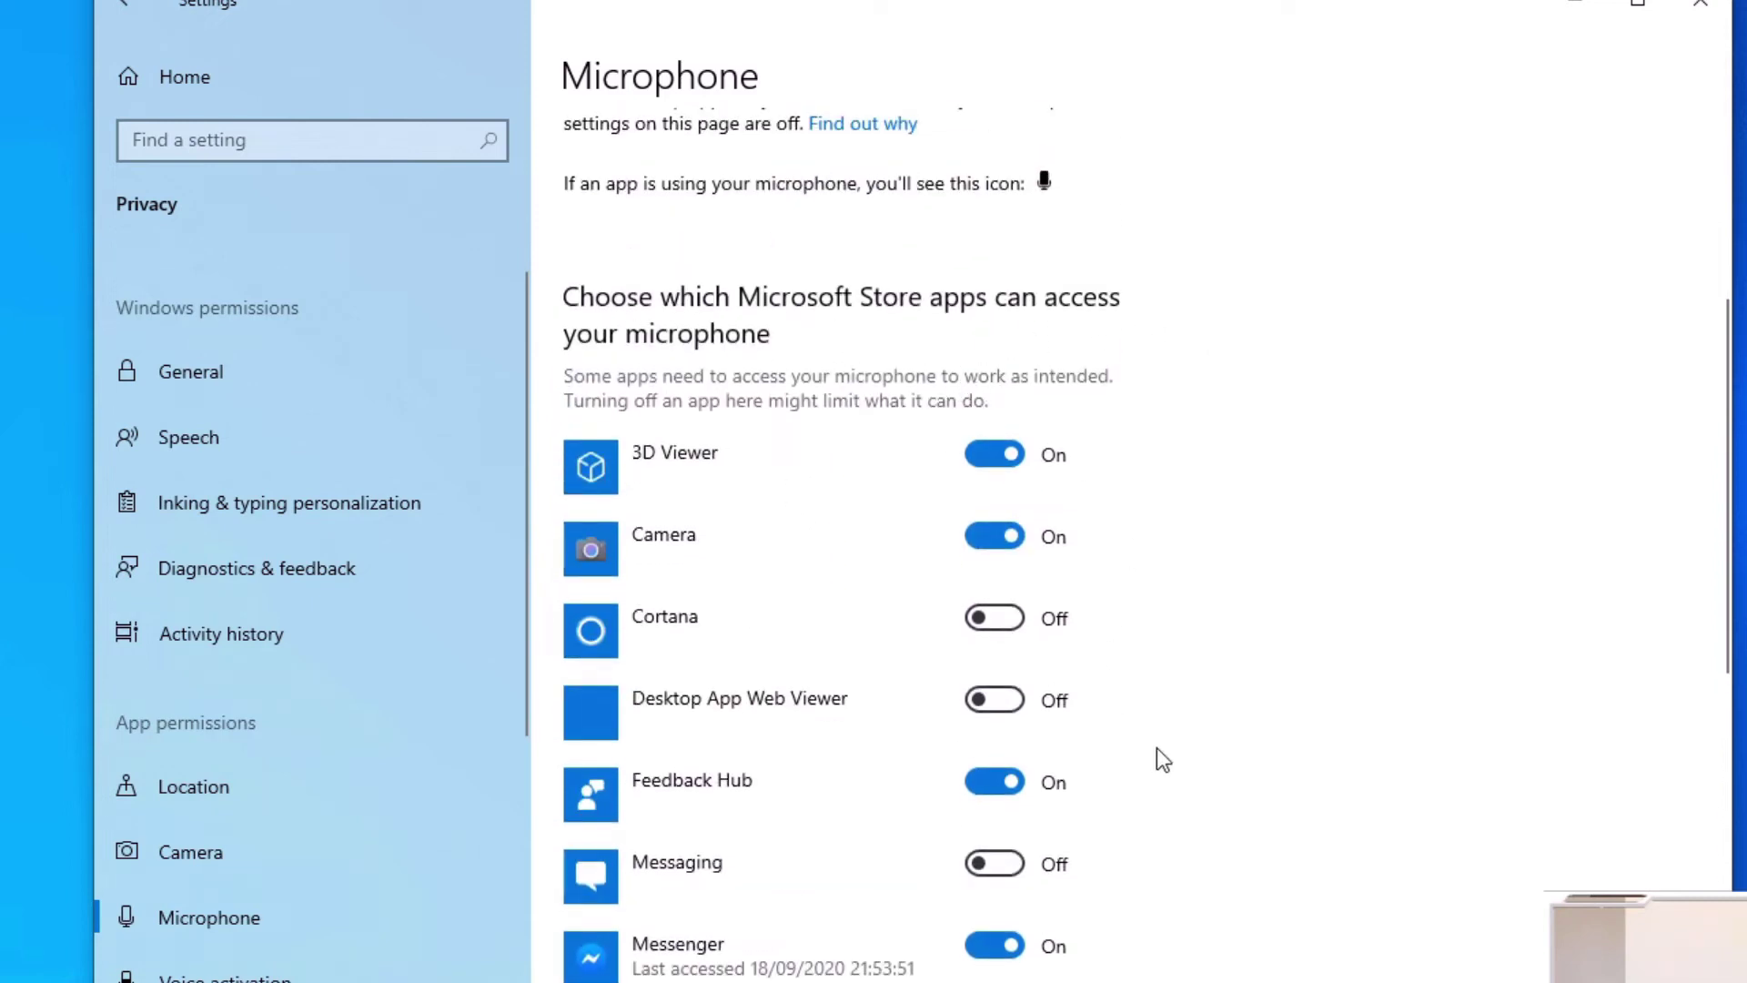
scroll(1164, 582, down, 2)
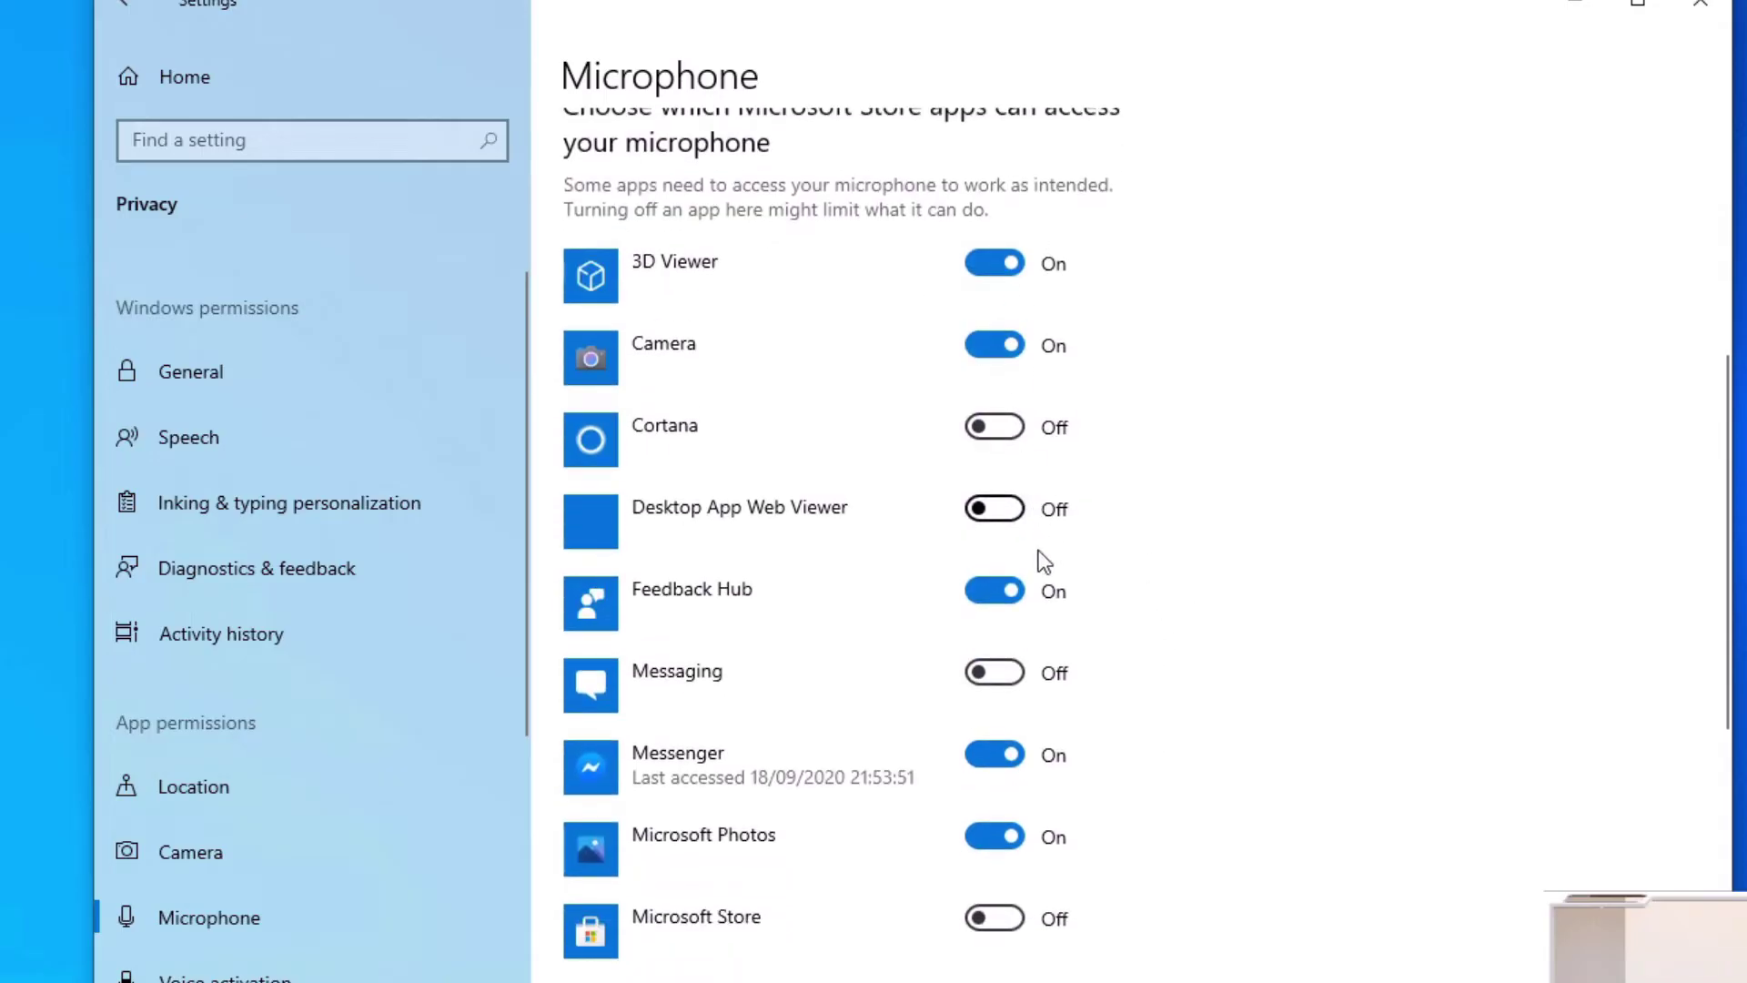
scroll(1001, 869, down, 4)
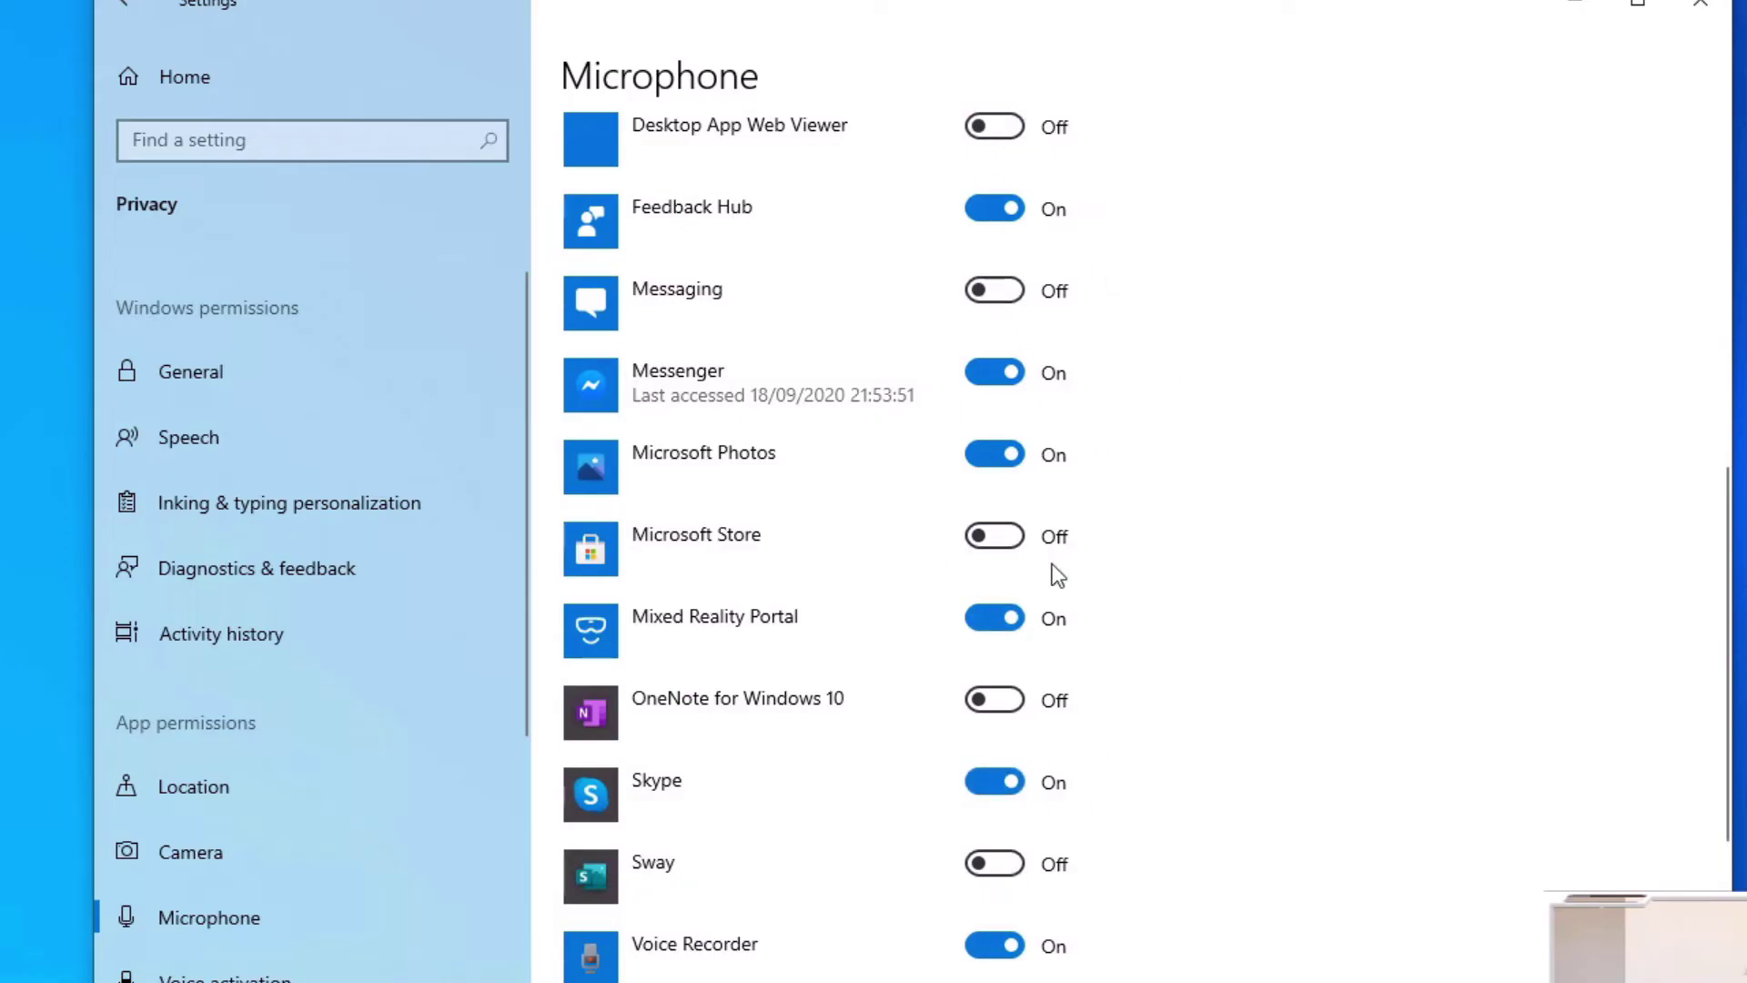
scroll(1153, 750, down, 12)
scroll(749, 346, up, 2)
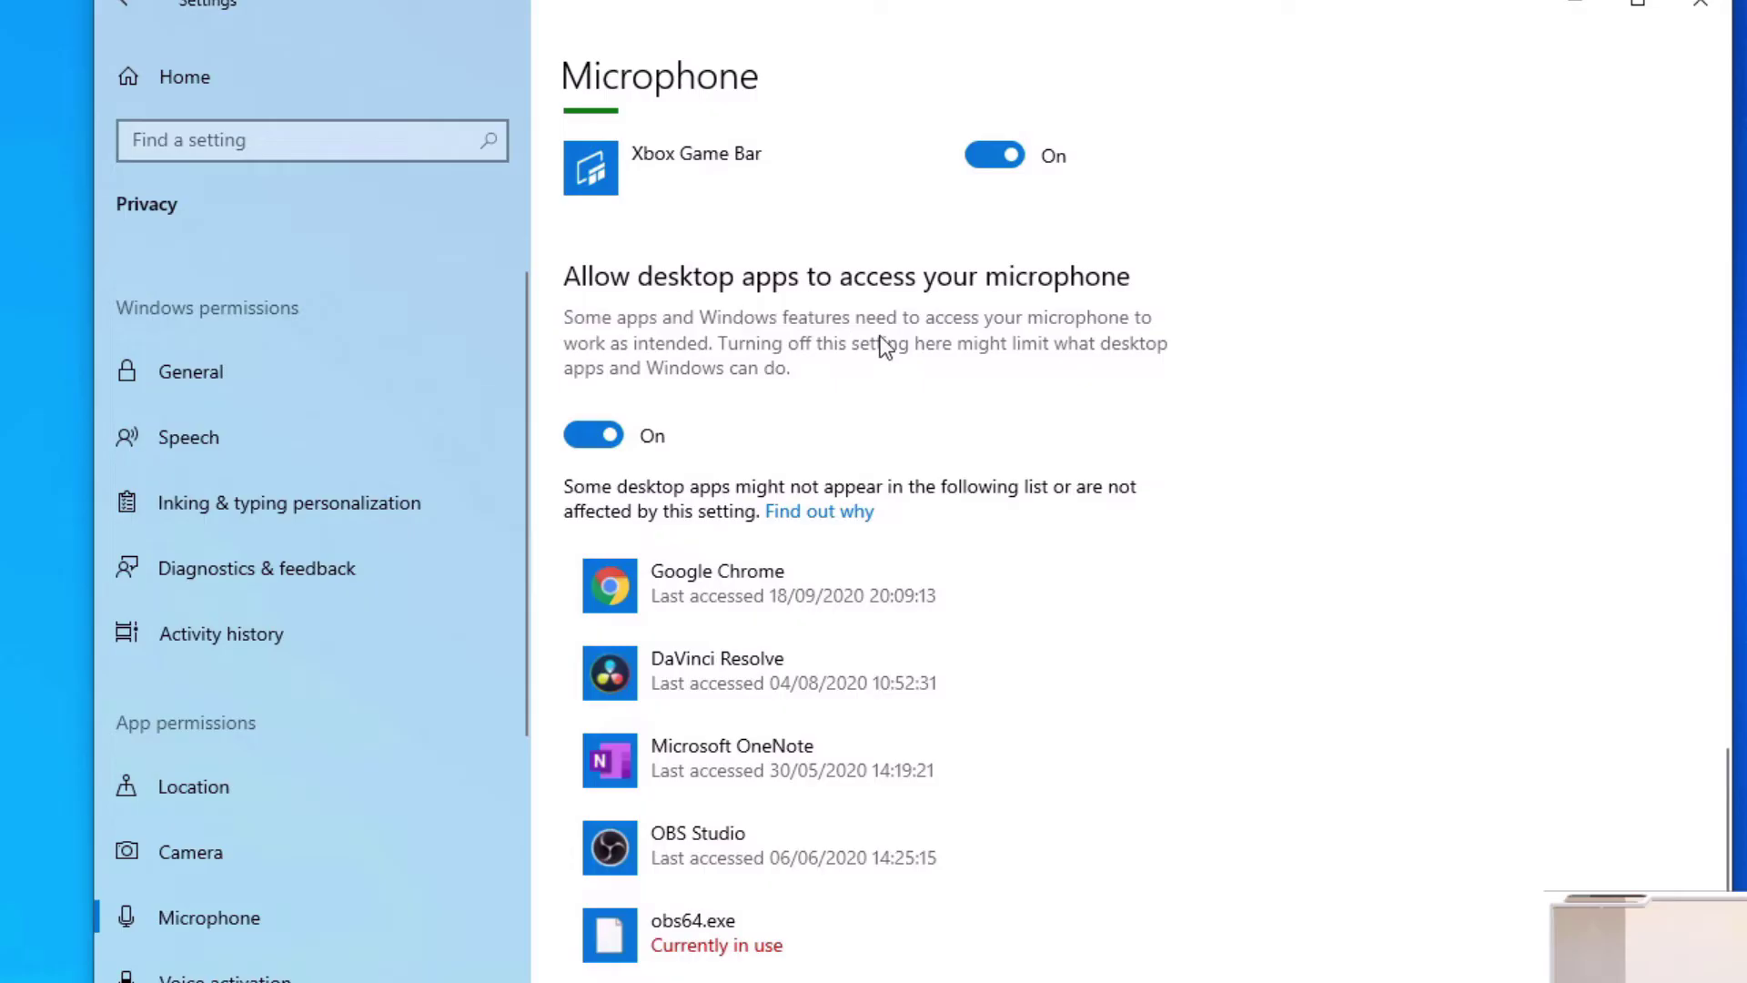
scroll(1077, 362, up, 2)
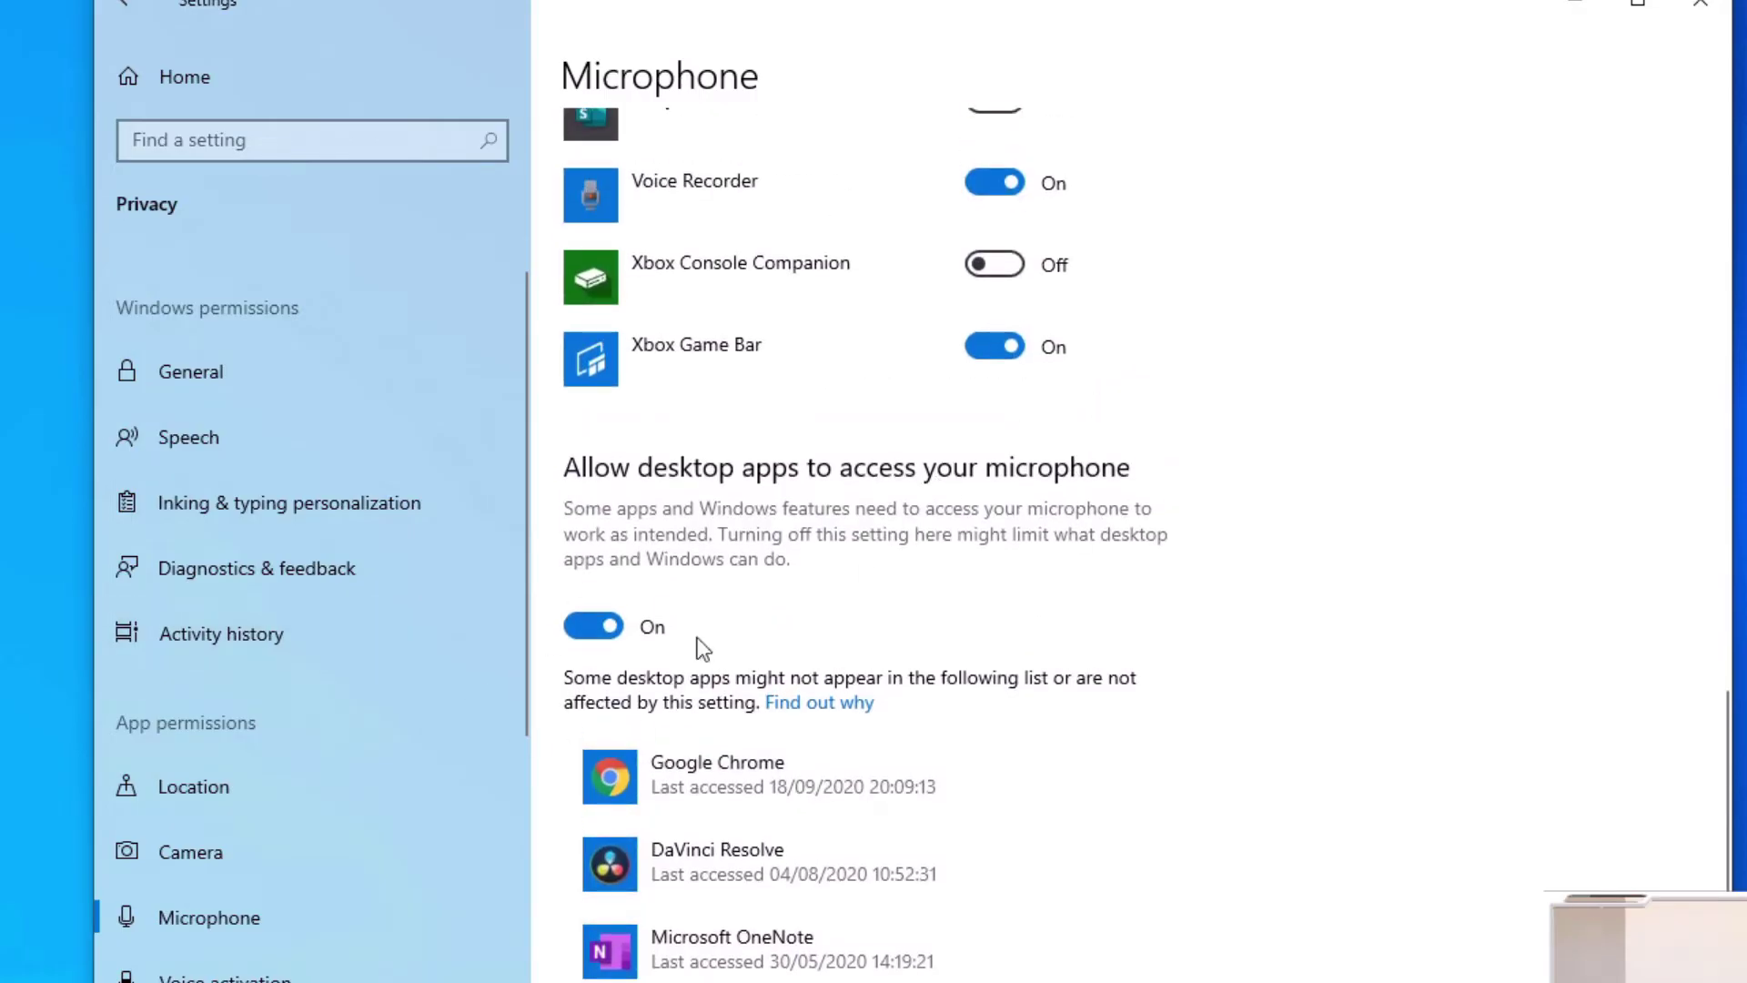
scroll(1100, 768, down, 6)
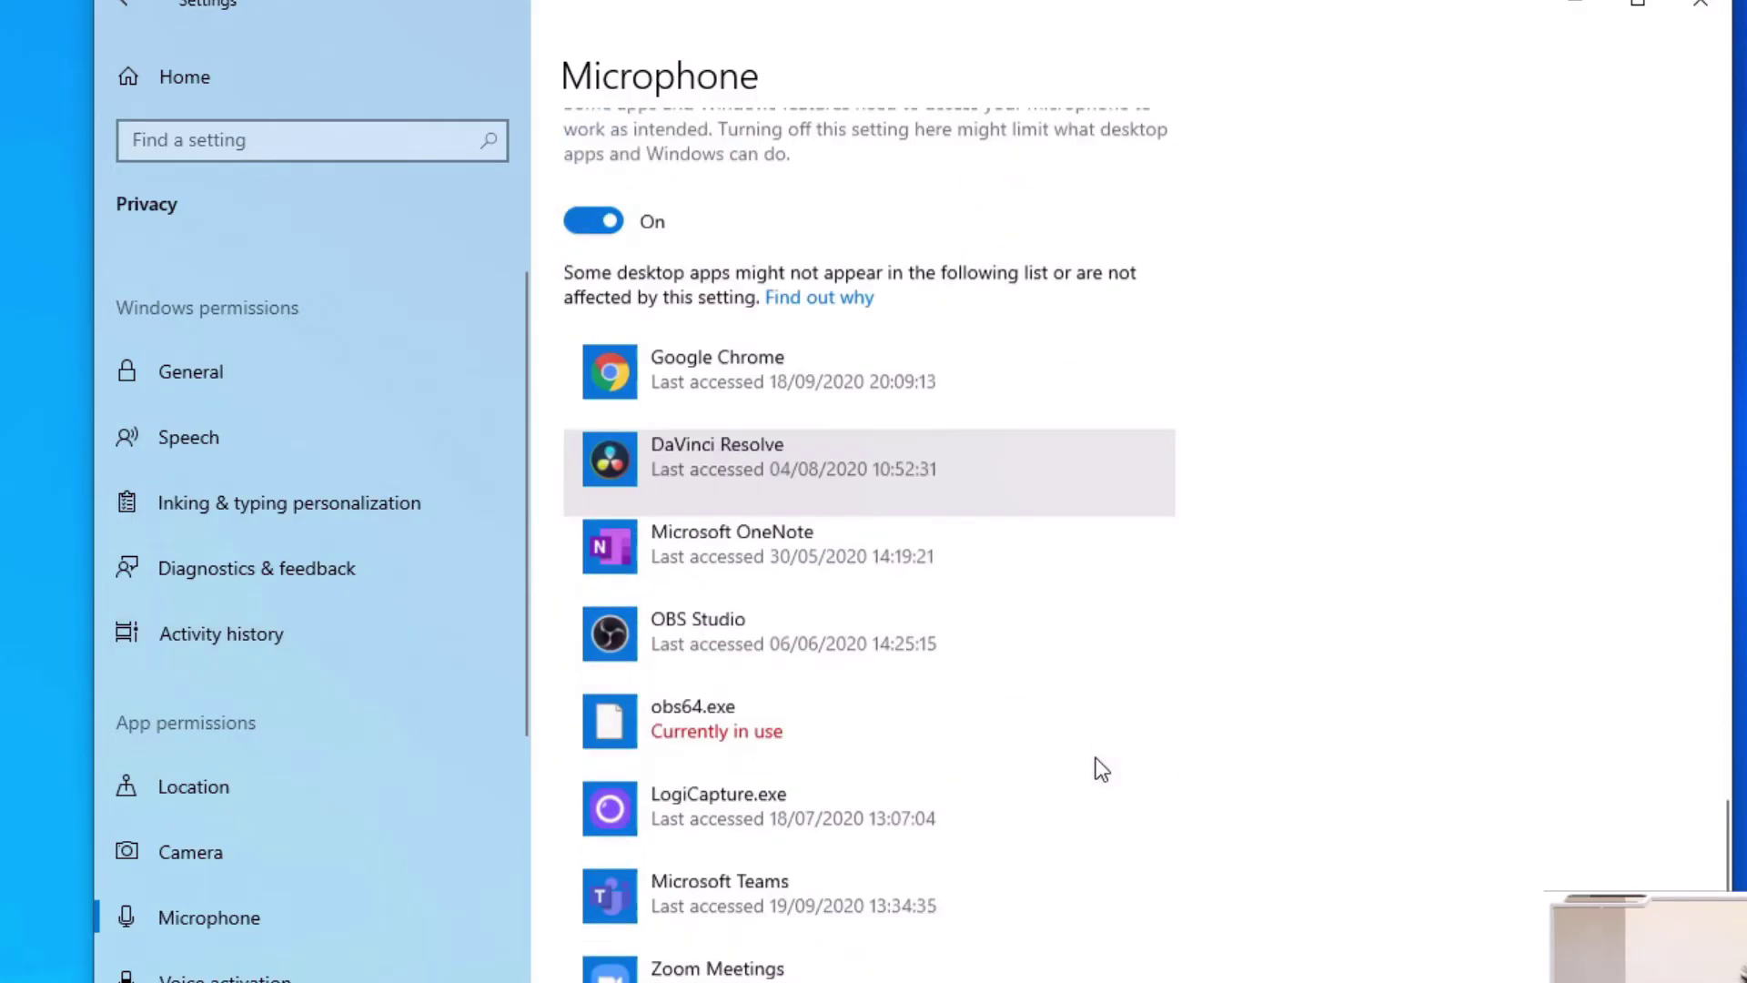
scroll(788, 257, up, 2)
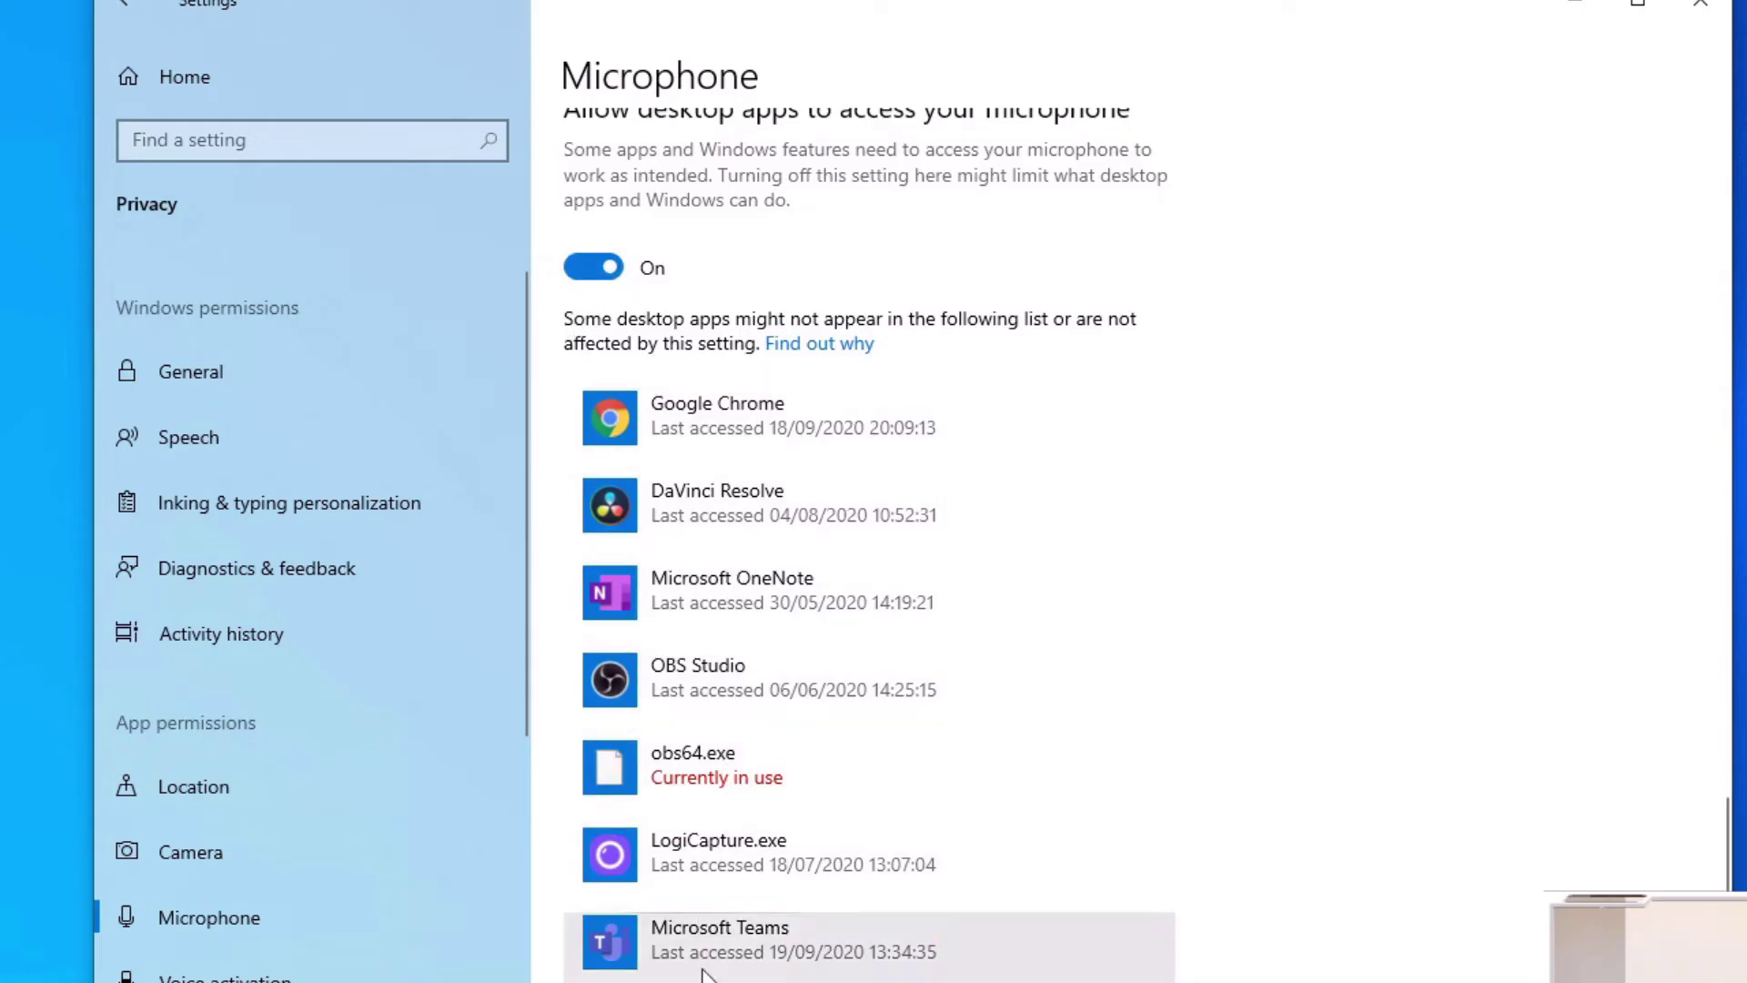
scroll(869, 546, down, 2)
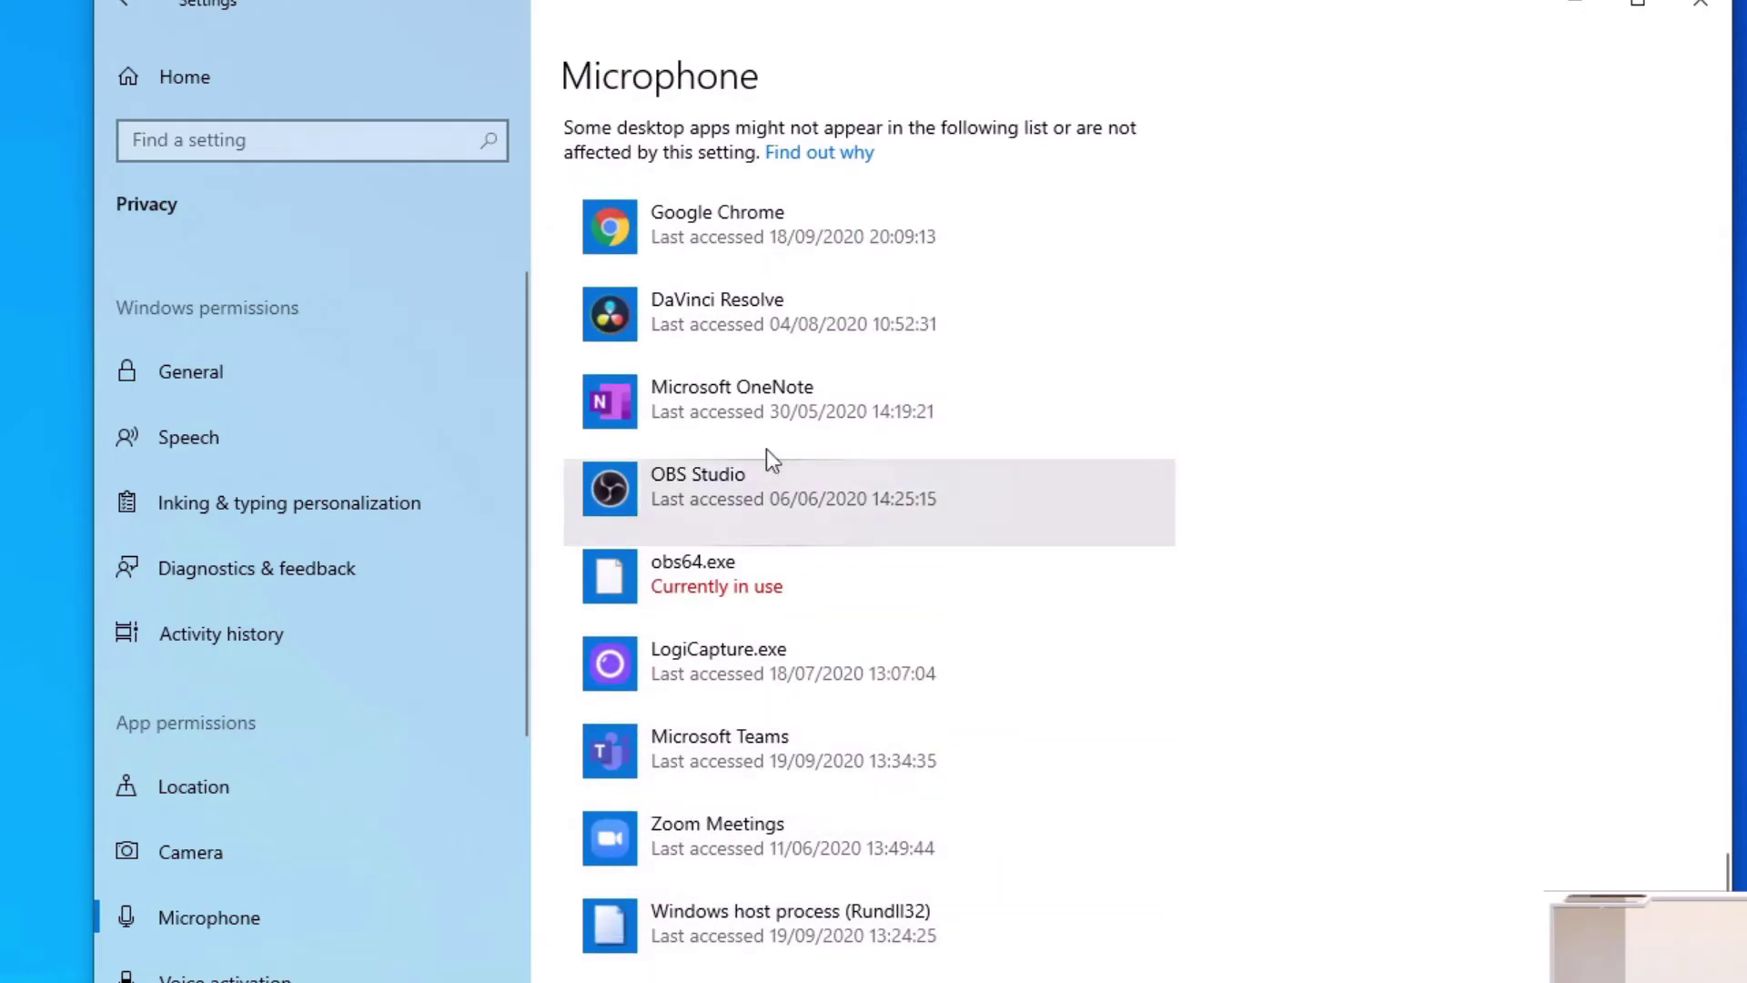
scroll(847, 346, up, 2)
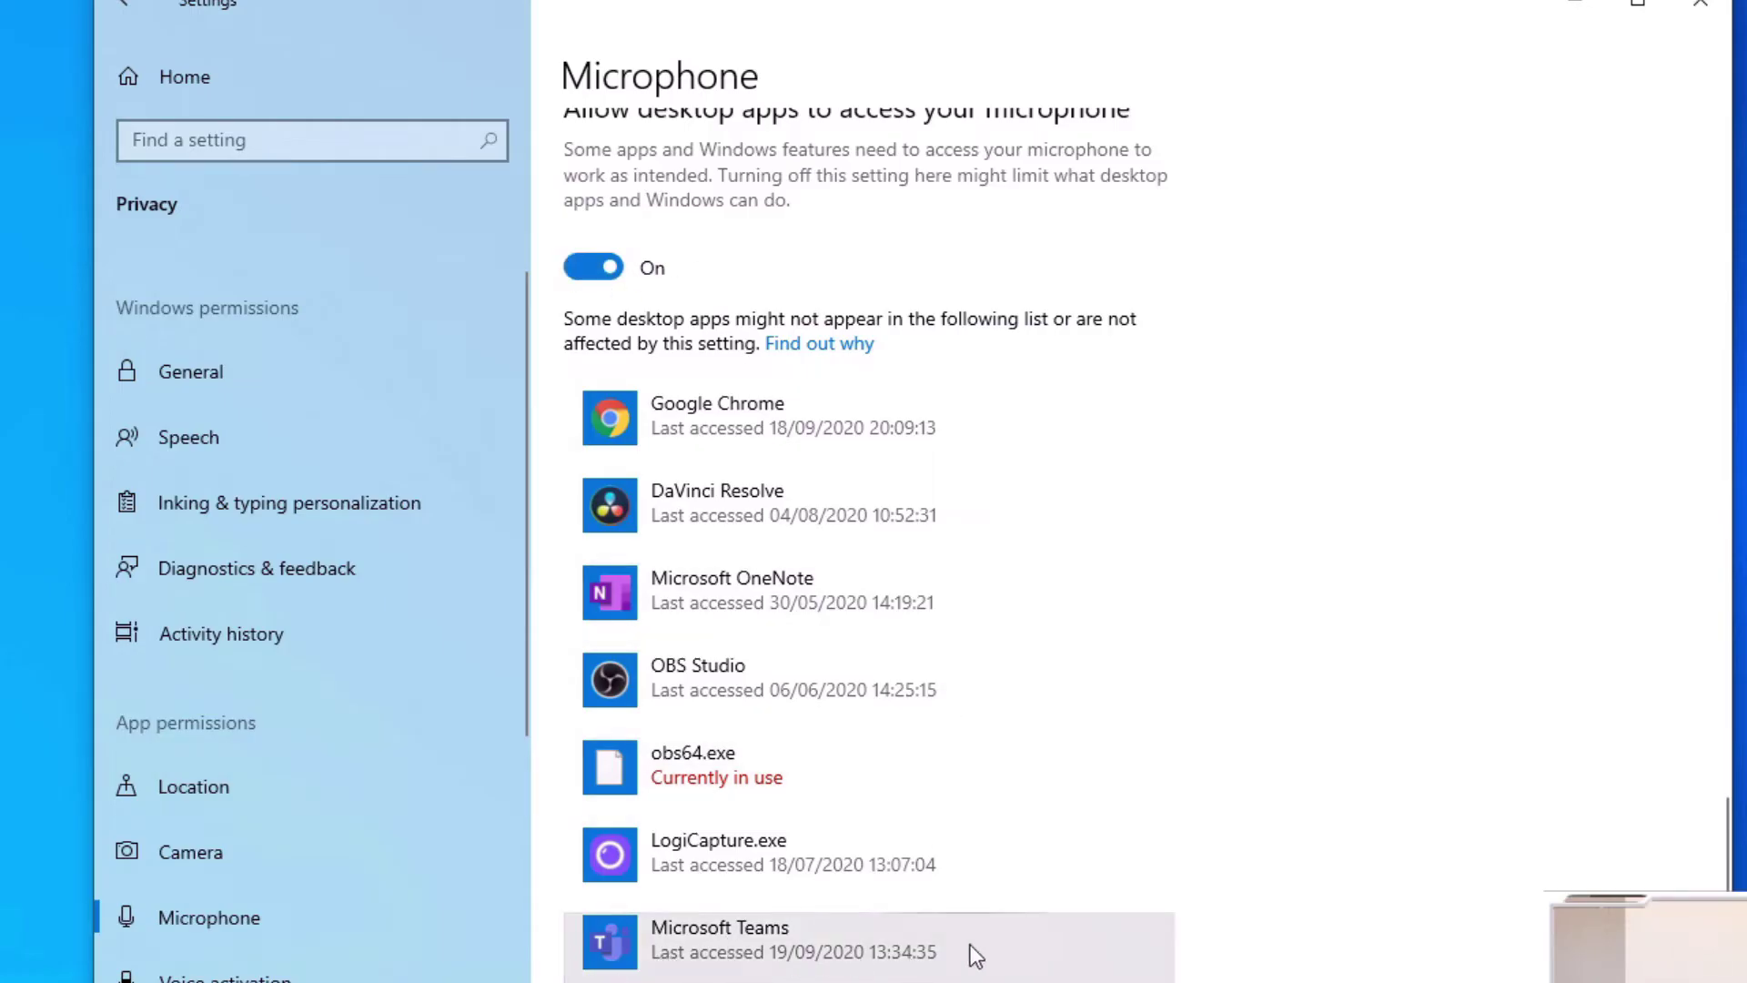
scroll(1311, 713, up, 3)
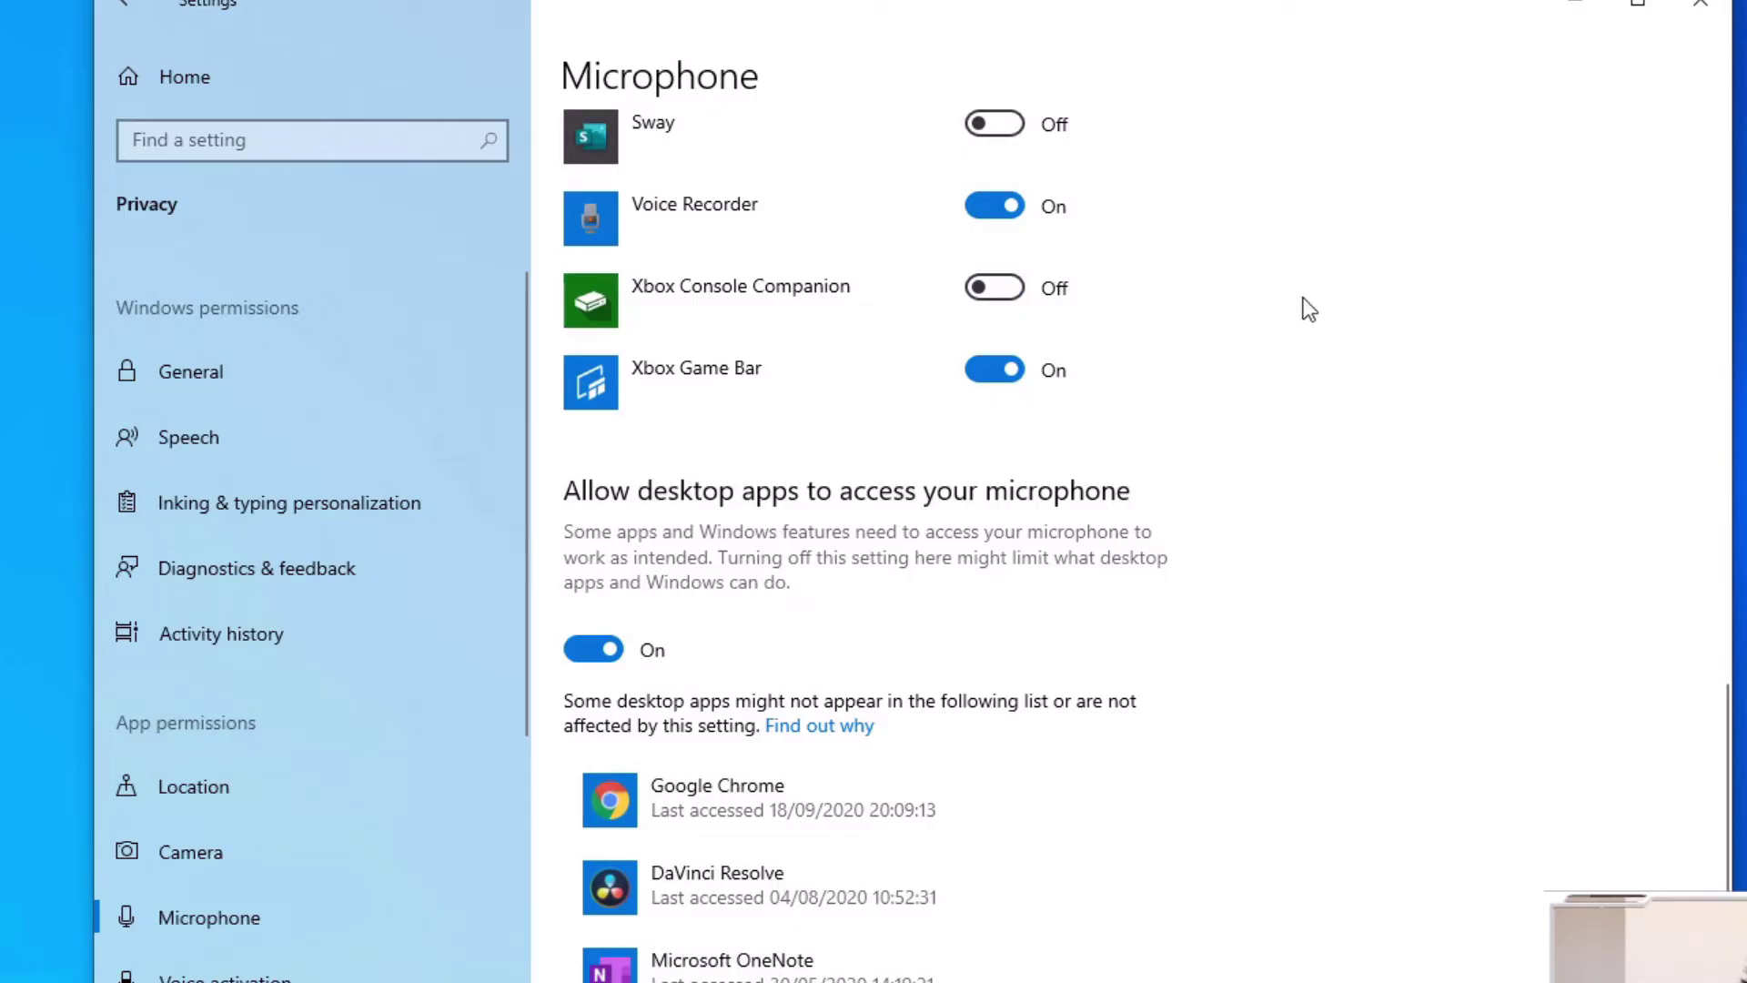
scroll(1258, 601, up, 10)
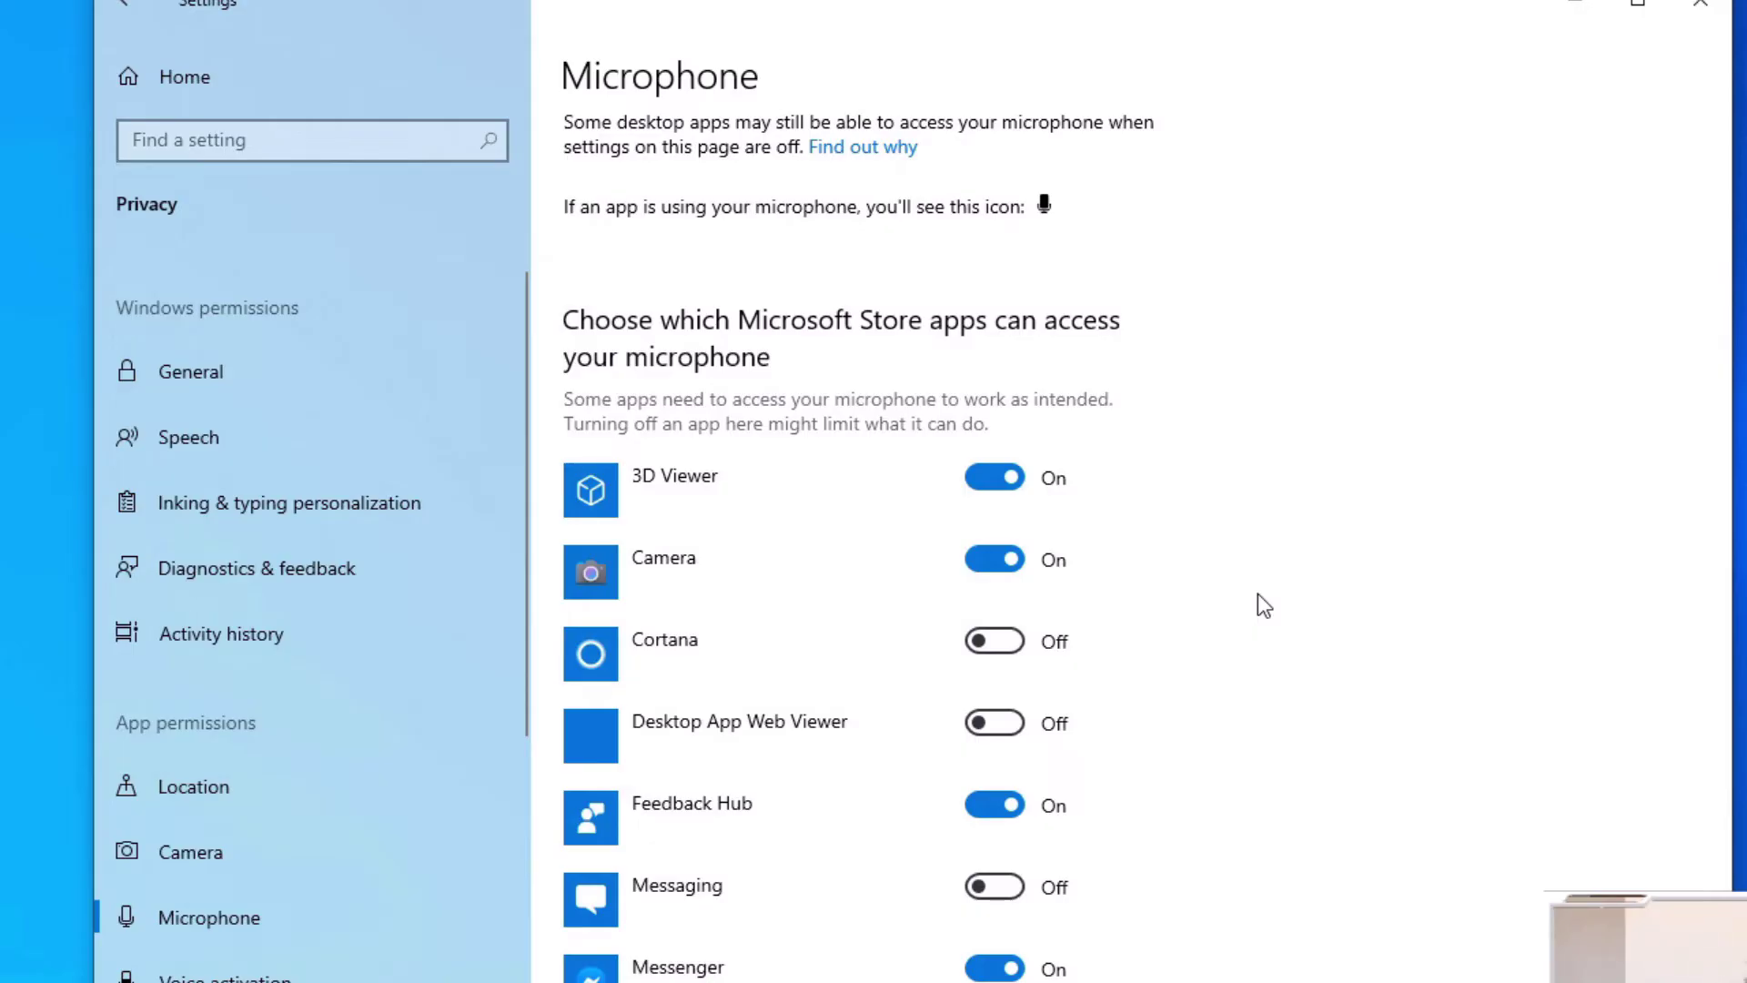
click(1690, 18)
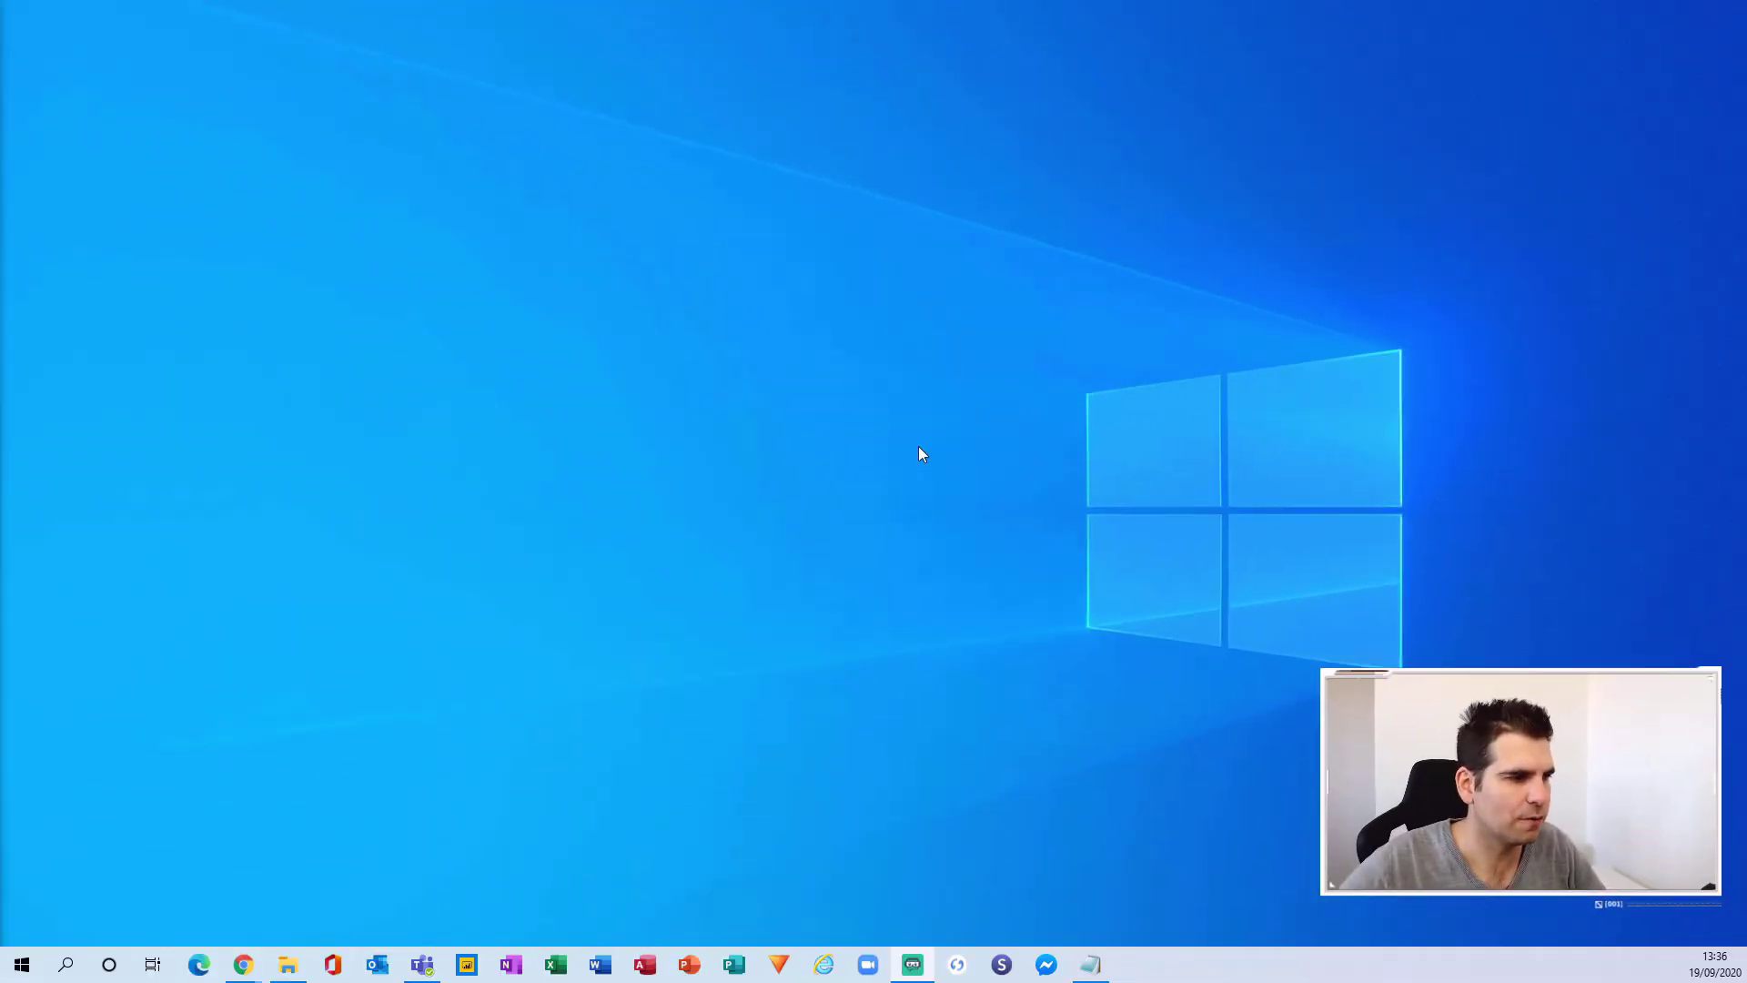
Step: Open Control Panel from Windows search and search it for 'sounds'
click(66, 967)
text(control)
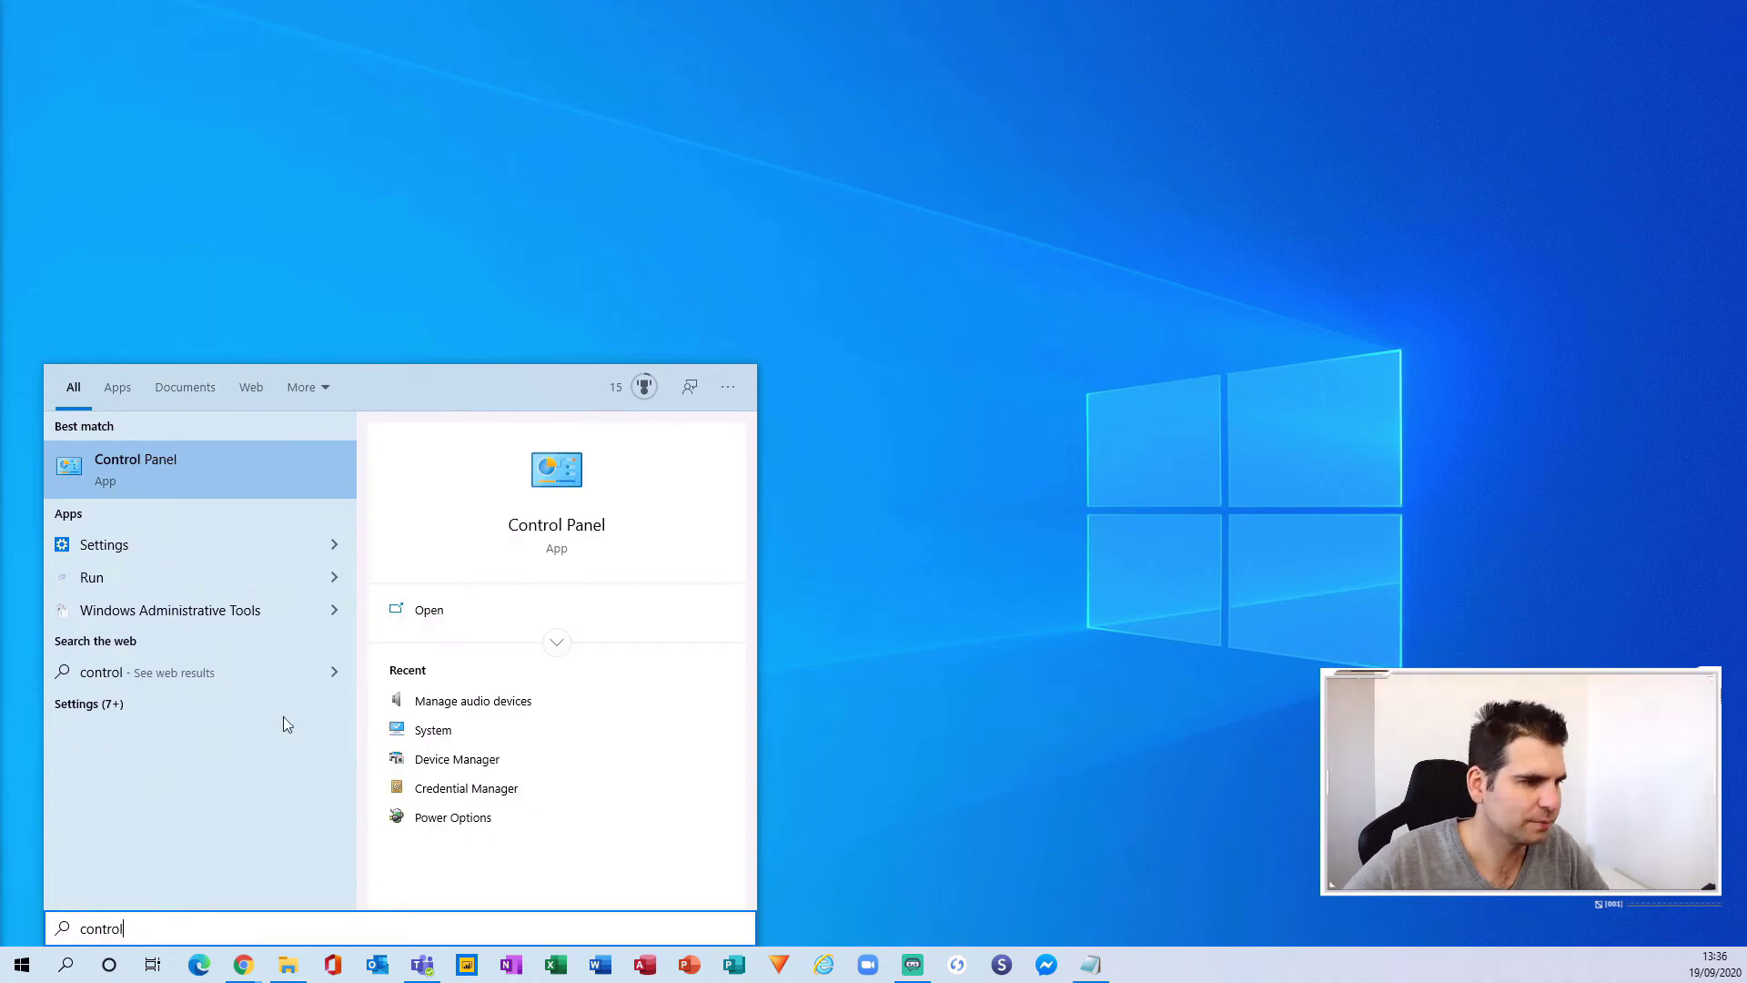
click(195, 476)
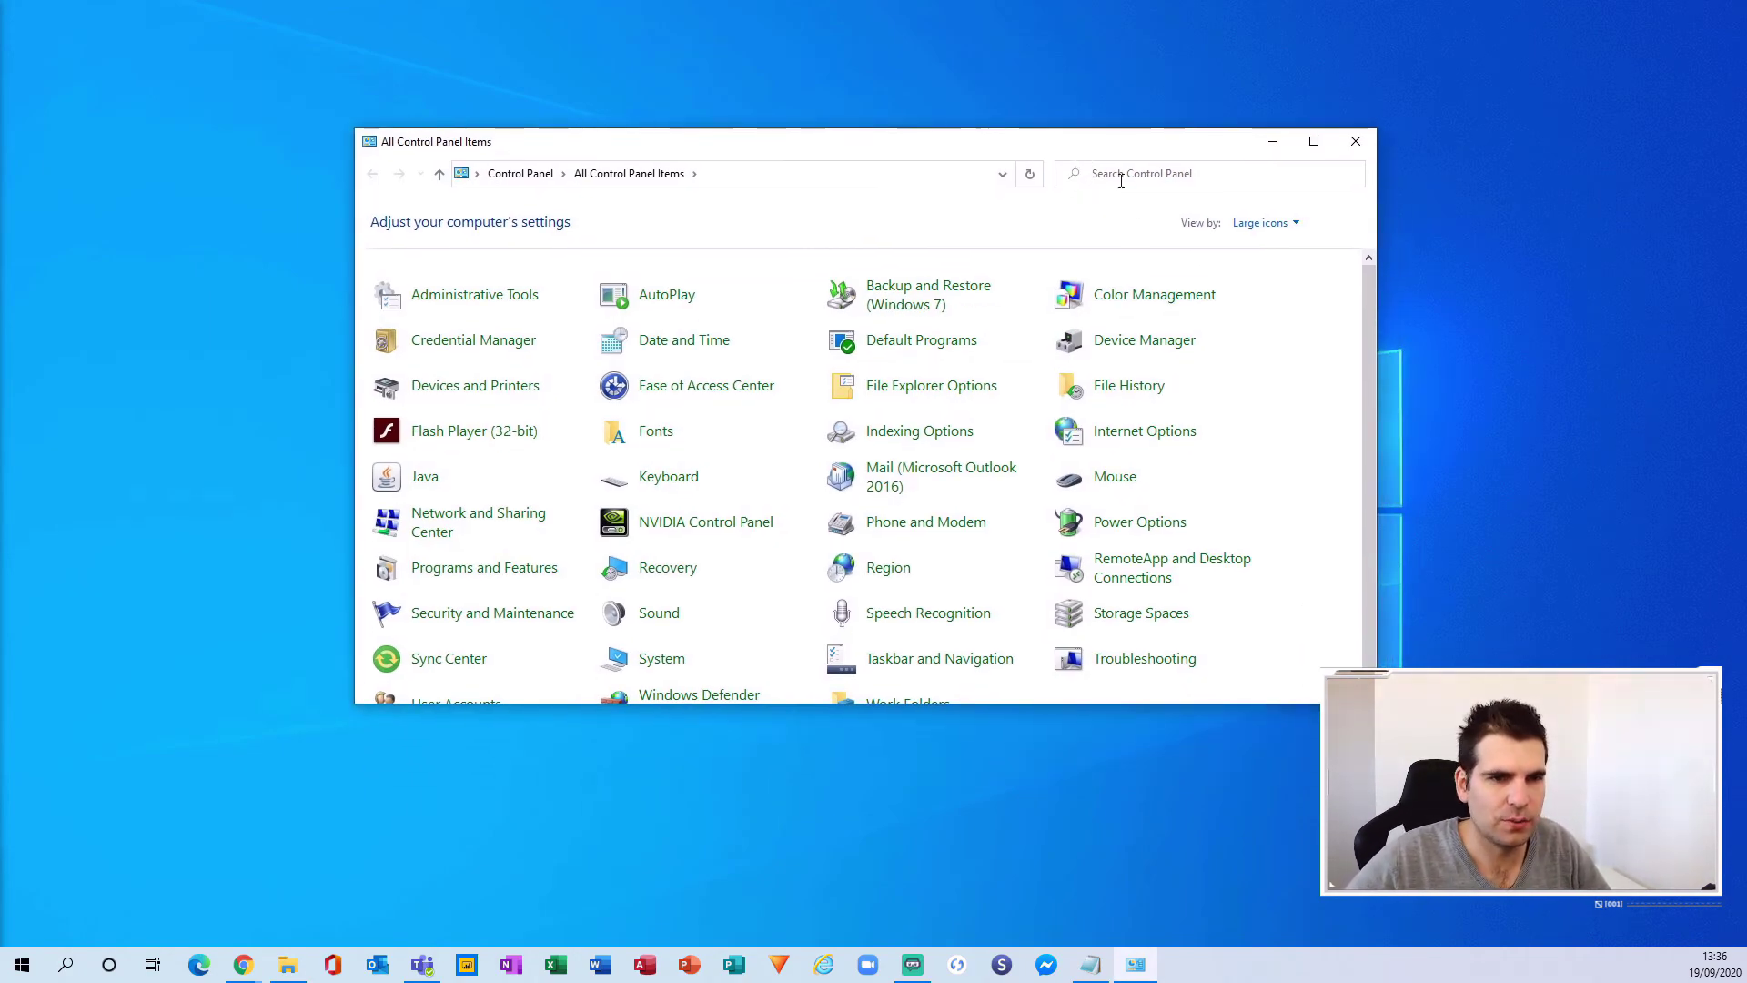
click(1180, 171)
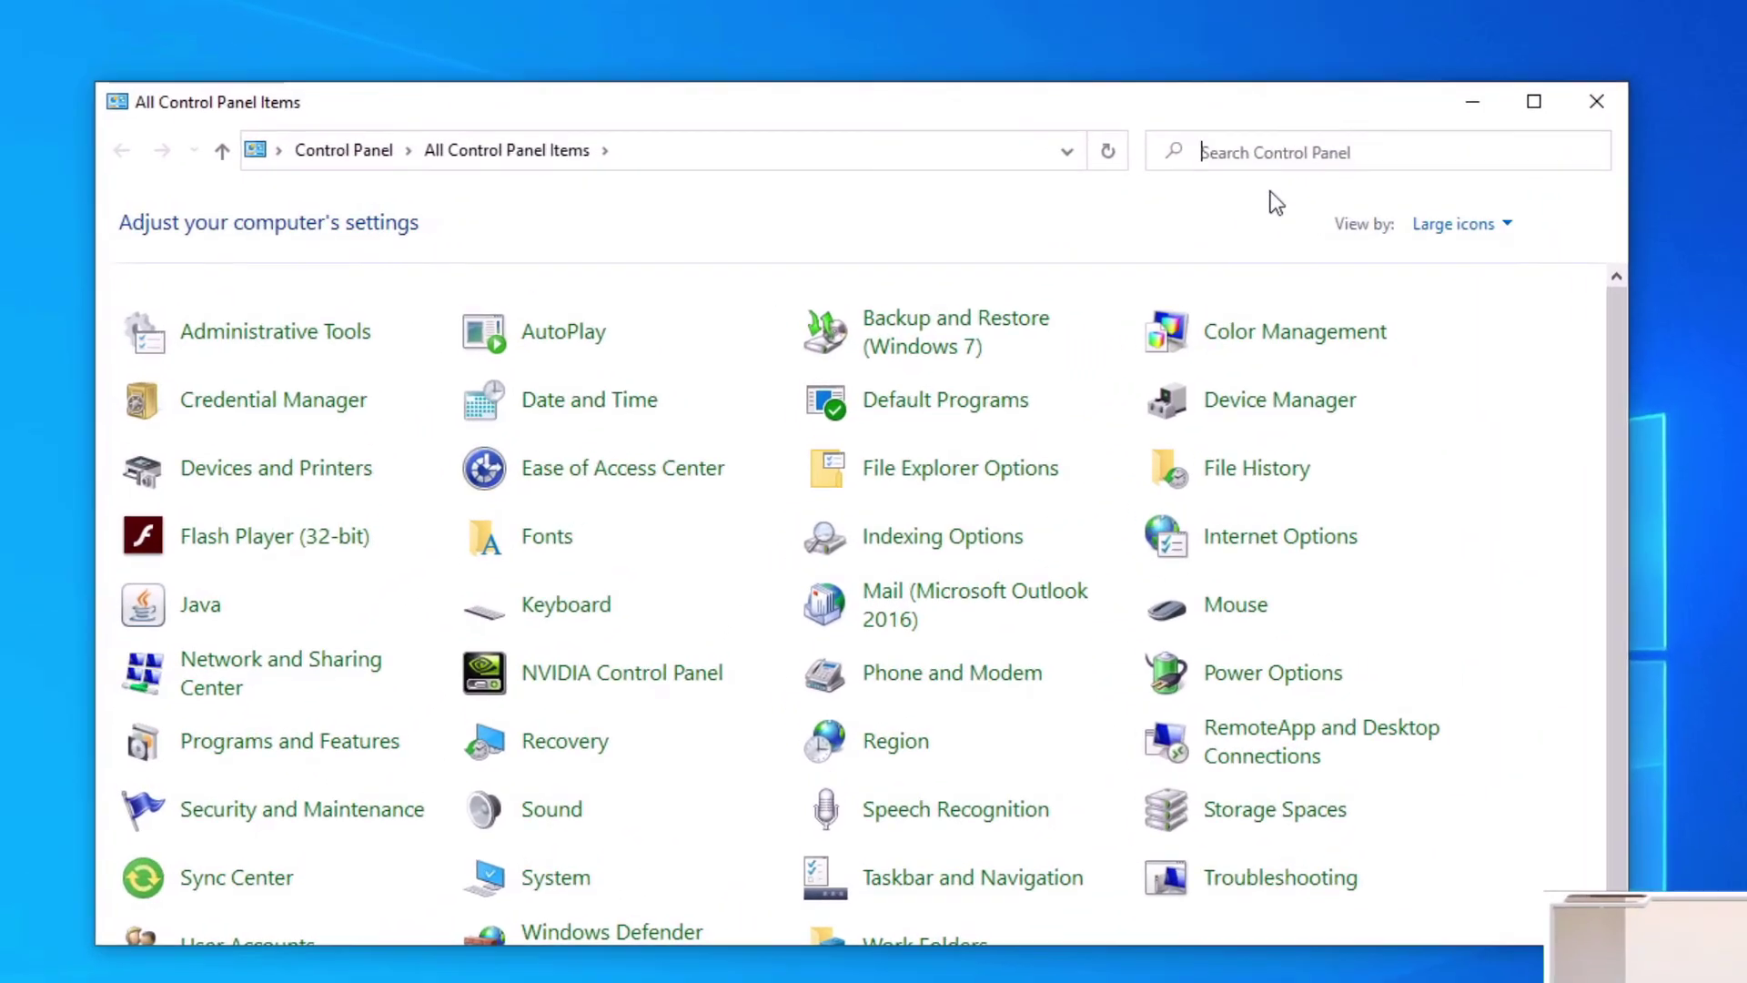
text(sounds)
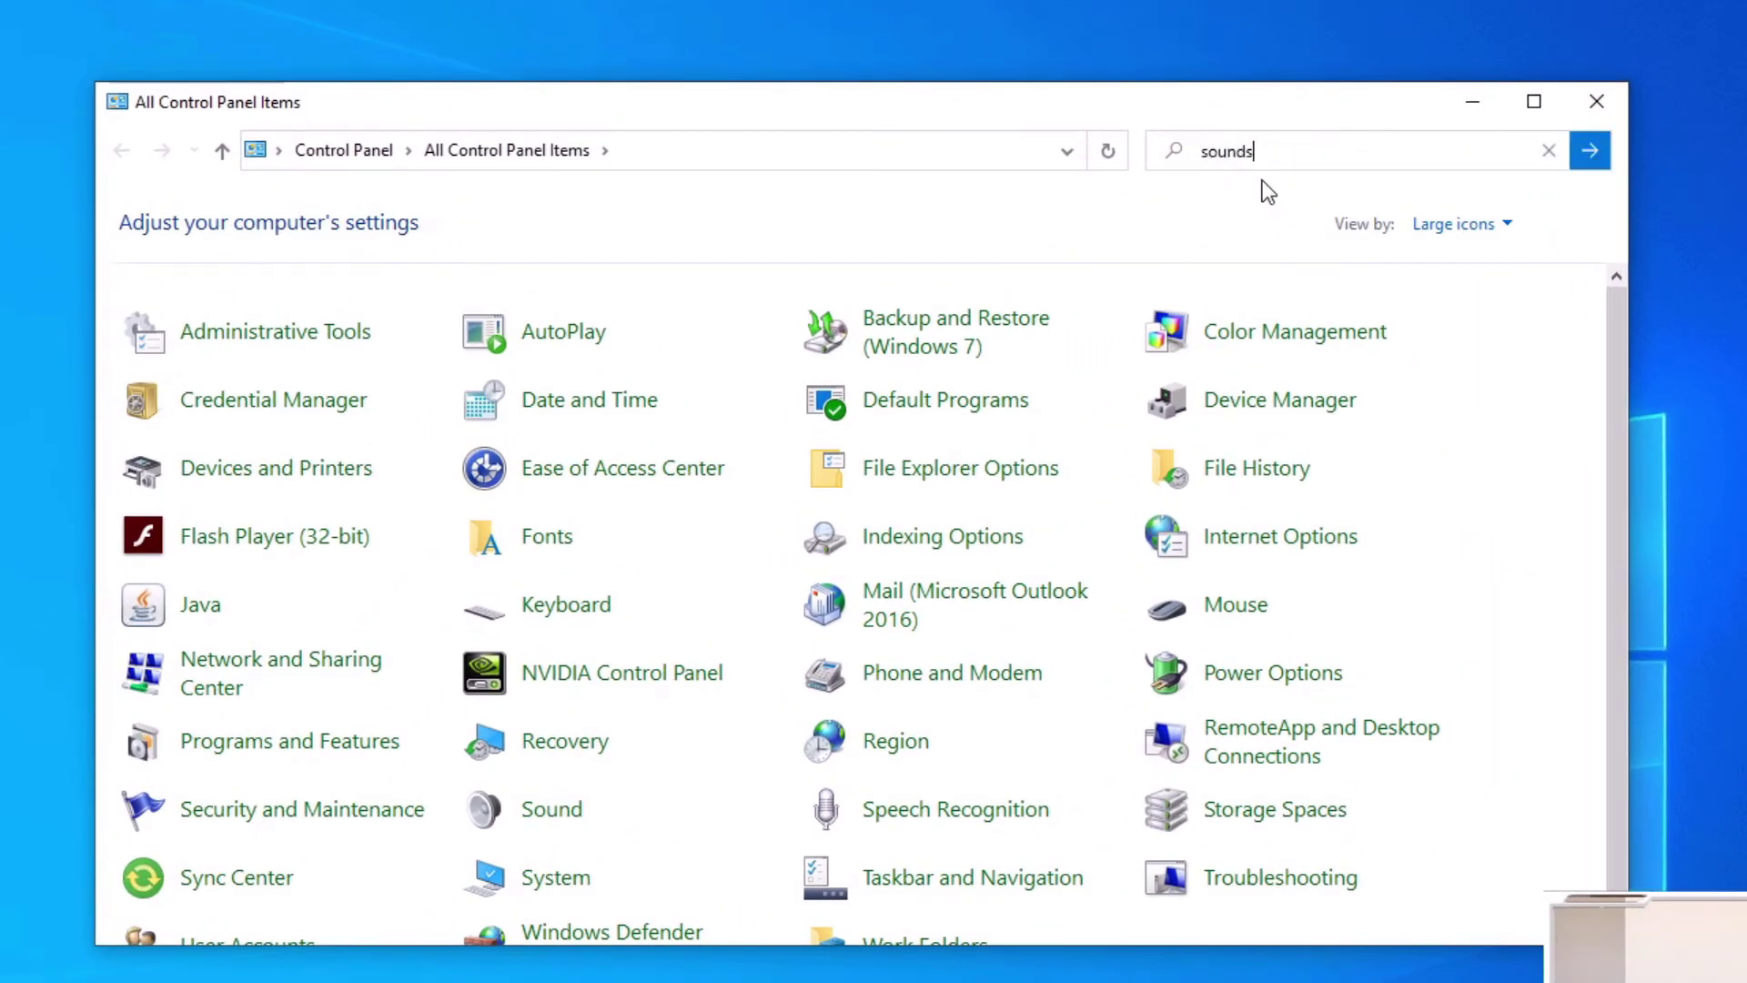
key(Return)
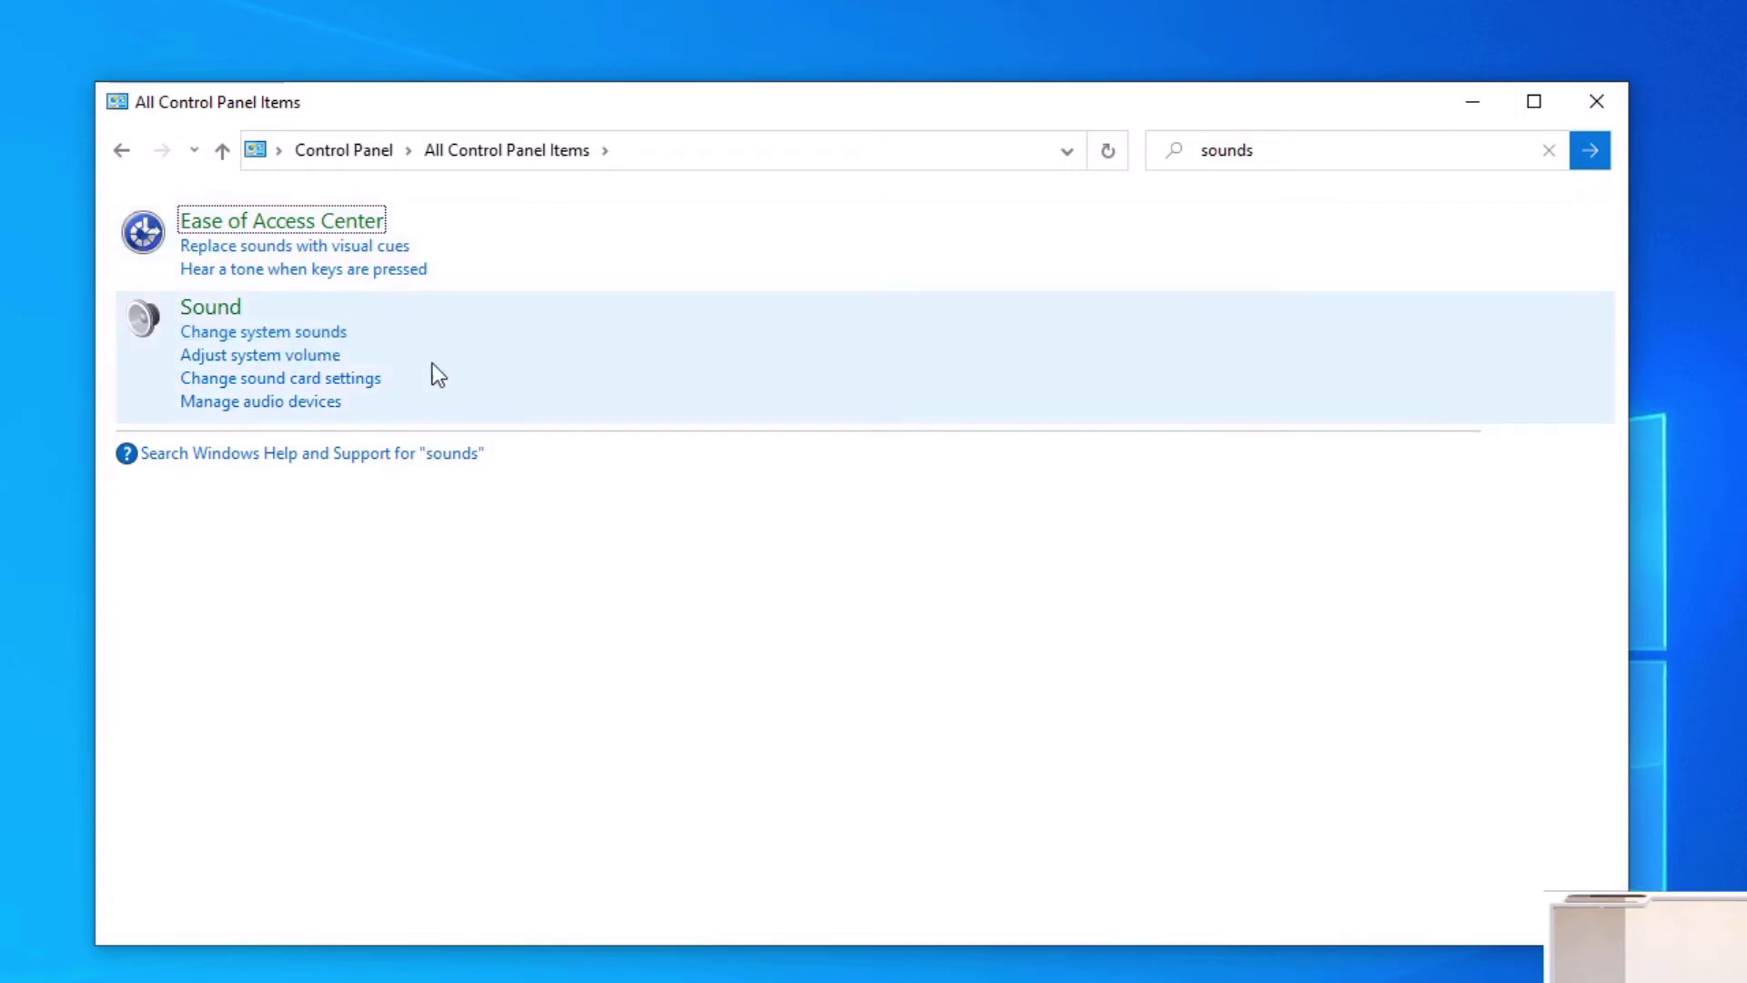
Step: Open the Sound dialog's Recording tab and select Desktop Microphone (RØDE NT-USB Mini)
click(244, 407)
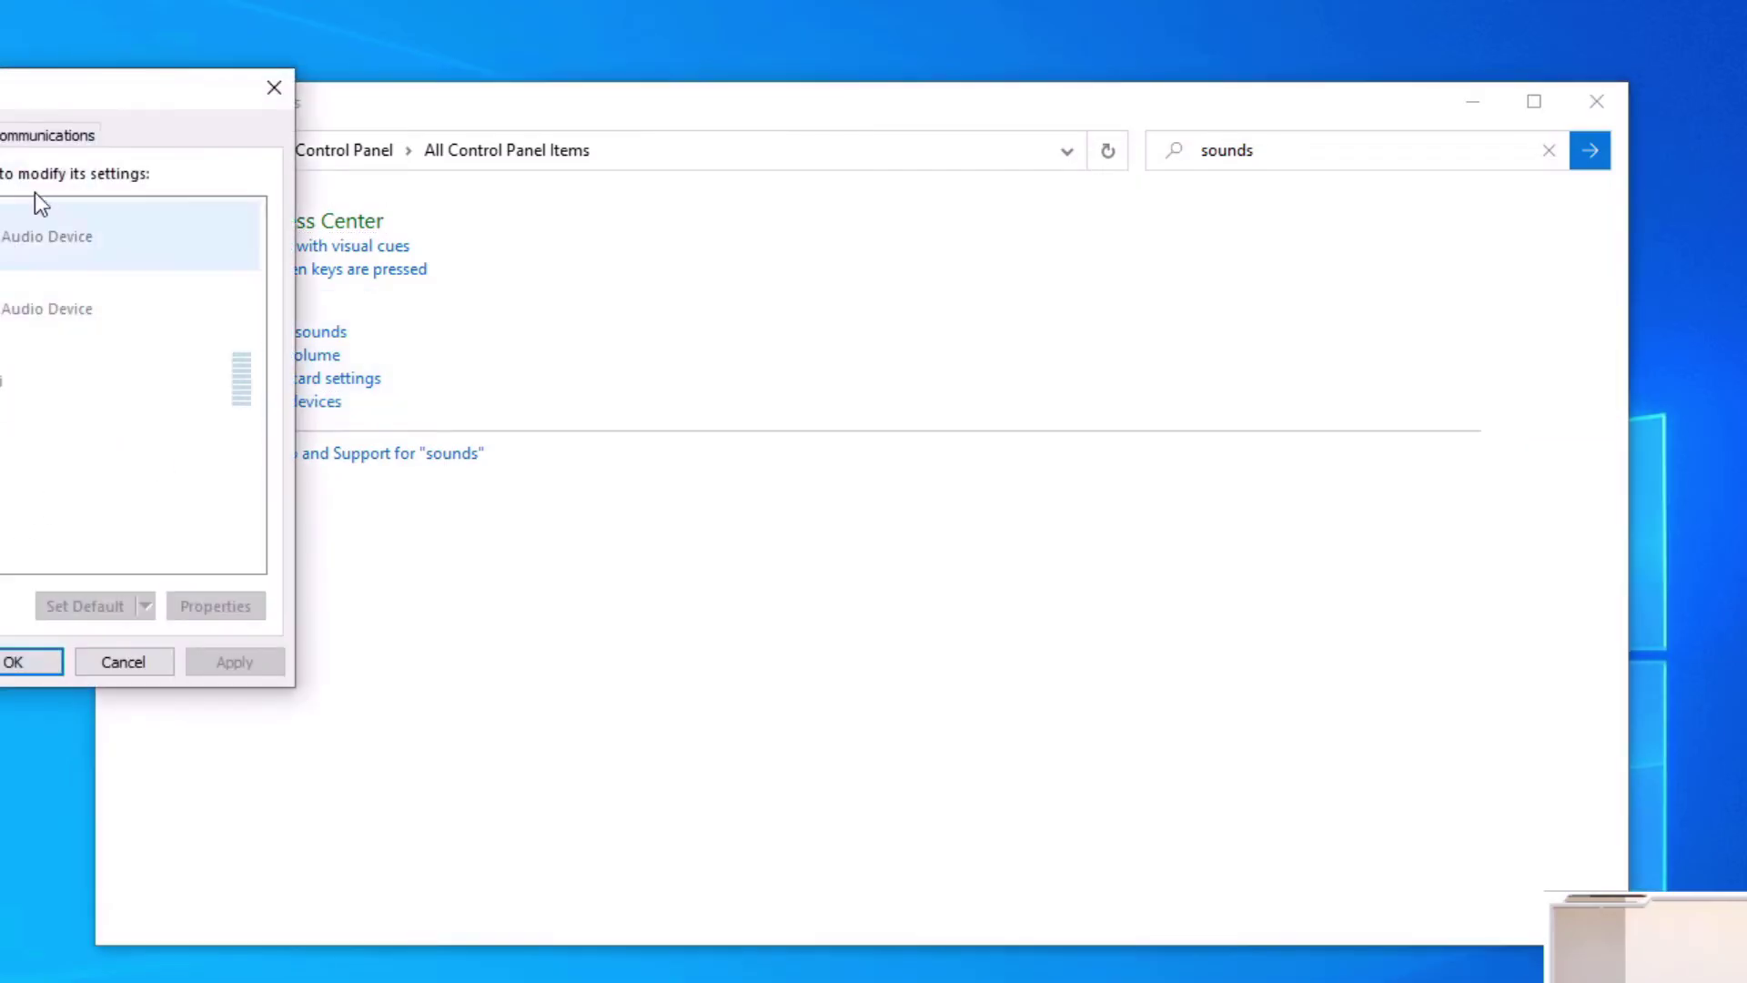
drag(94, 109, 942, 255)
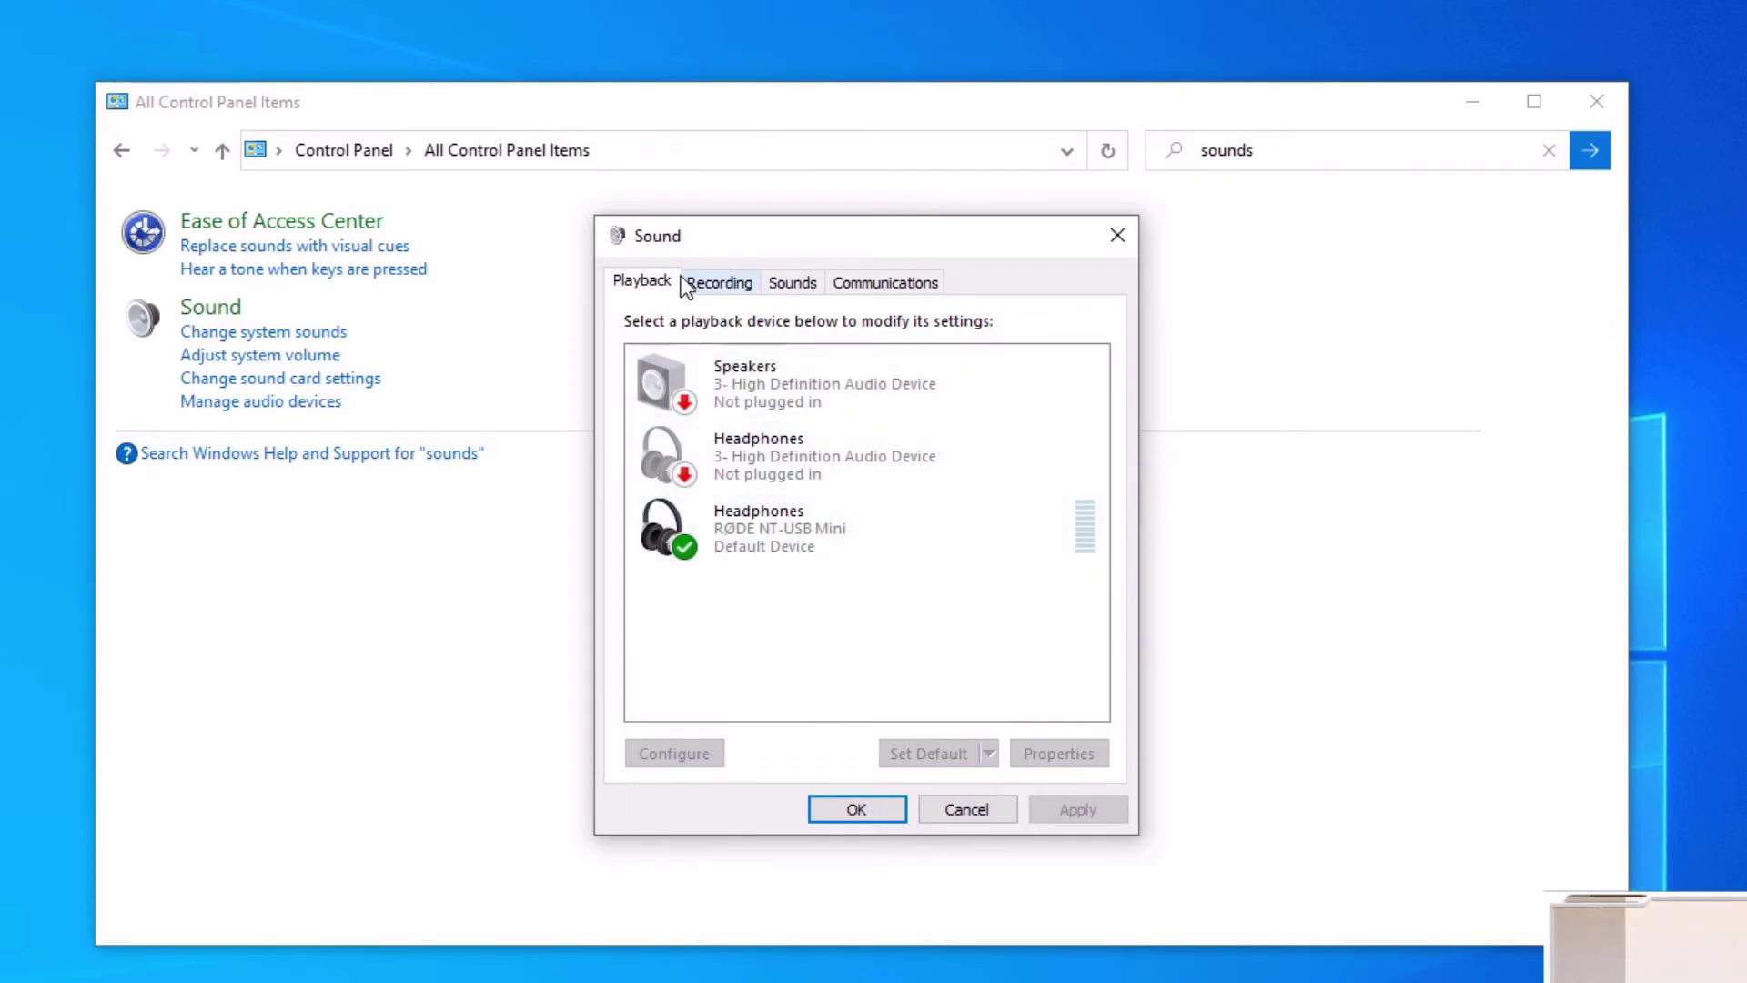
click(735, 290)
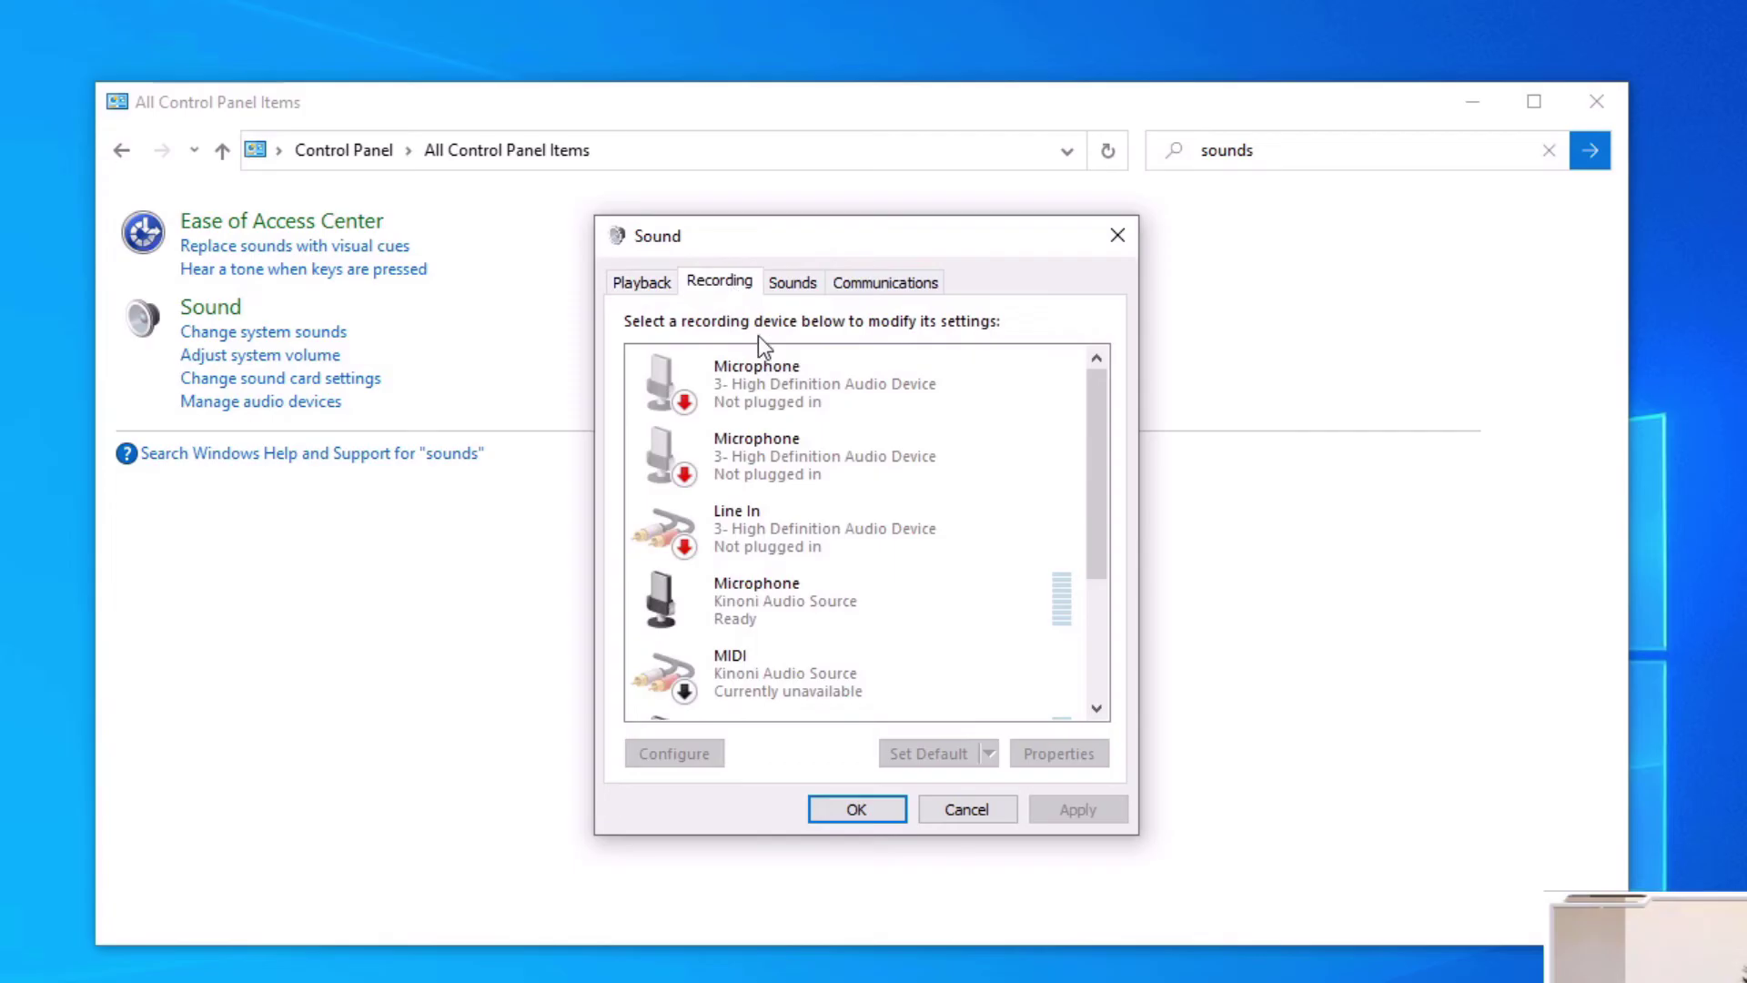
scroll(964, 564, down, 3)
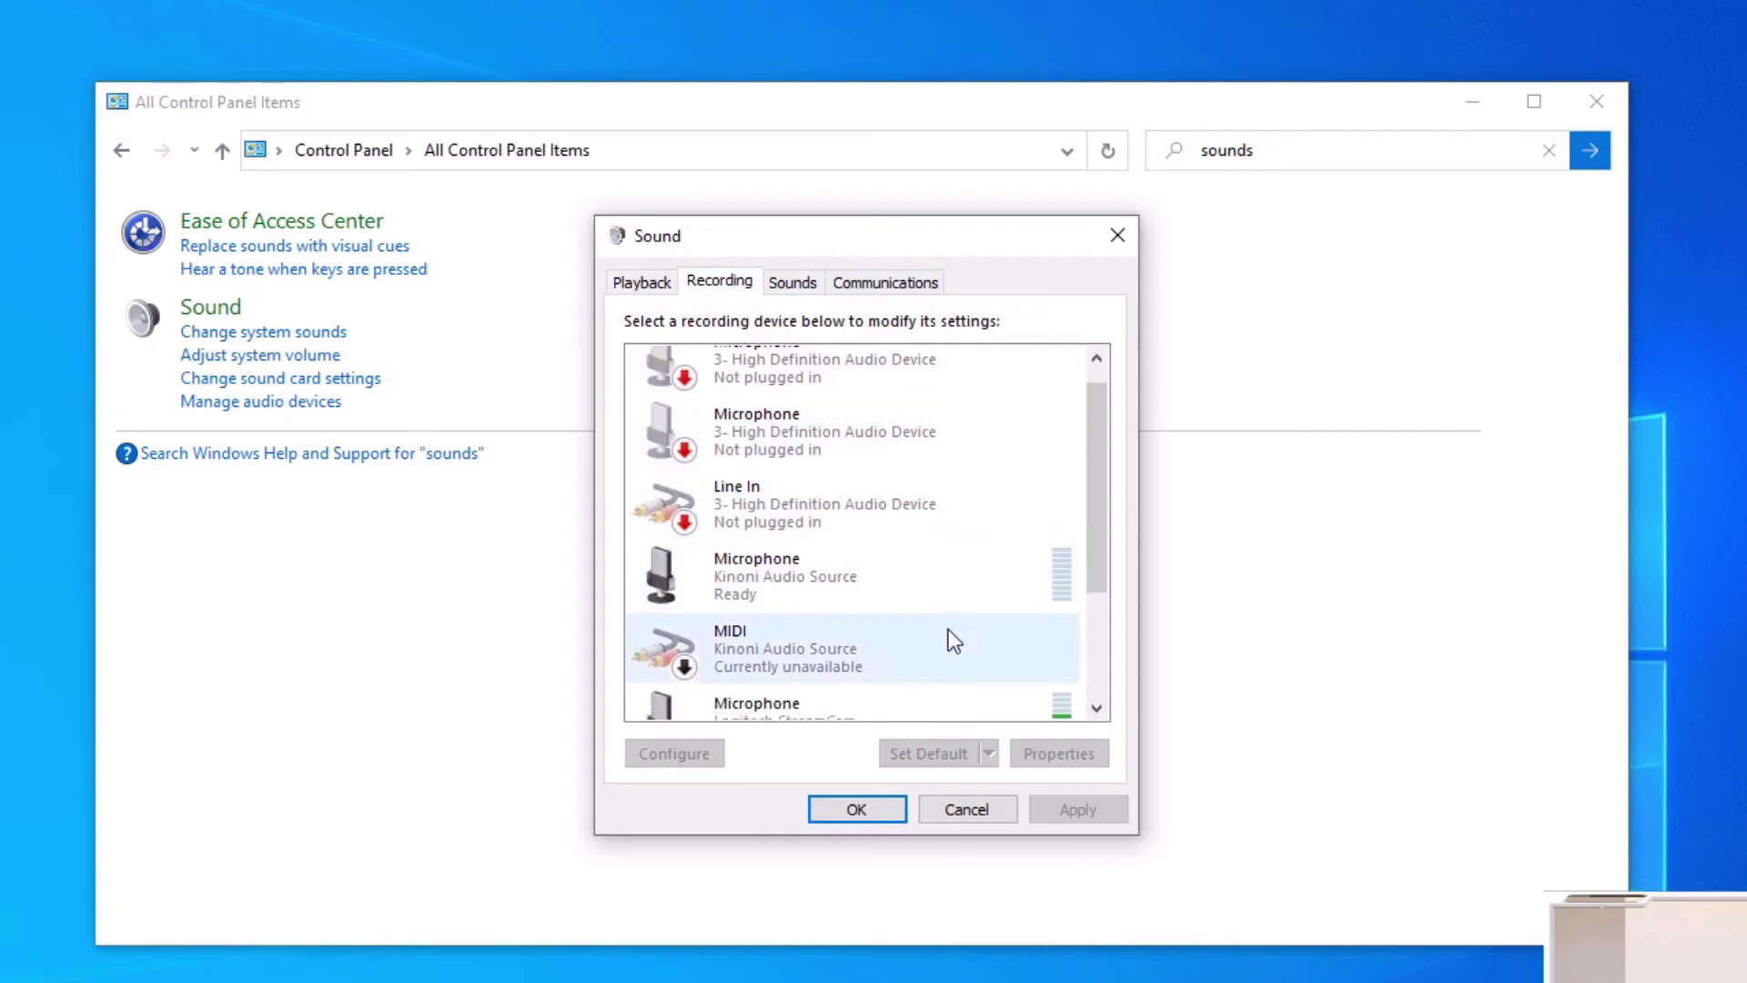
scroll(935, 652, down, 2)
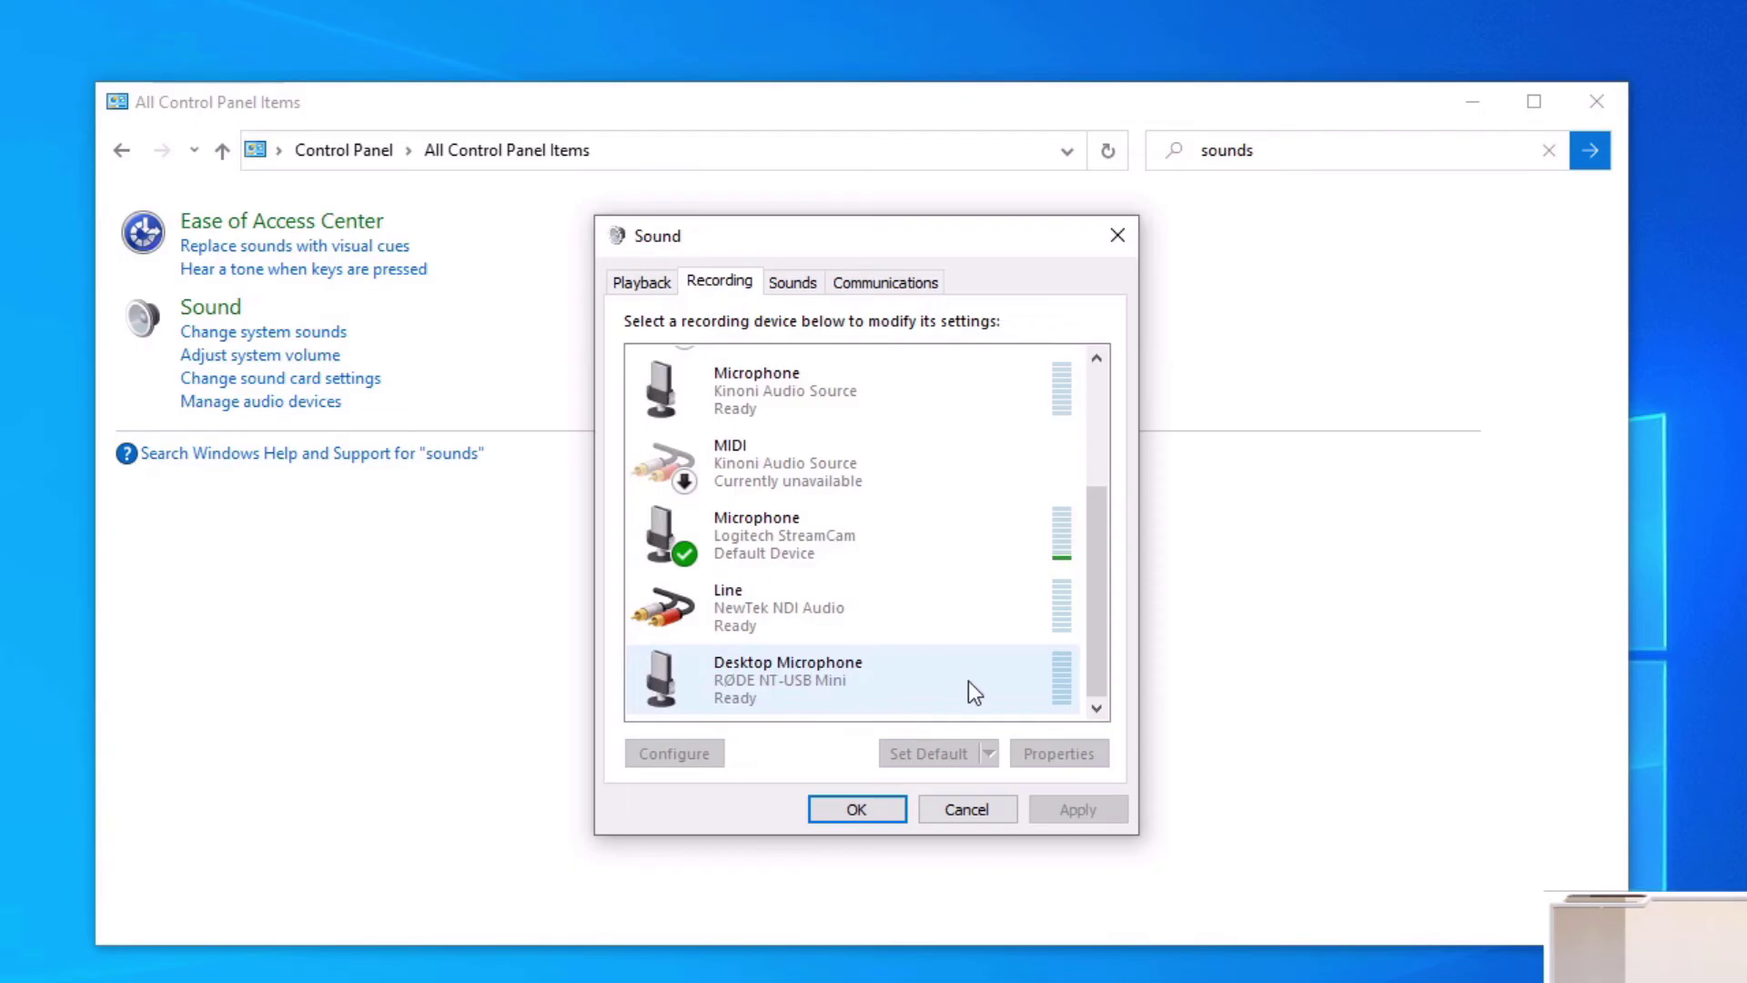
click(883, 691)
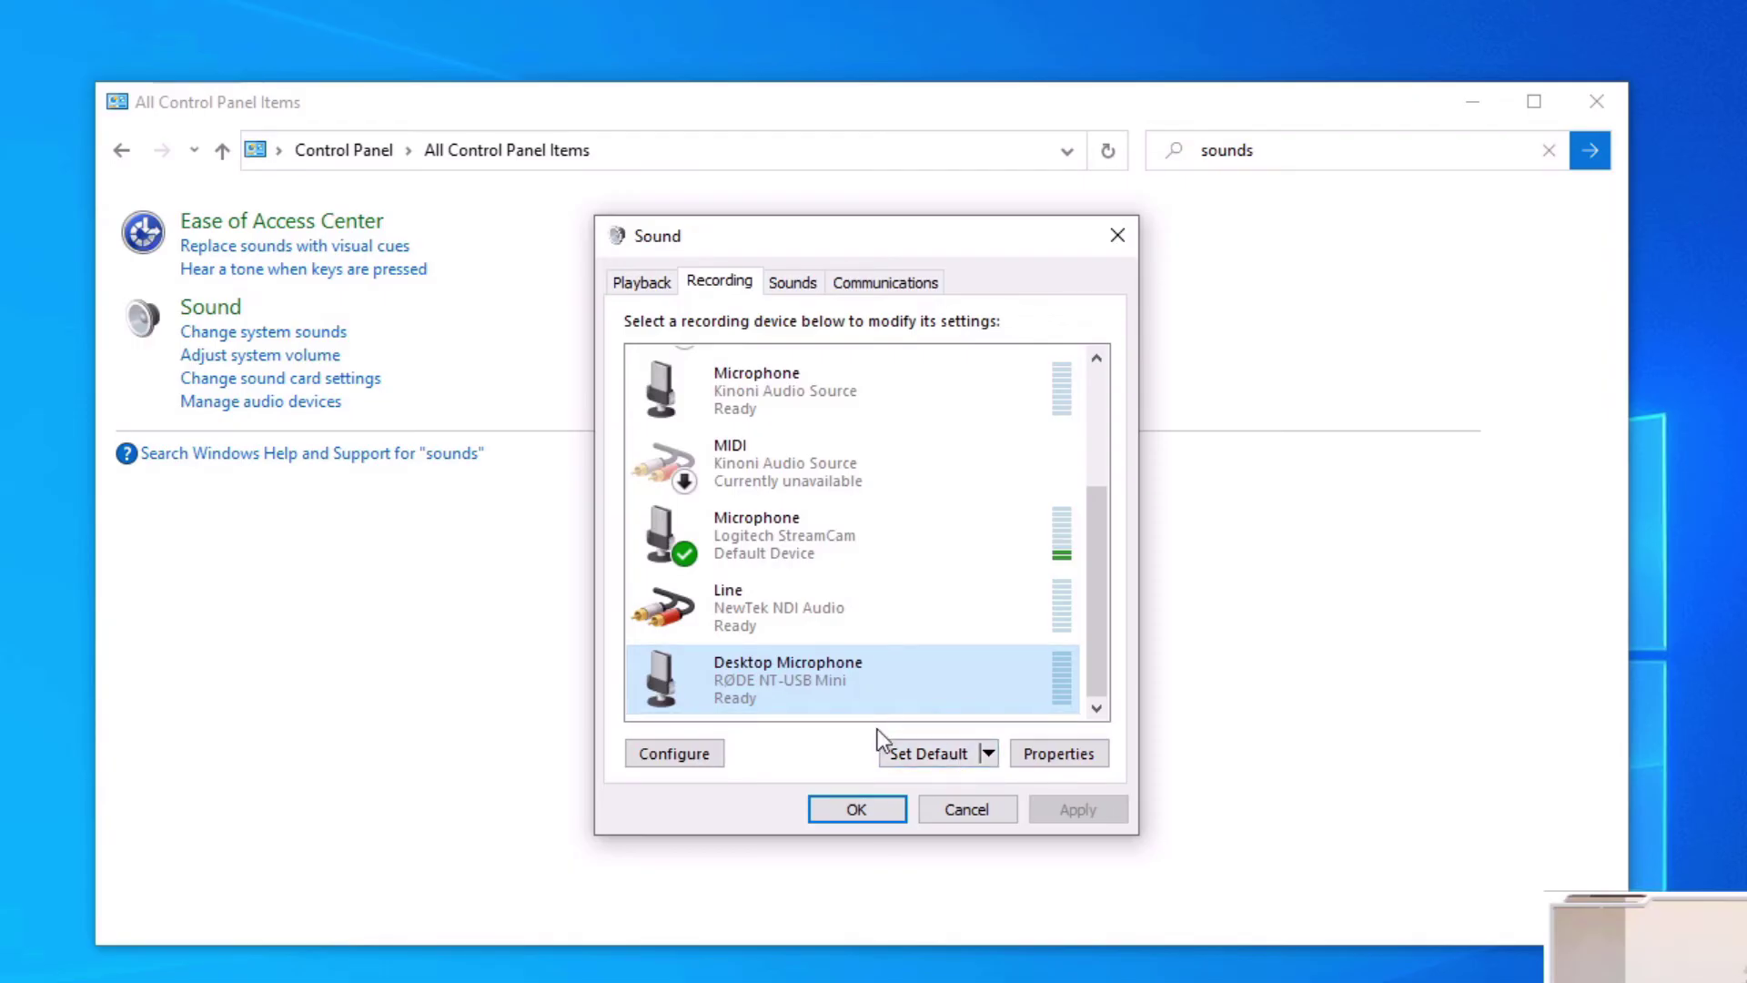
Step: In Desktop Microphone Properties > Levels, test the slider and set the input level to 100
right_click(817, 664)
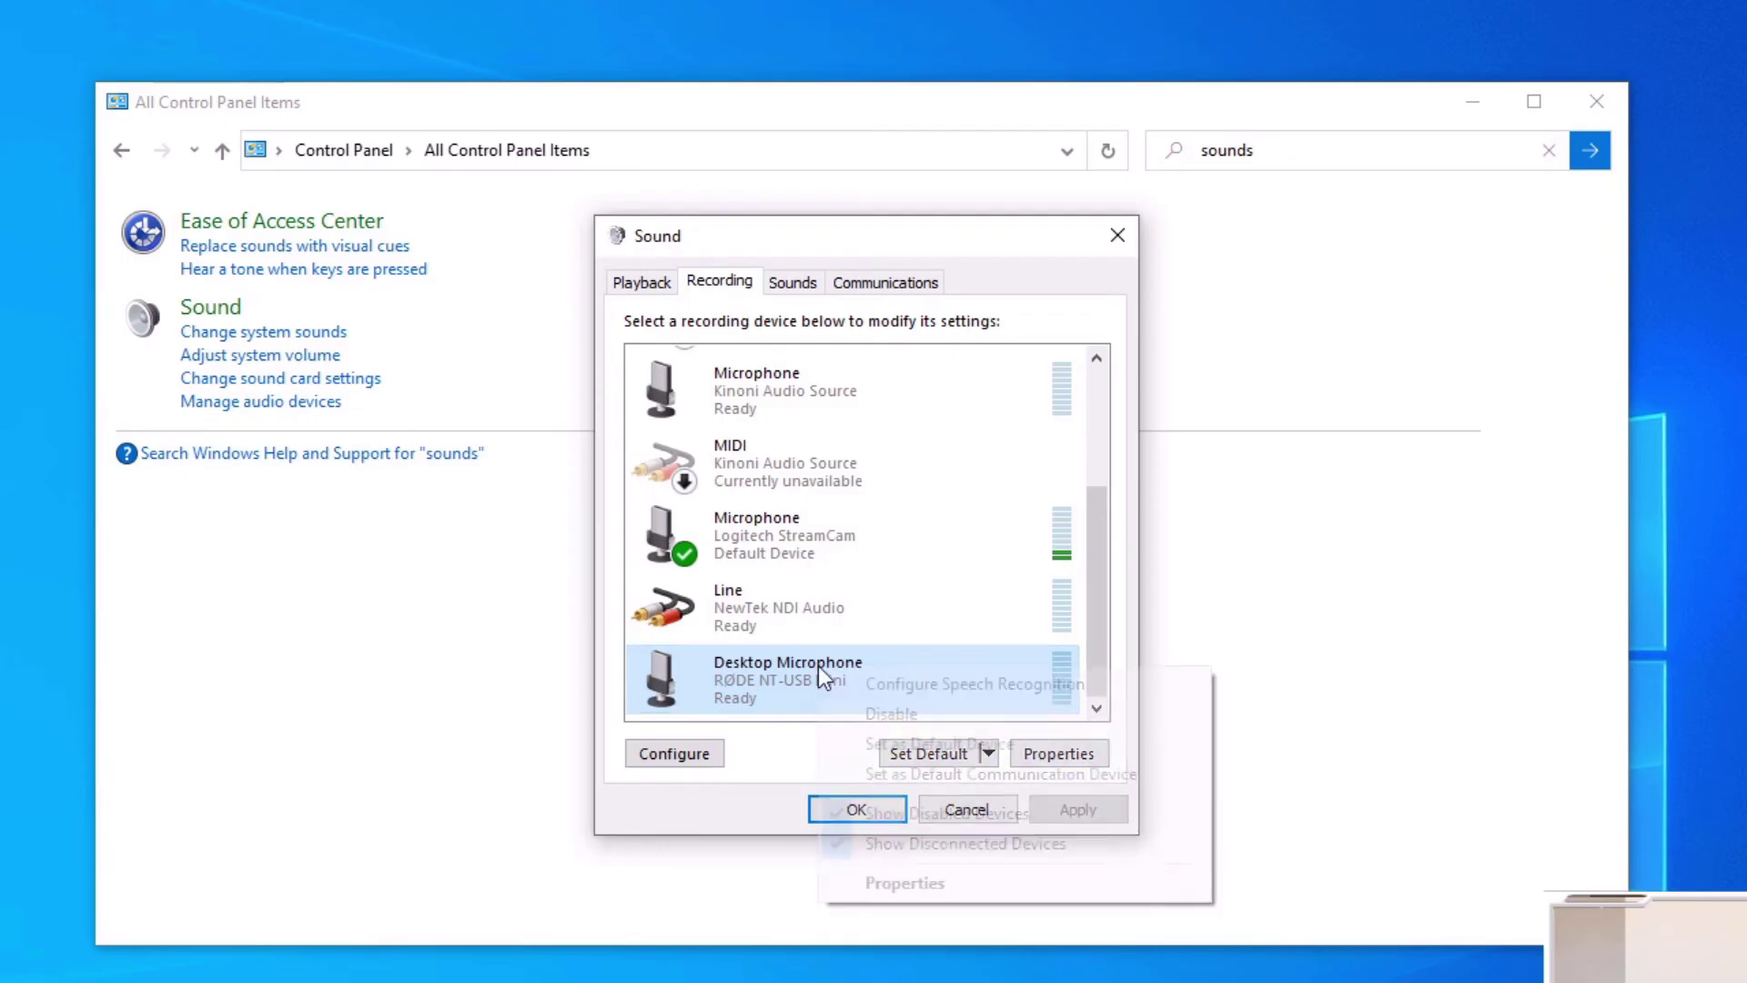
click(874, 885)
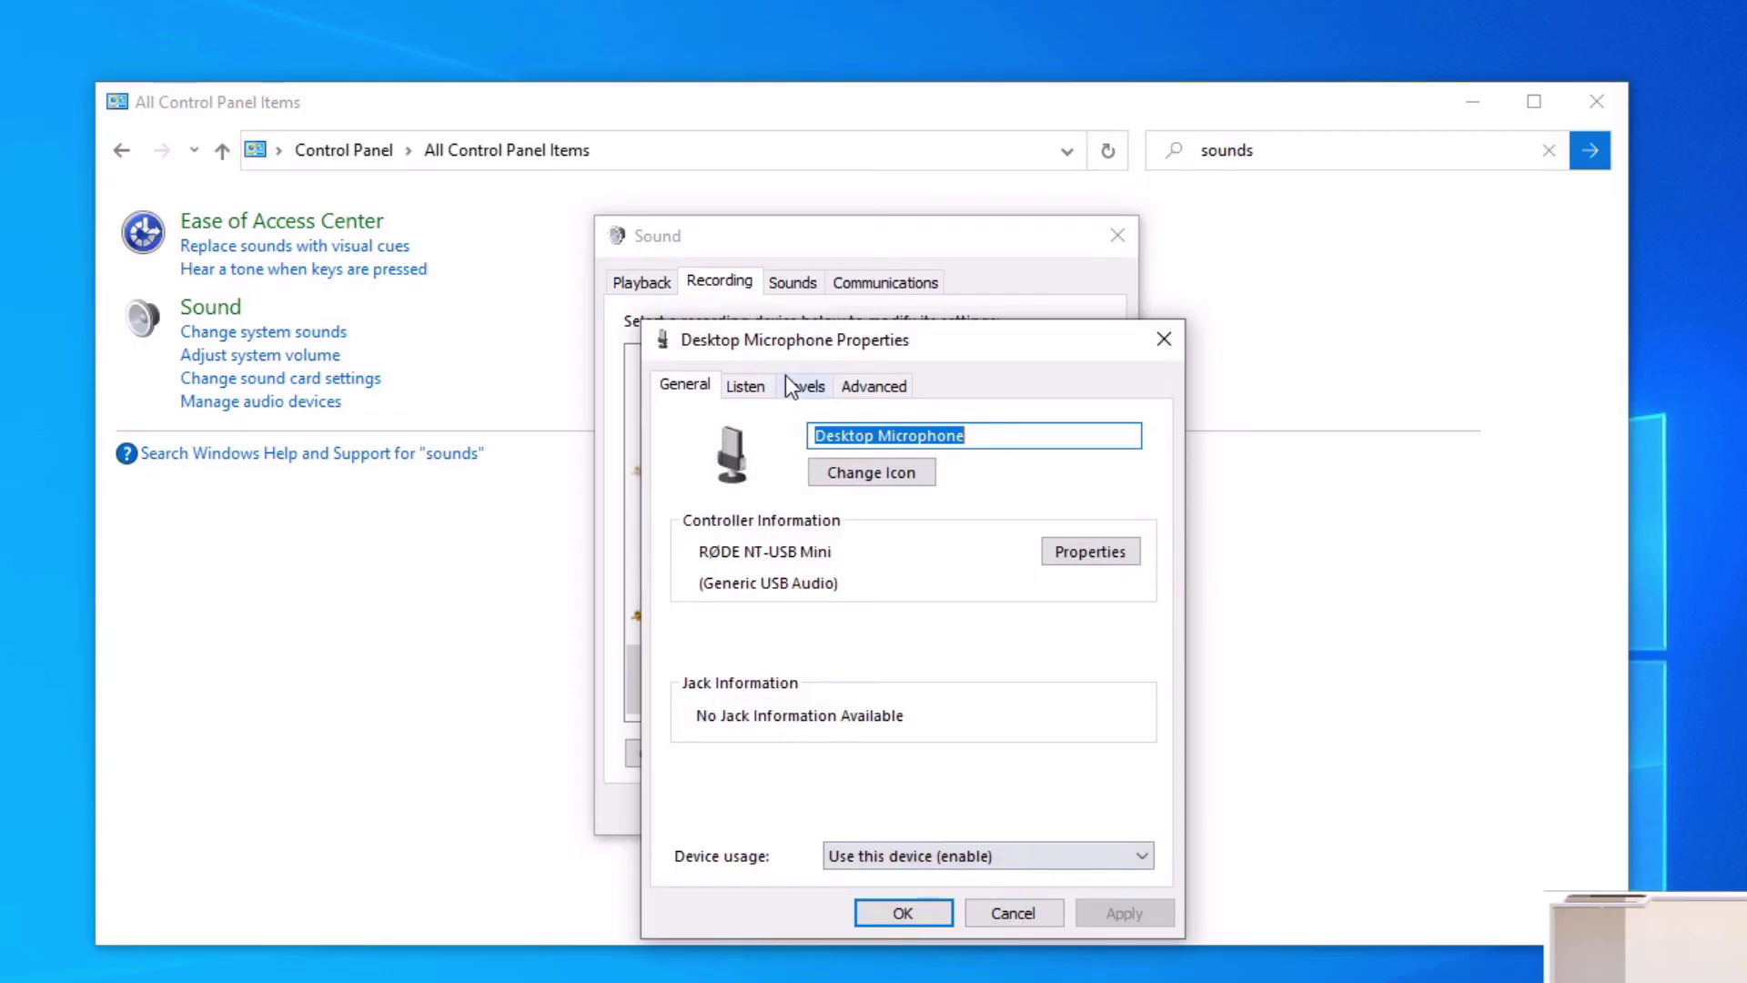
click(806, 387)
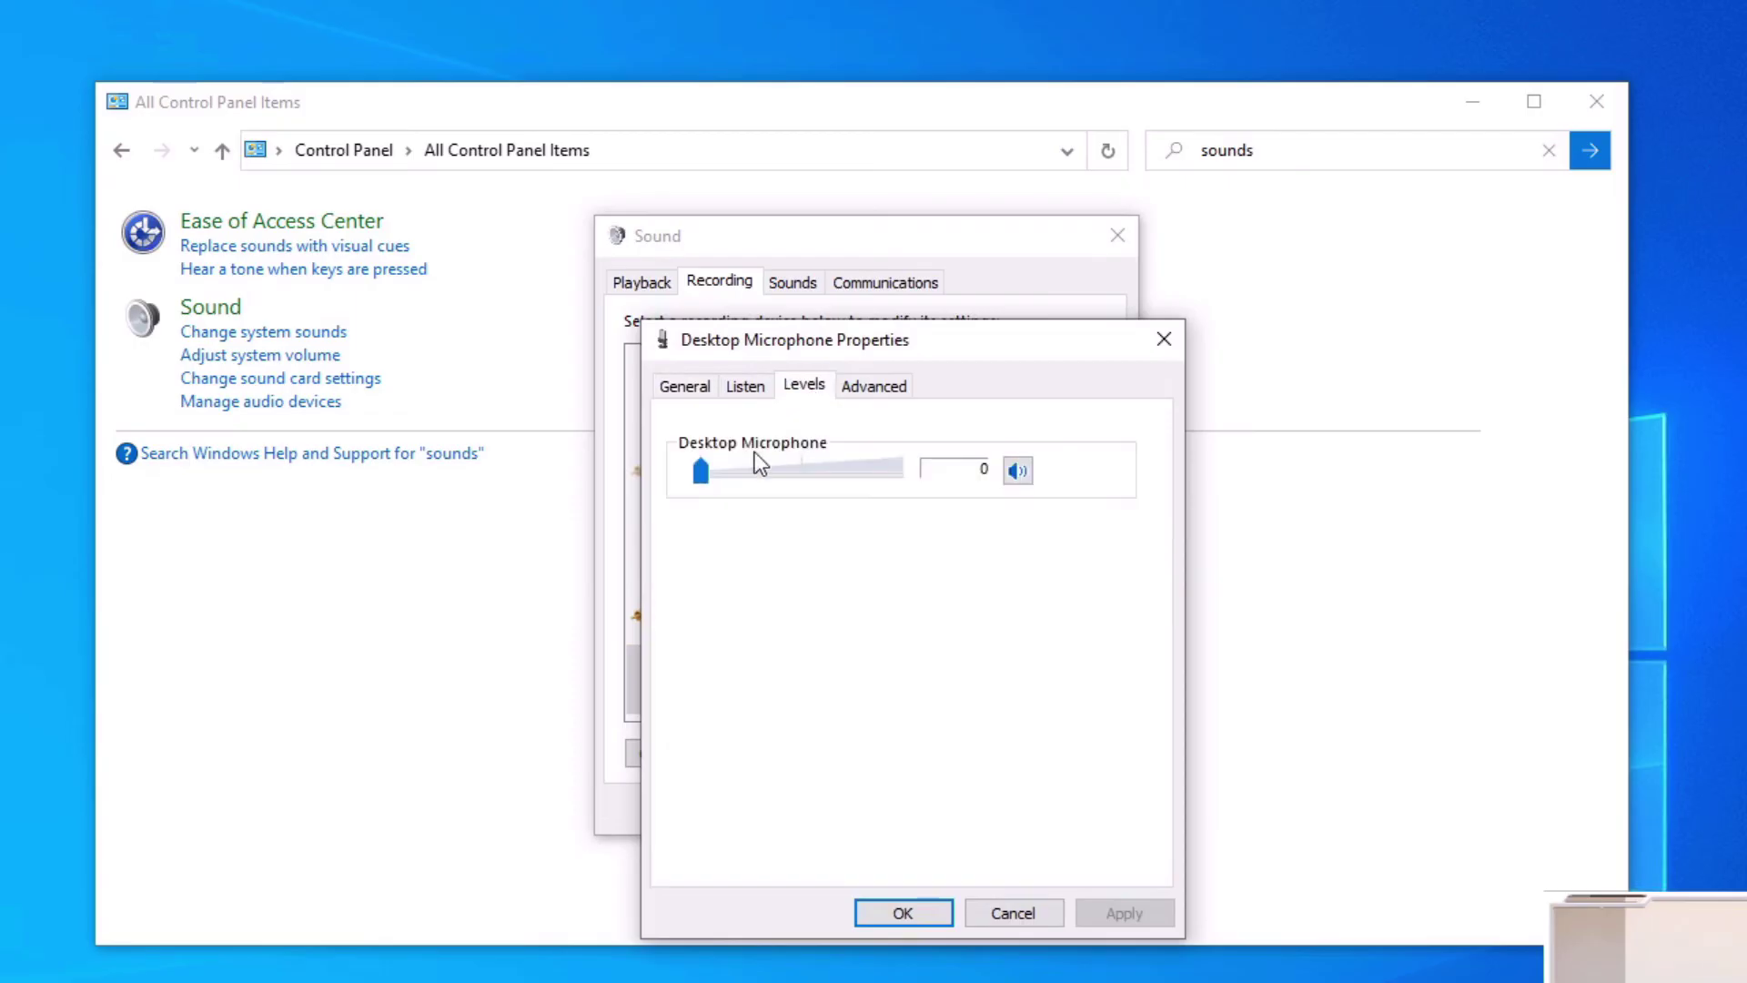
drag(704, 484, 924, 514)
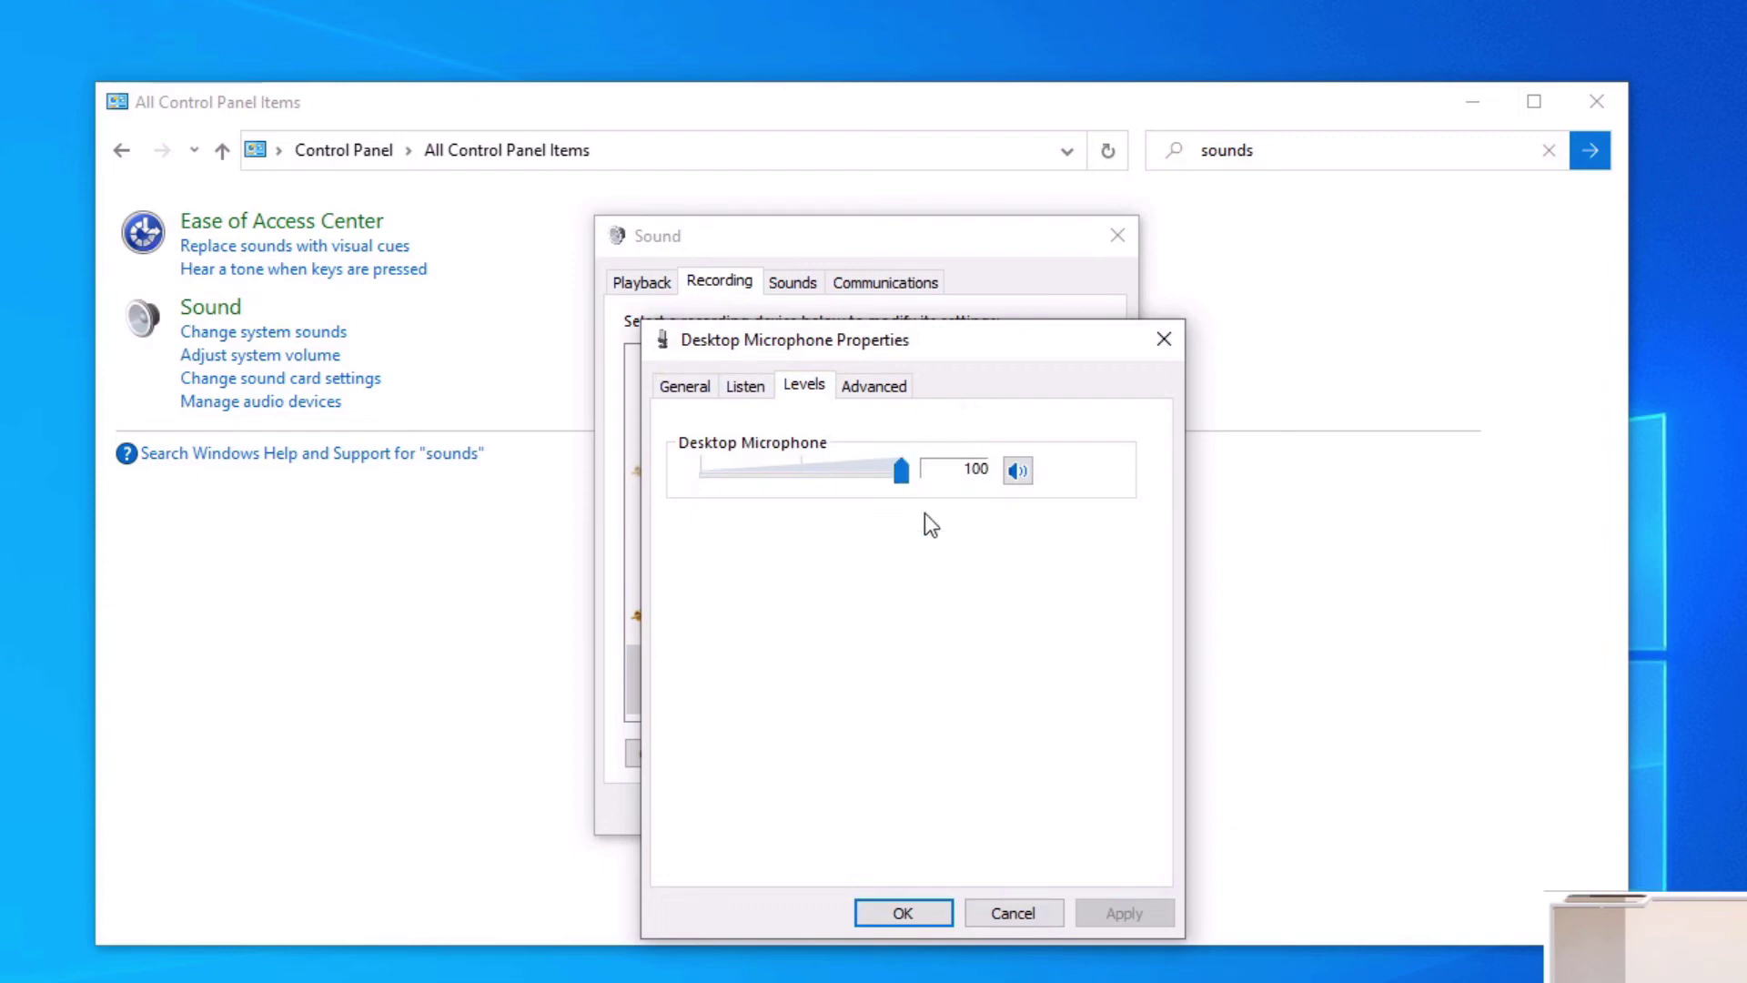
drag(901, 471, 643, 511)
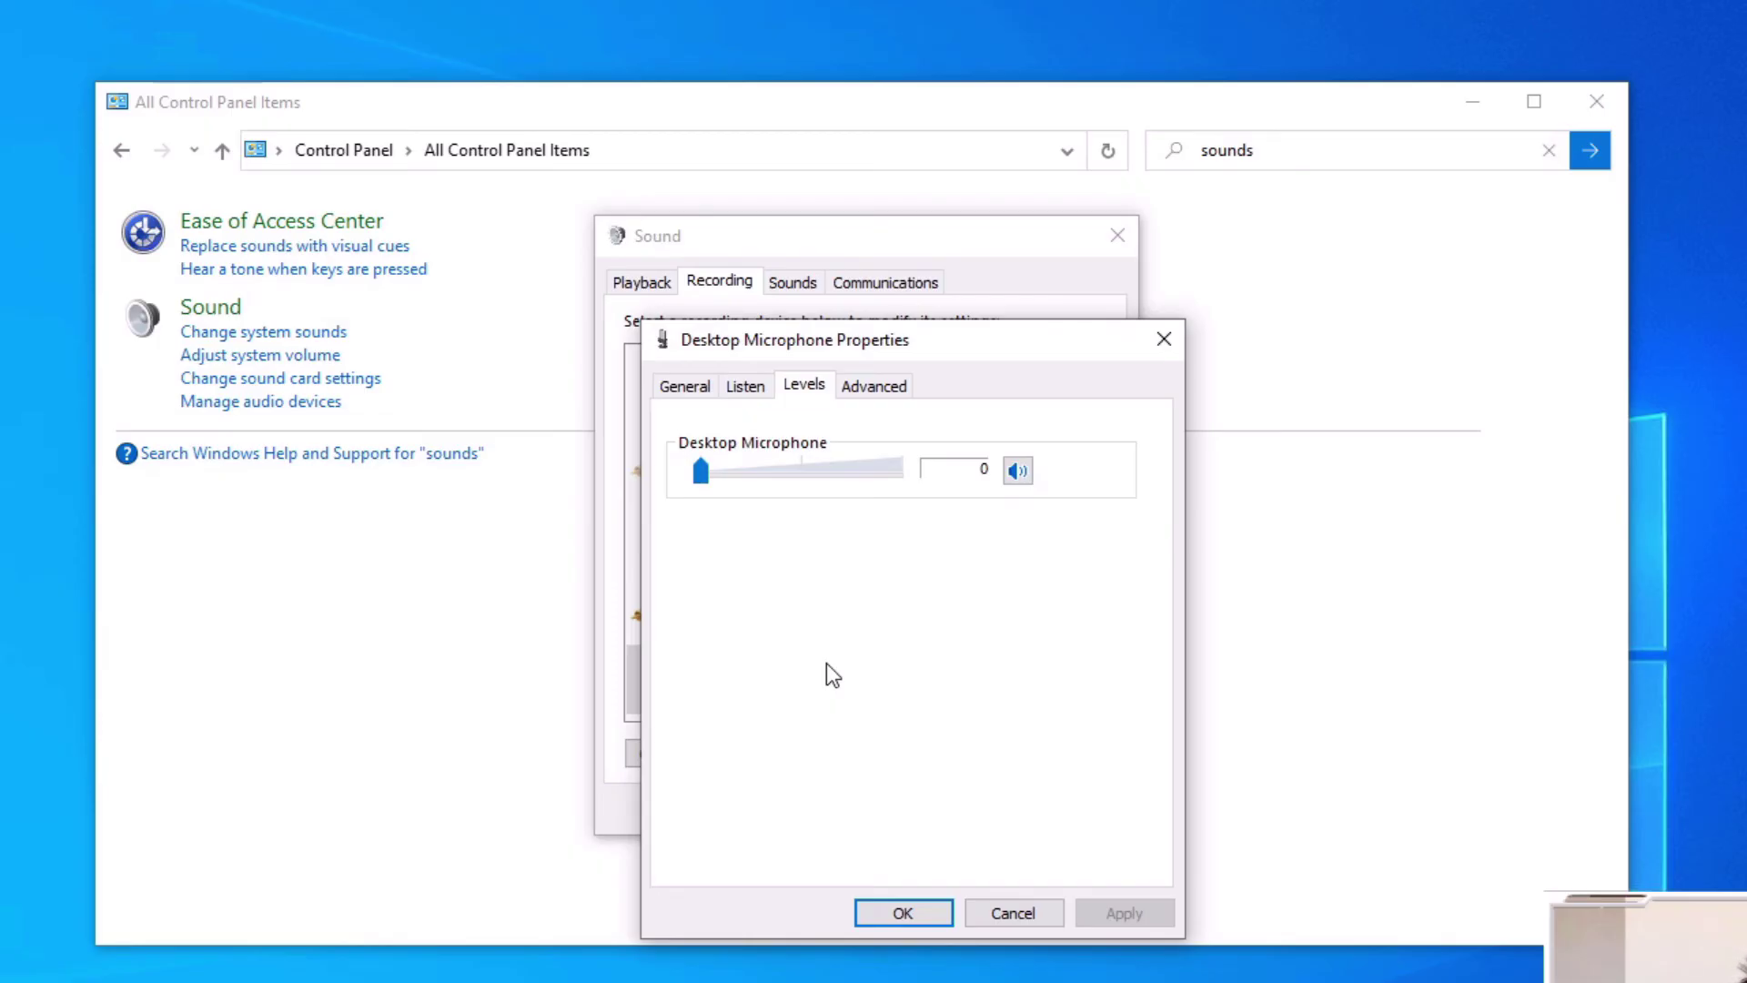
drag(701, 478, 796, 489)
drag(868, 473, 770, 530)
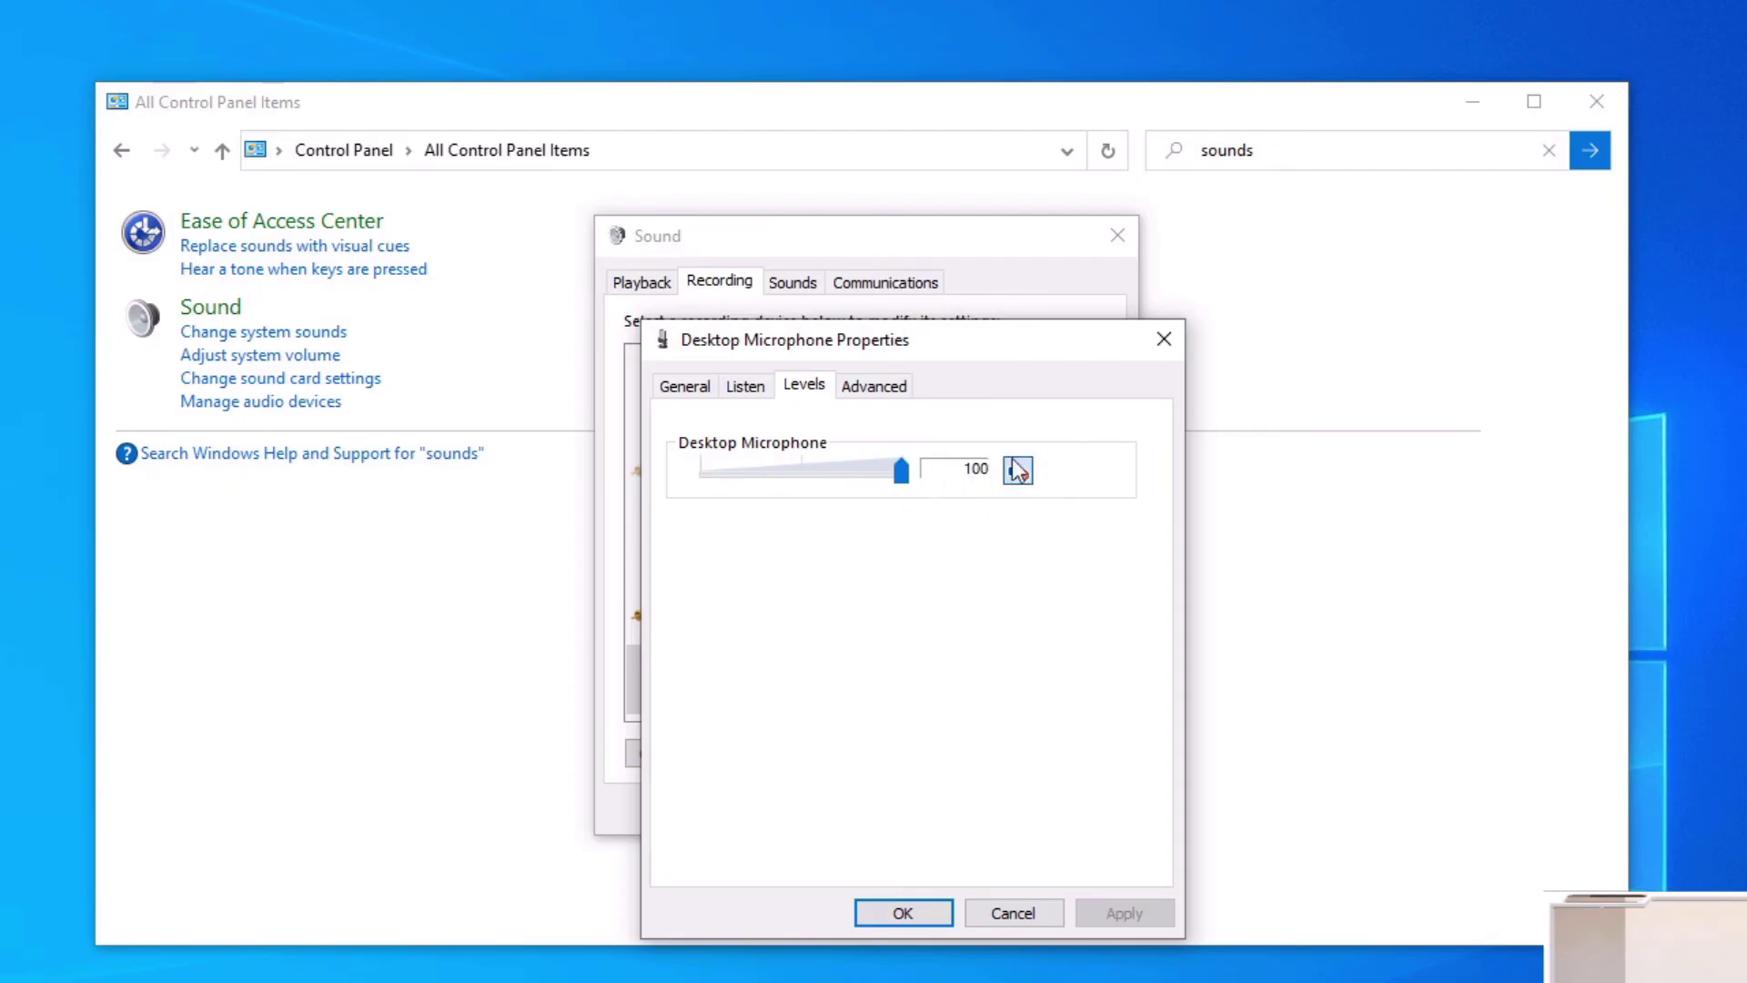
Step: Toggle the microphone mute, cancel the properties without saving, and close Control Panel
click(1021, 479)
click(1017, 473)
click(1017, 482)
click(1039, 910)
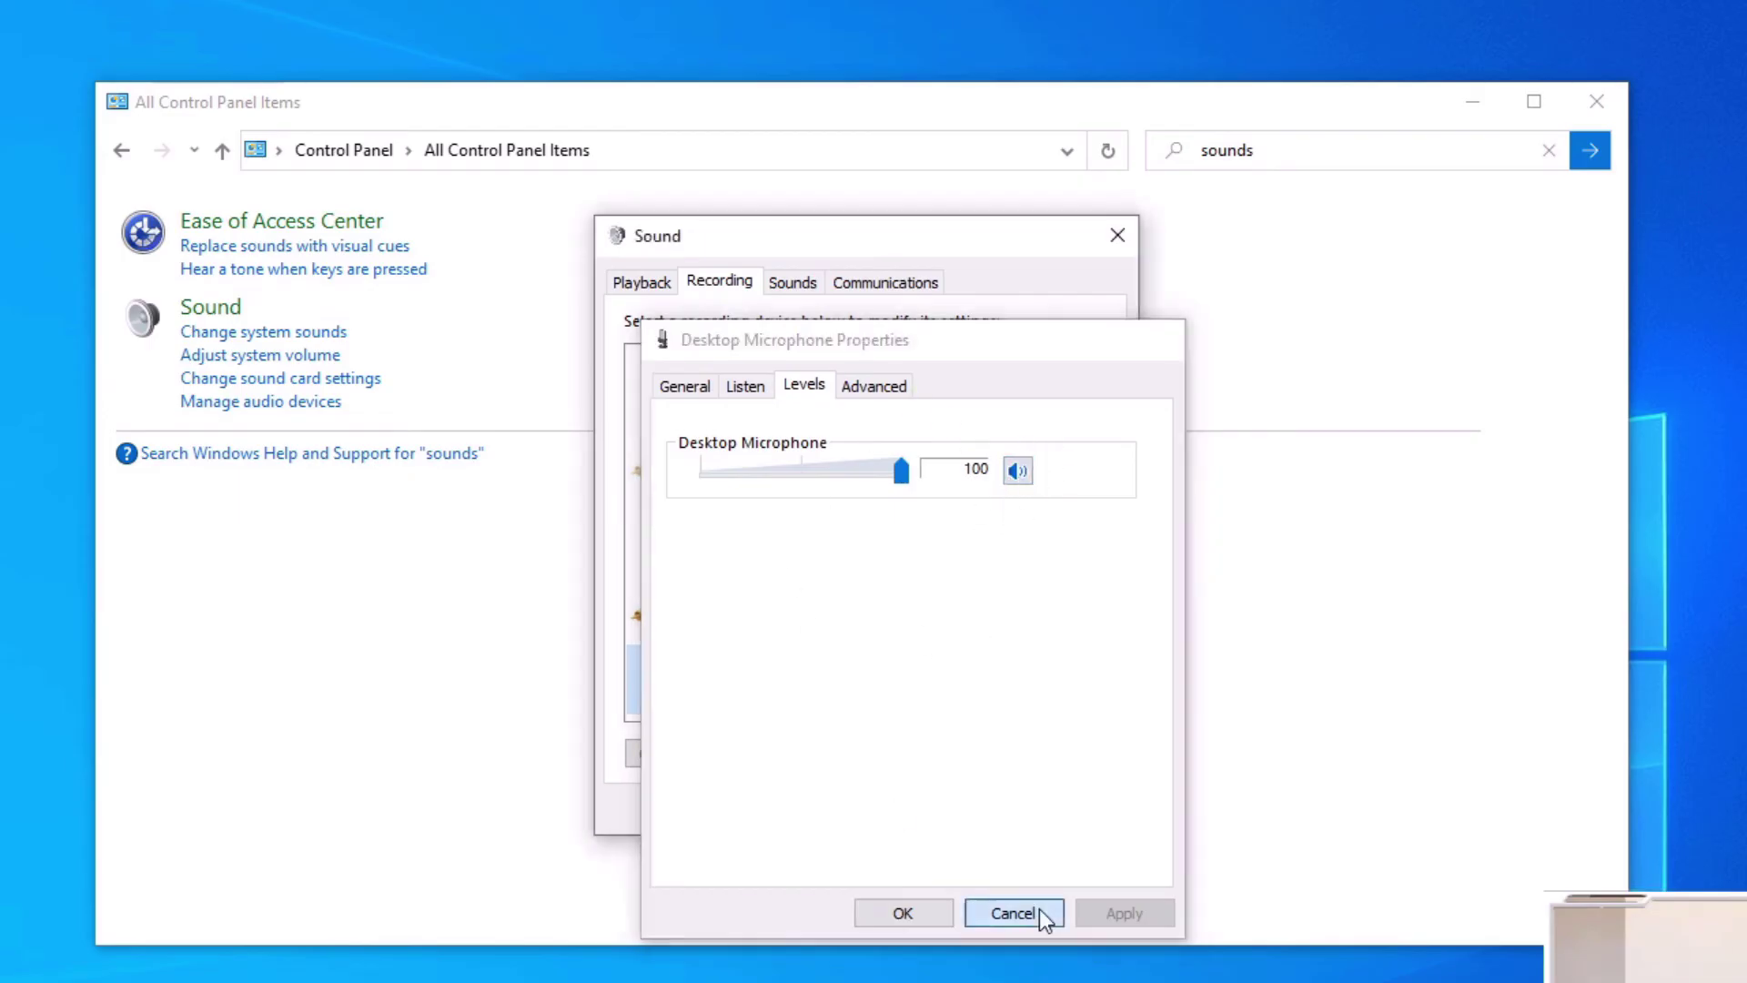
click(942, 814)
click(1616, 102)
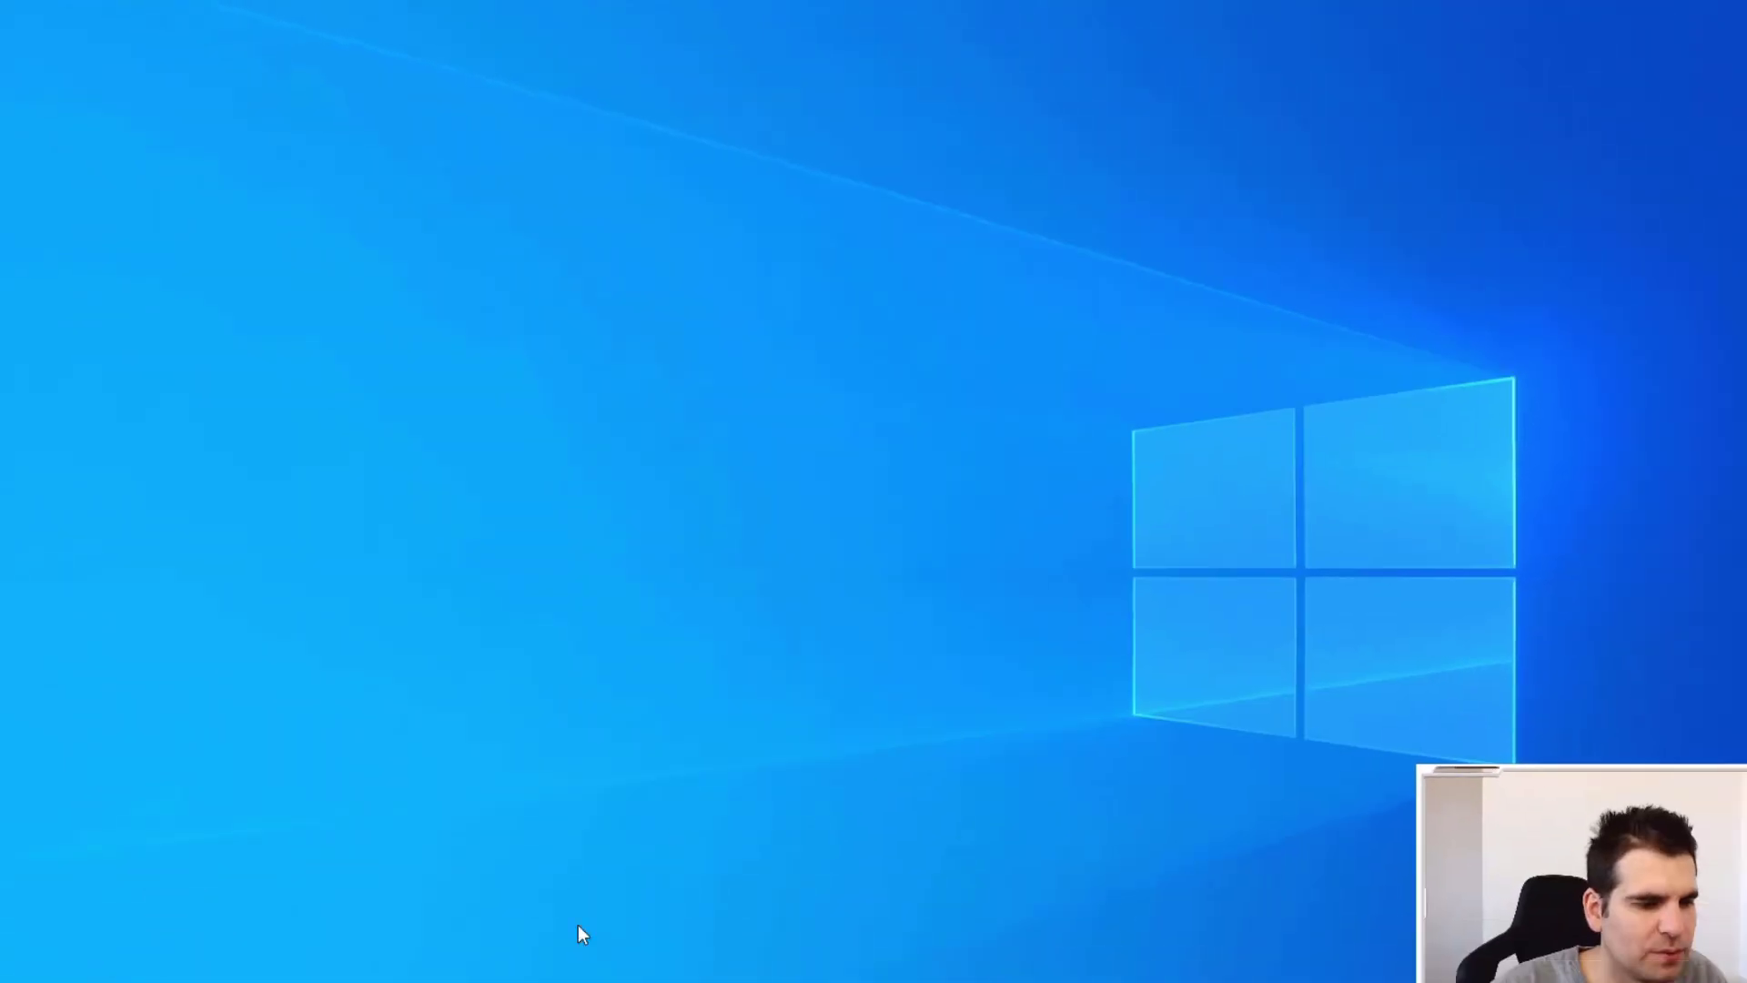
Step: Start a new meeting in the Teams General channel and join it with the microphone off
click(422, 965)
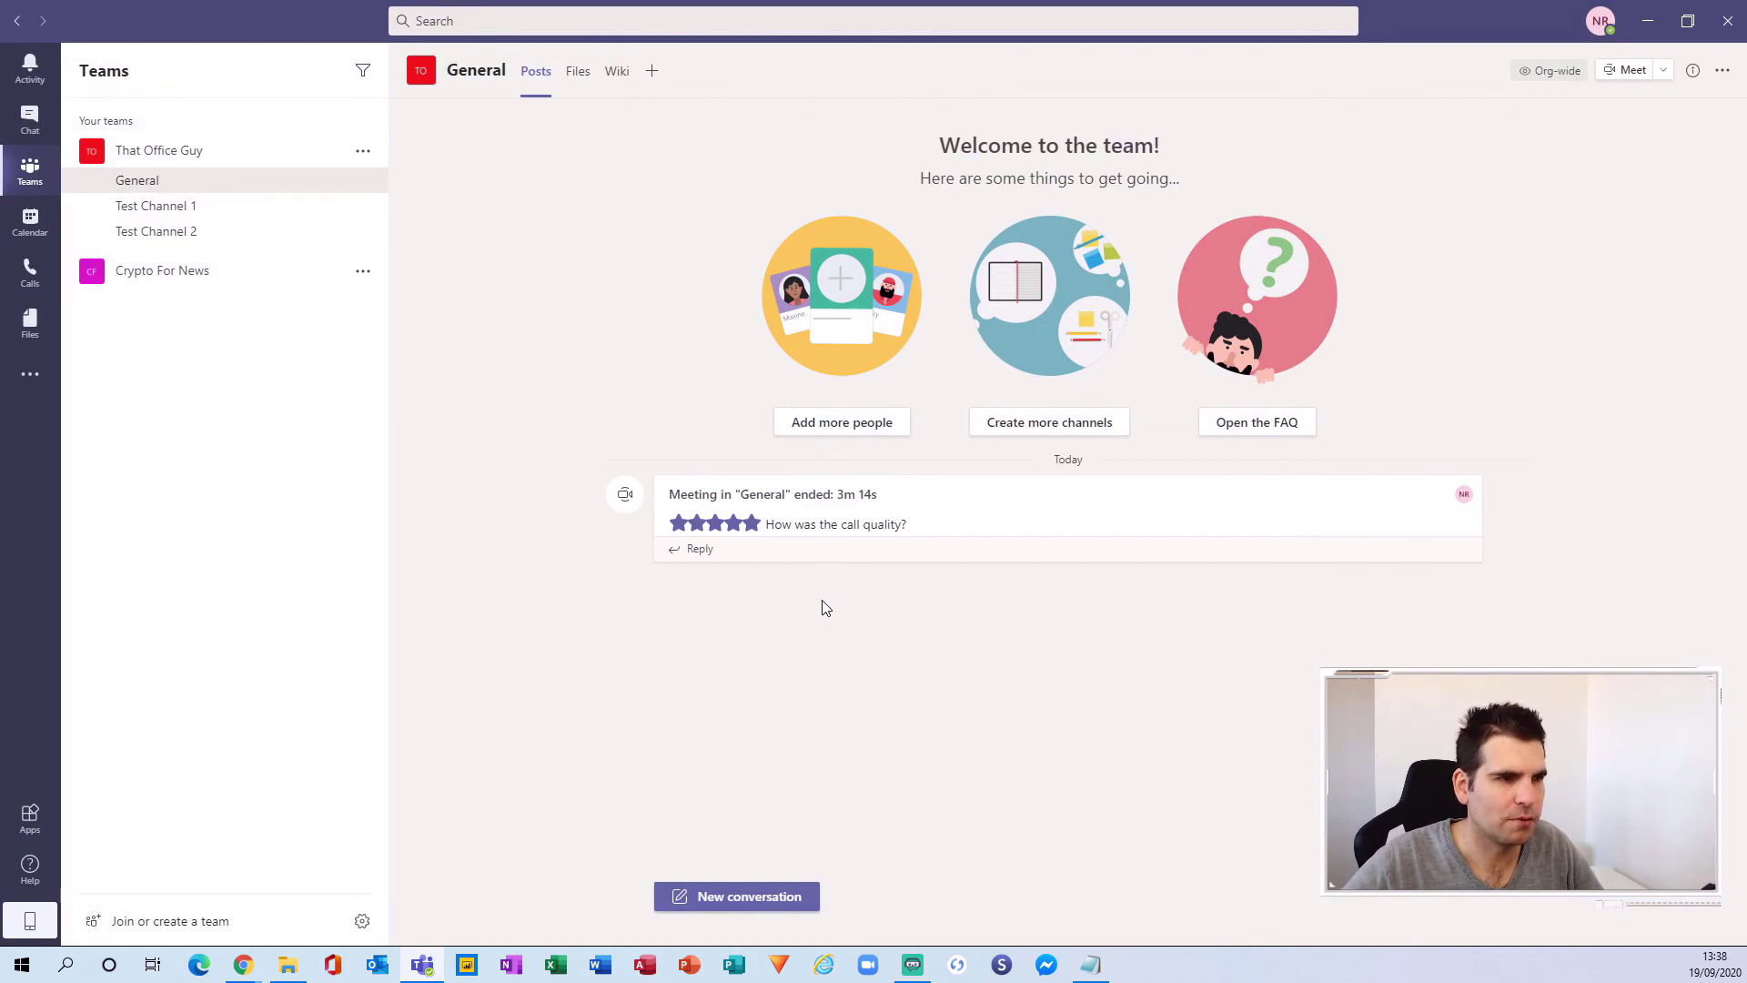
click(1632, 71)
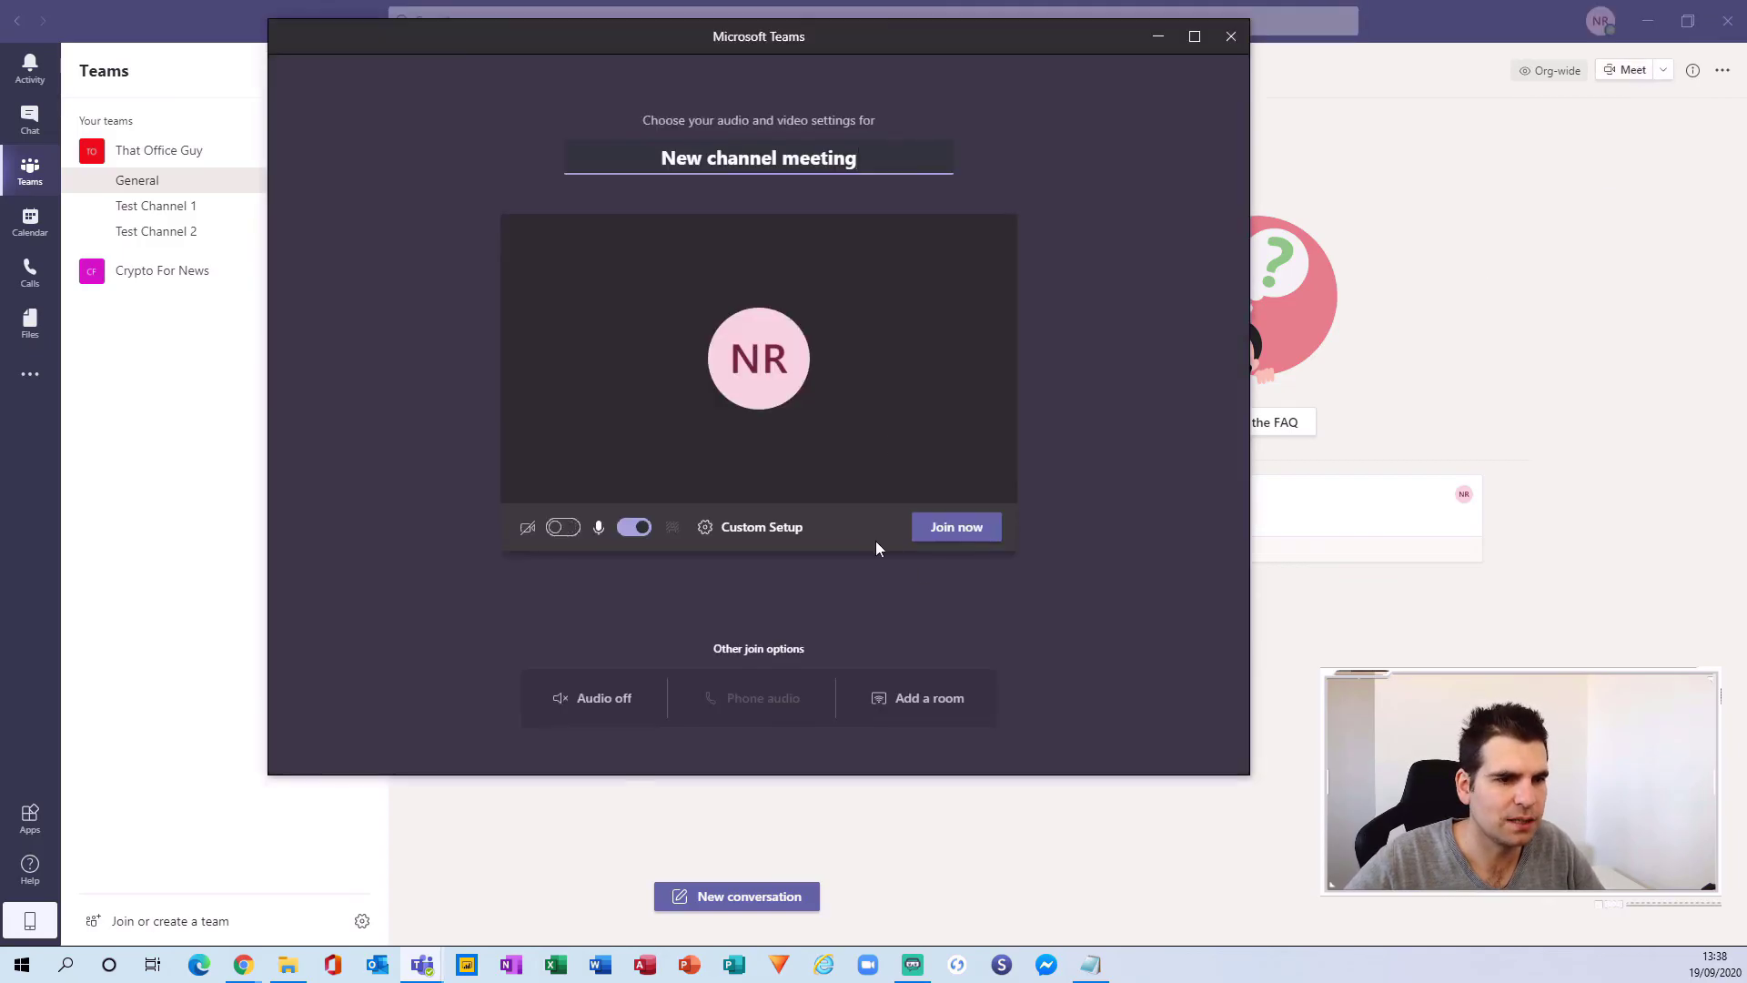
click(635, 529)
click(920, 530)
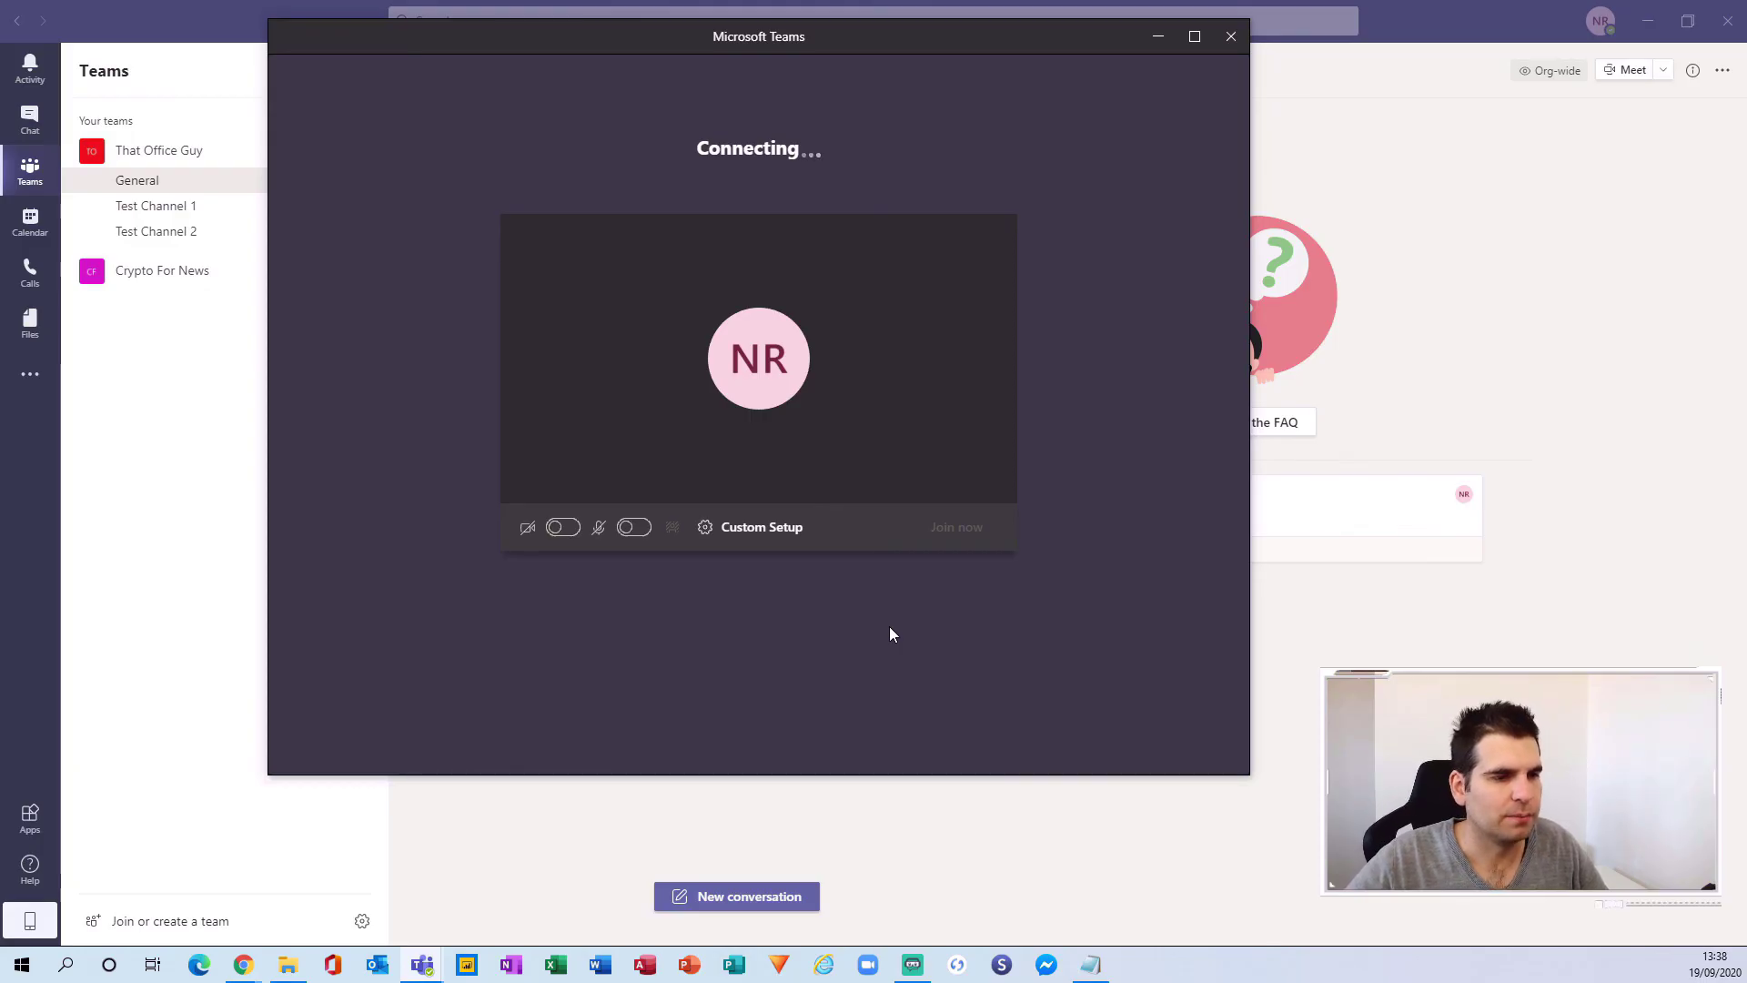
drag(870, 34, 997, 56)
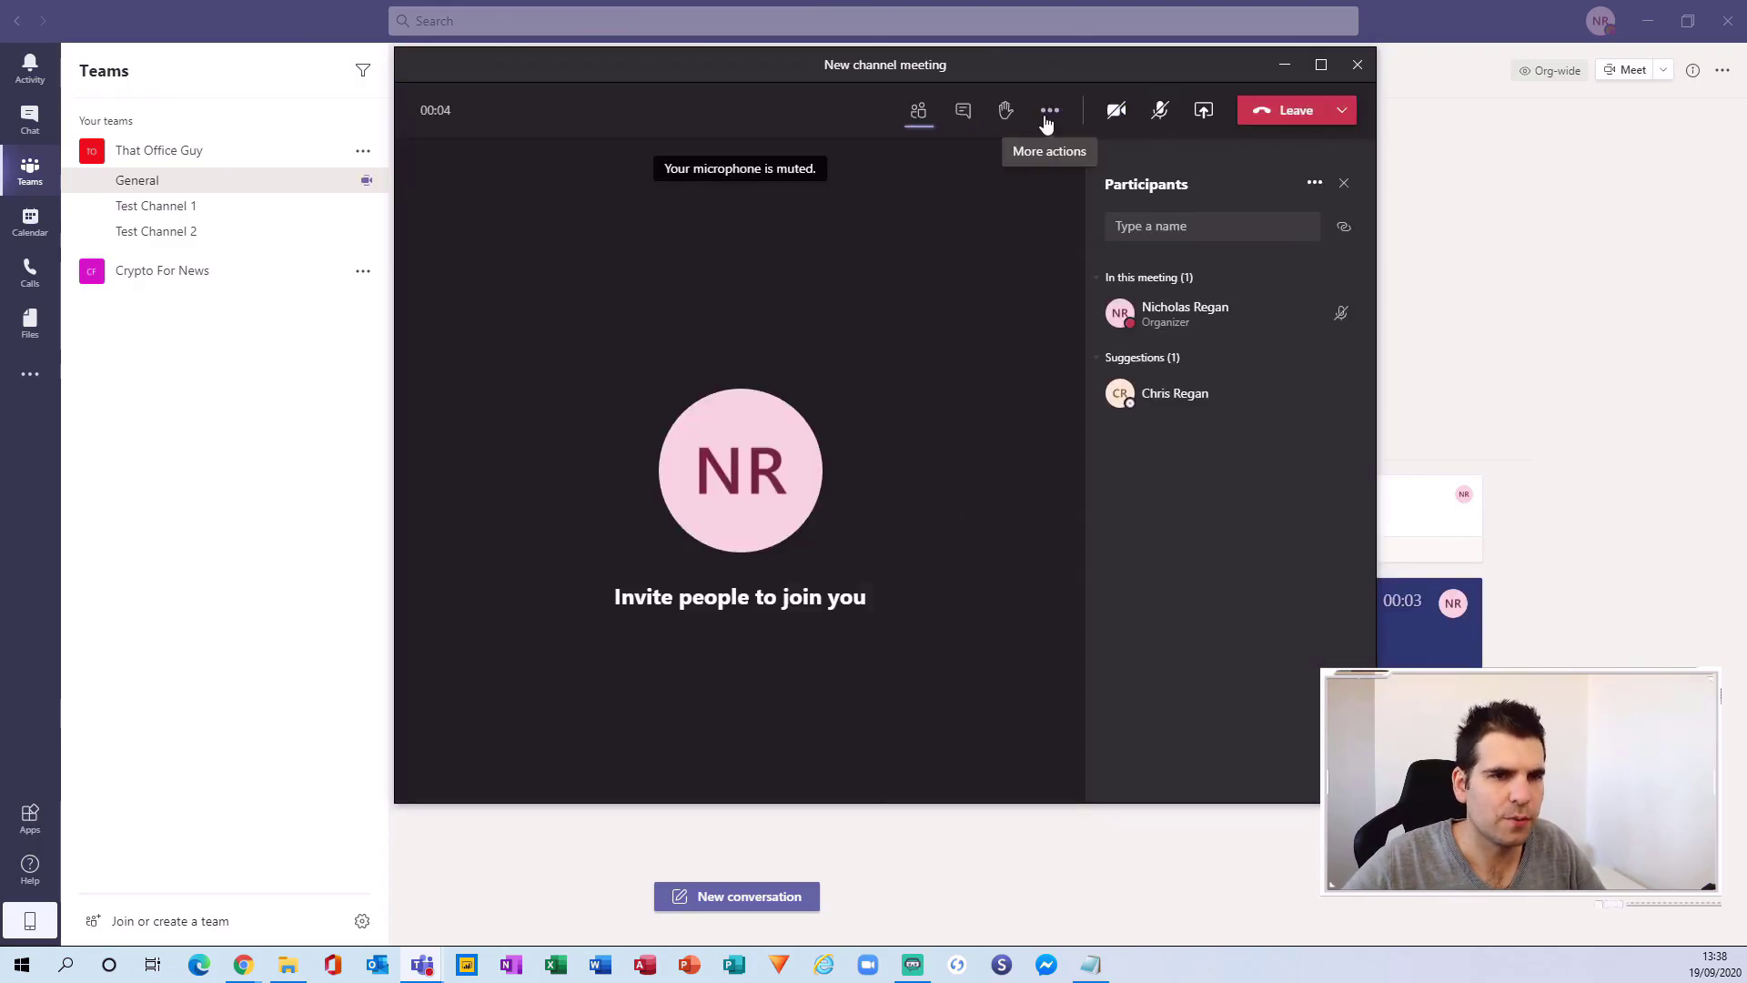
Step: In the meeting's Device settings, unmute the Microphone (Logitech StreamCam) so it registers input
click(1050, 112)
click(1078, 156)
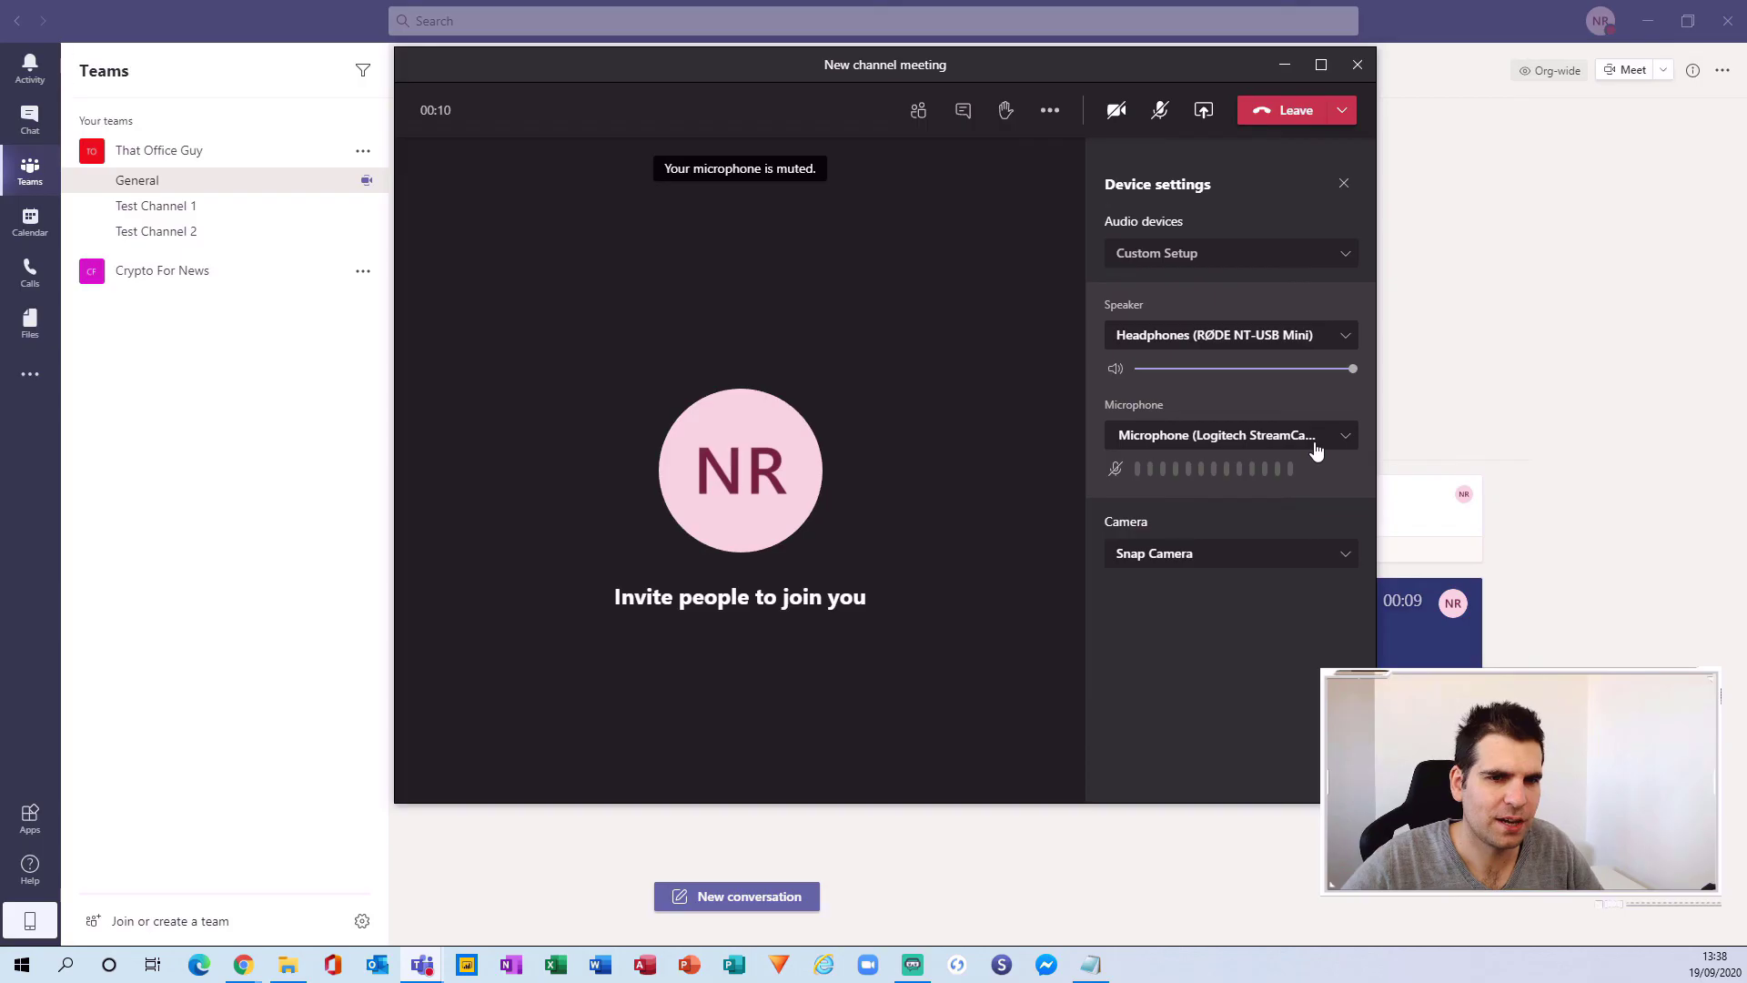
click(1117, 469)
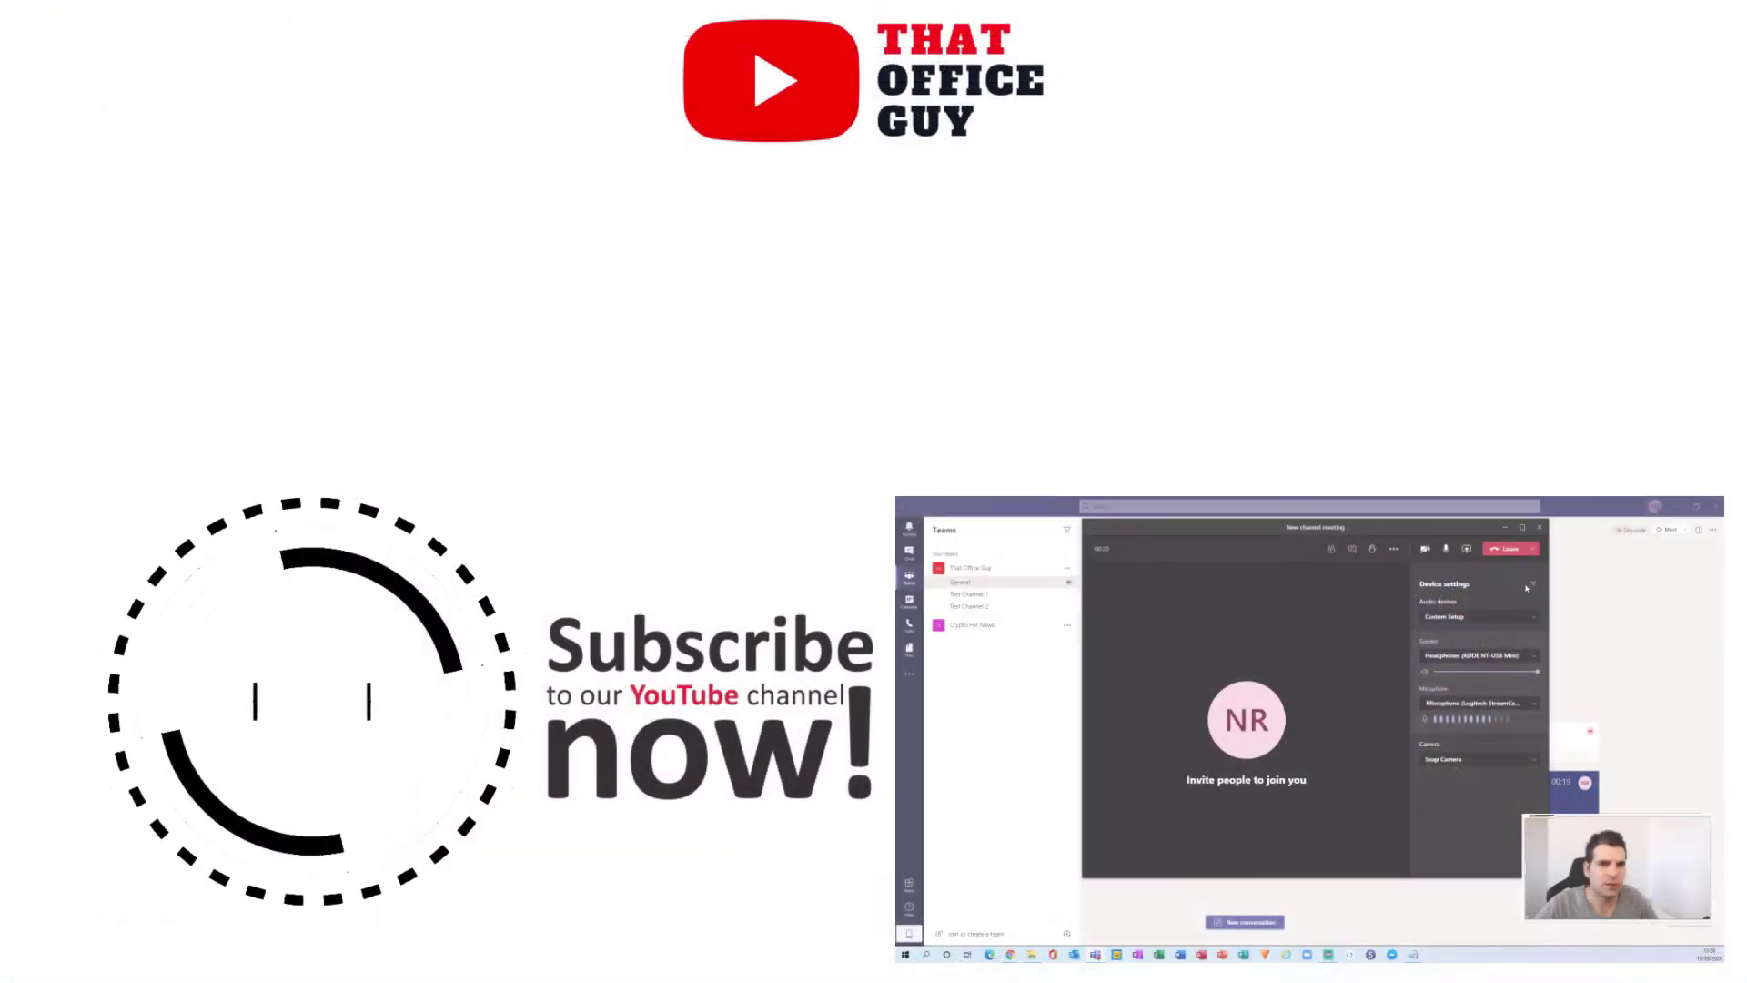
Step: Close Device settings and end the new channel meeting for everyone
click(1533, 584)
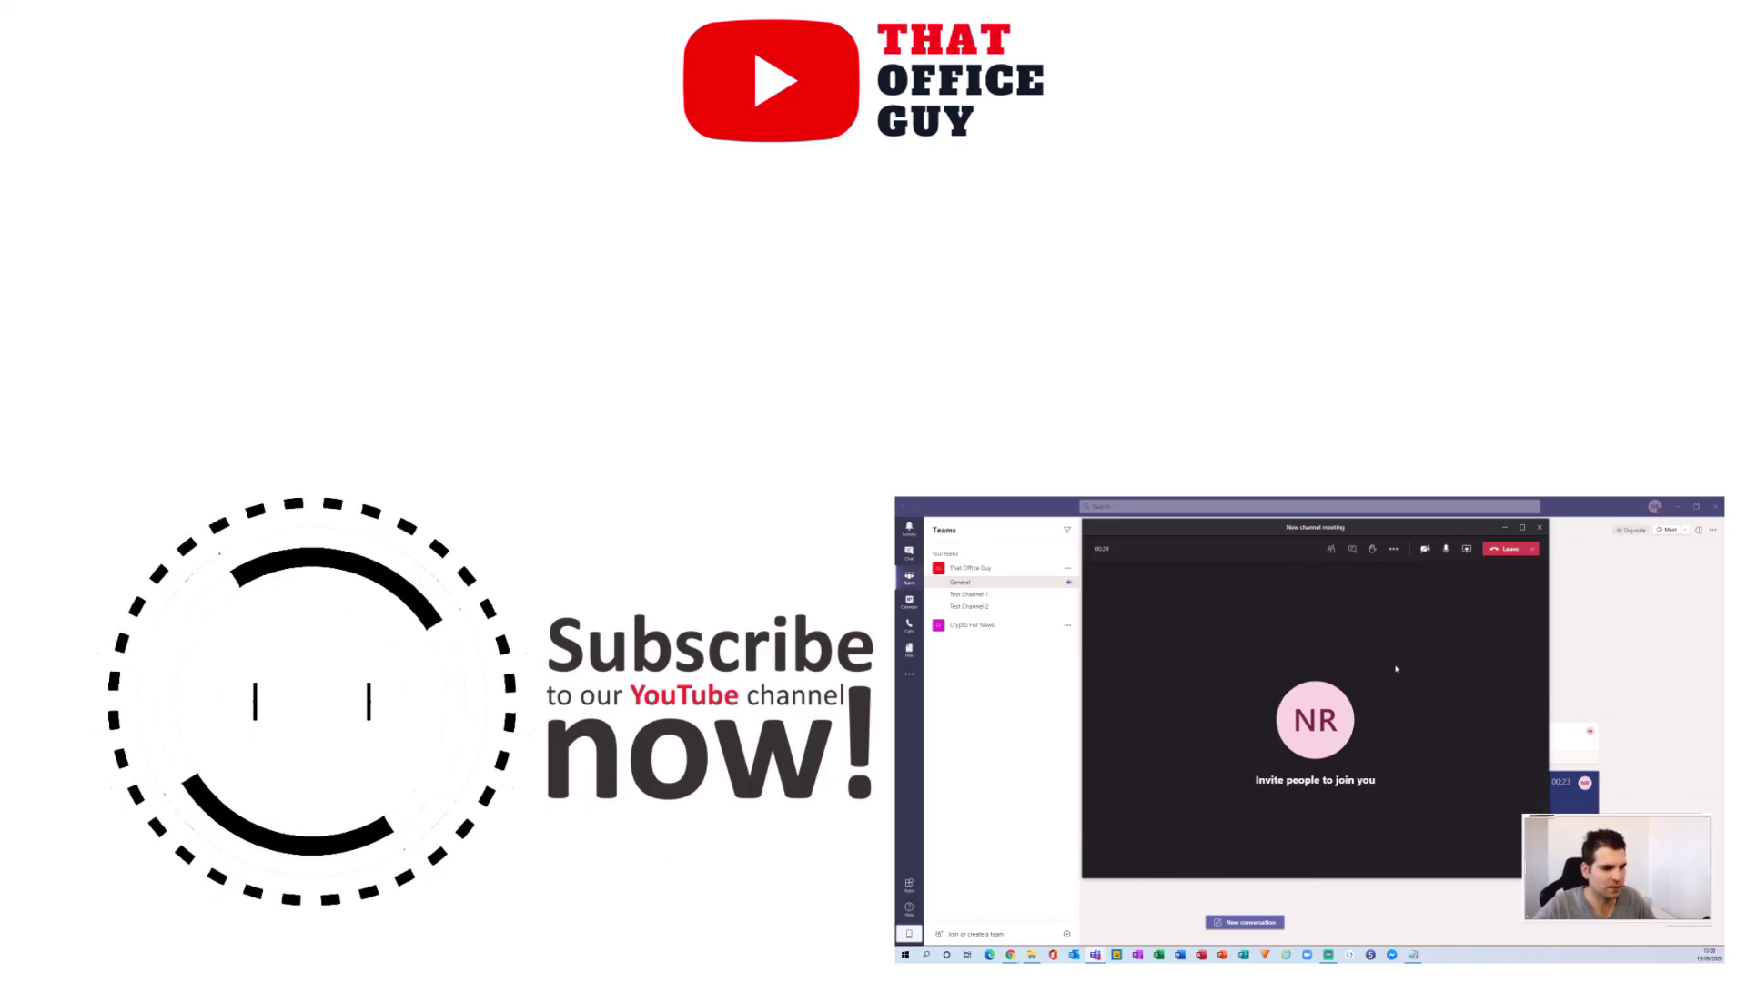
click(1535, 547)
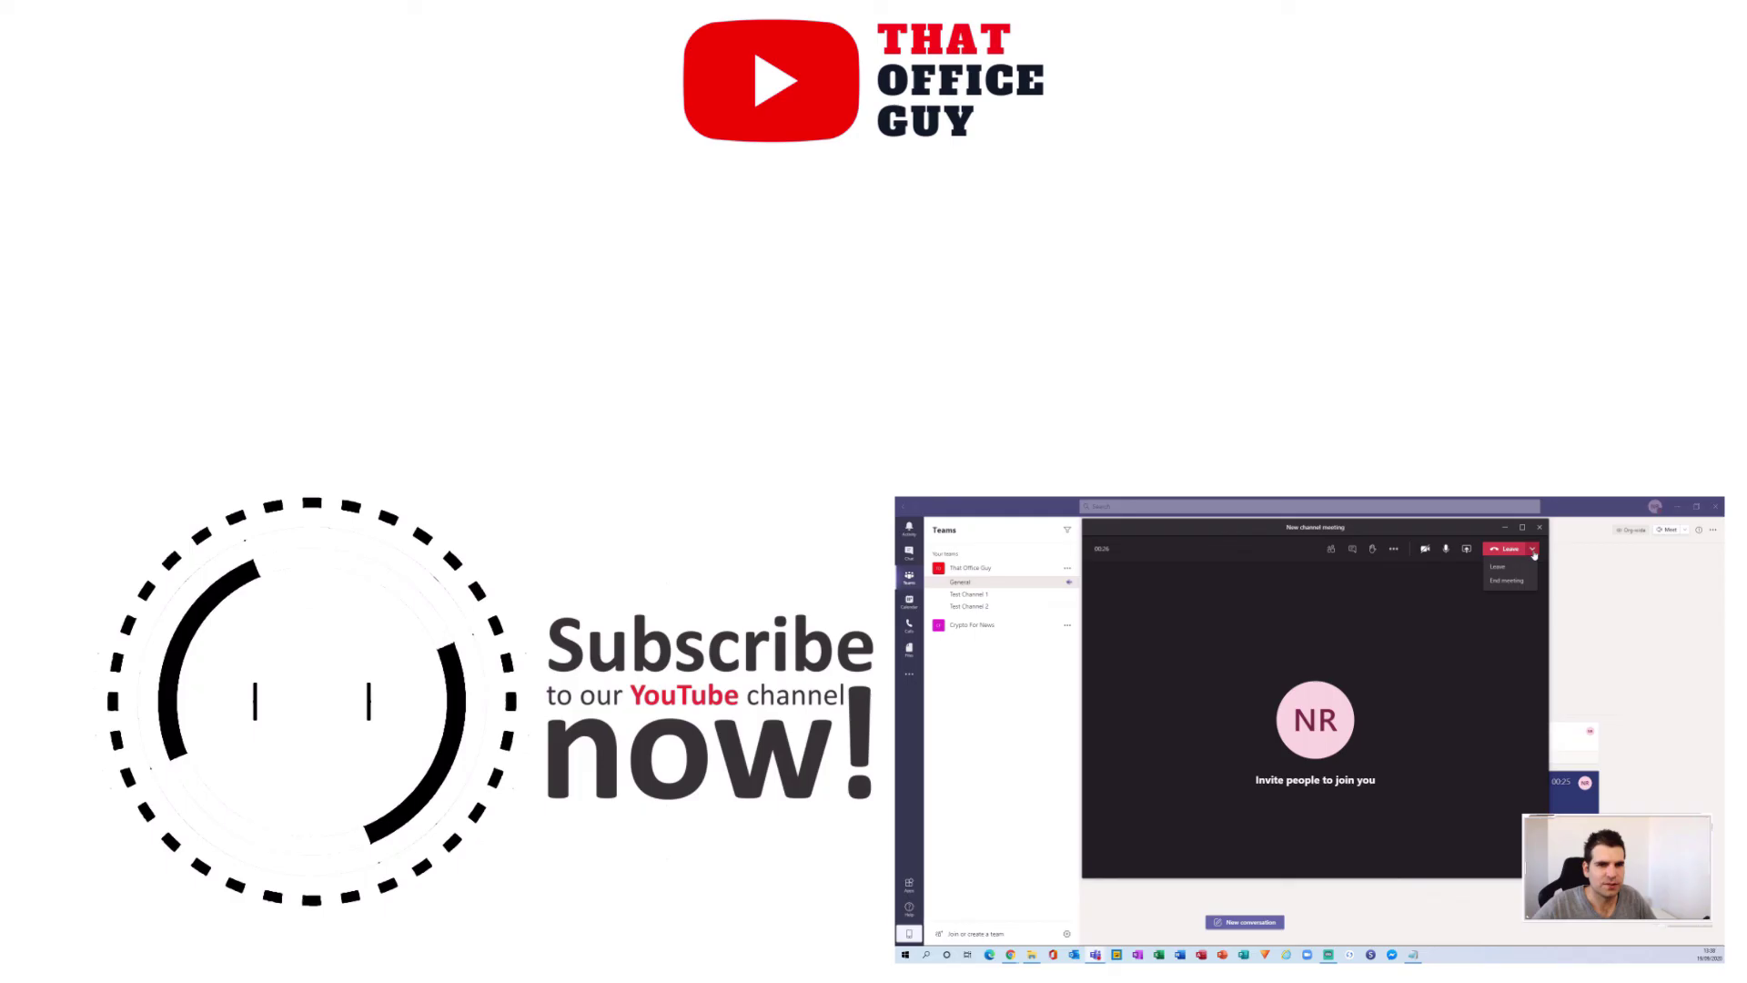
click(1508, 584)
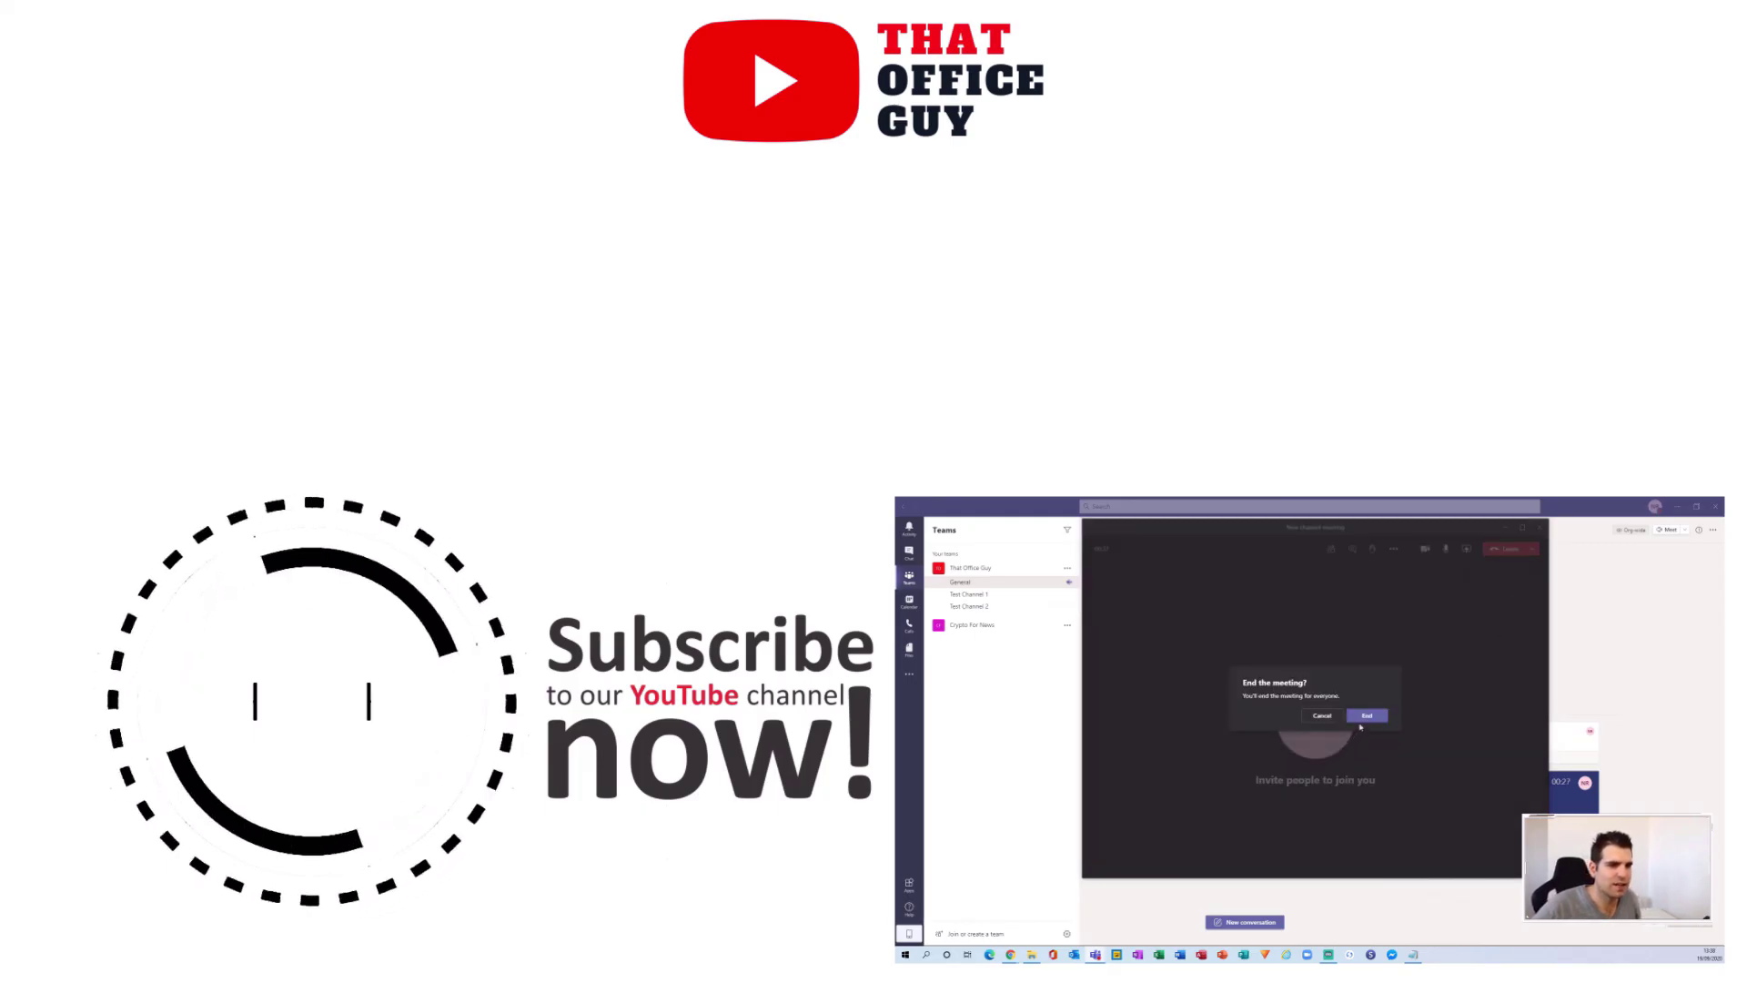
click(1367, 717)
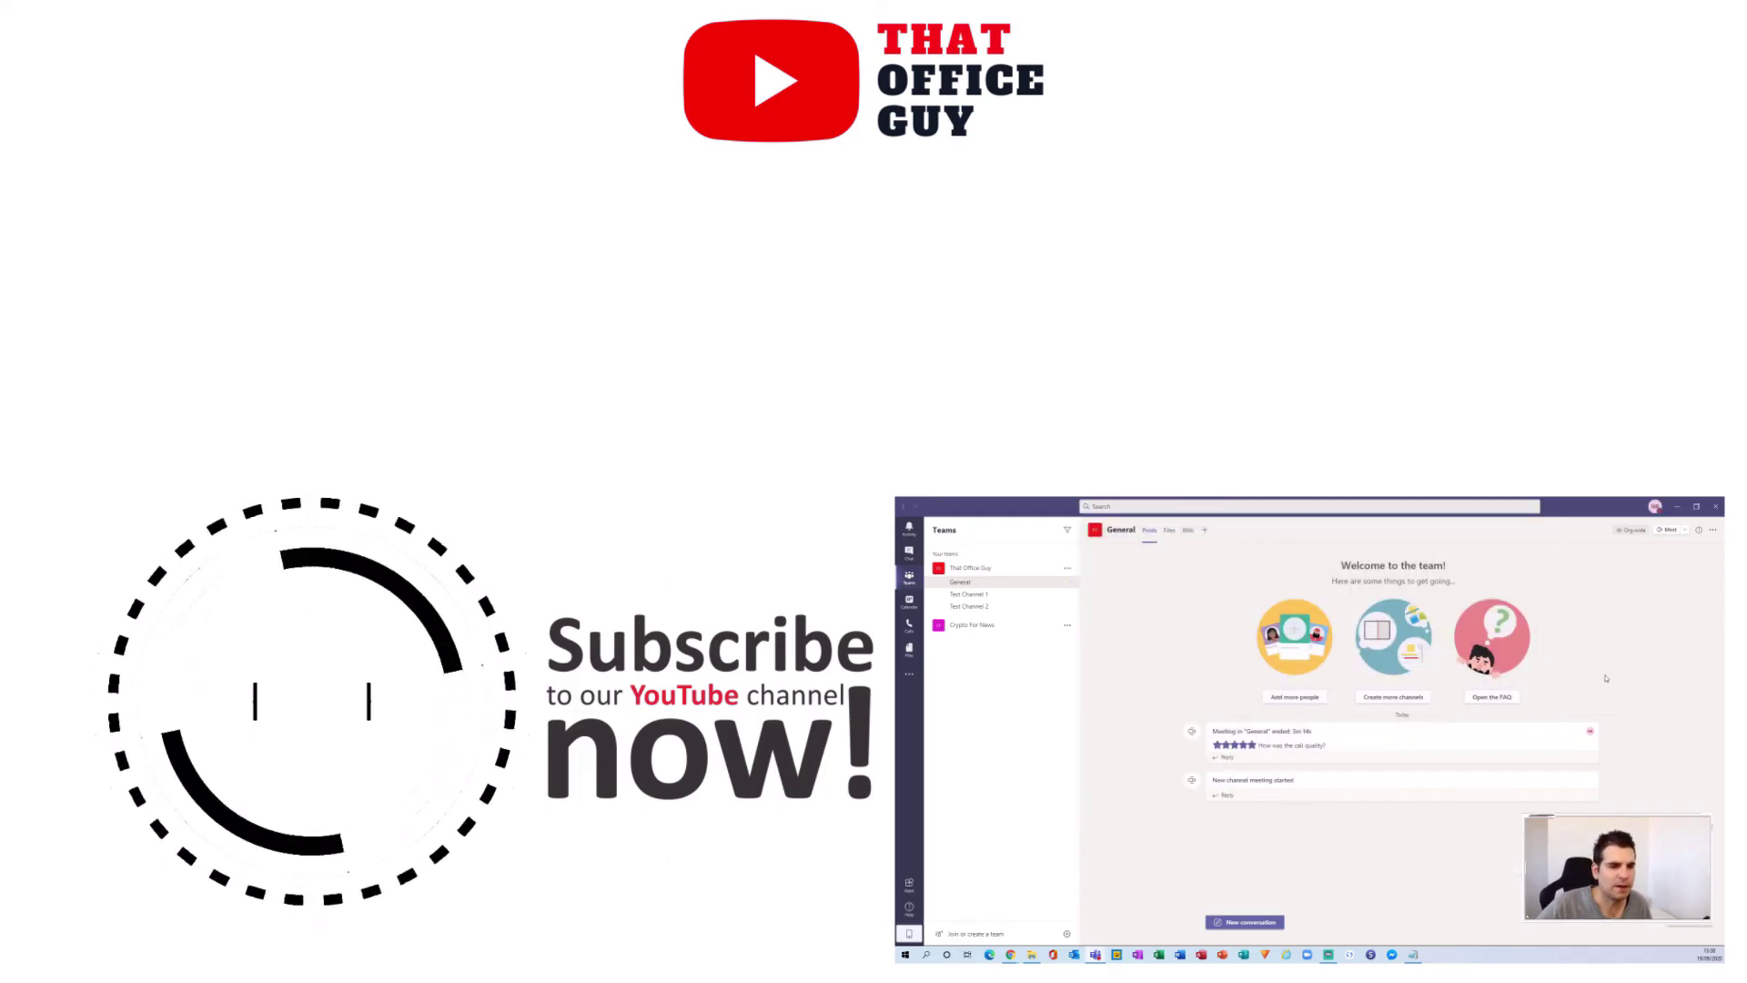